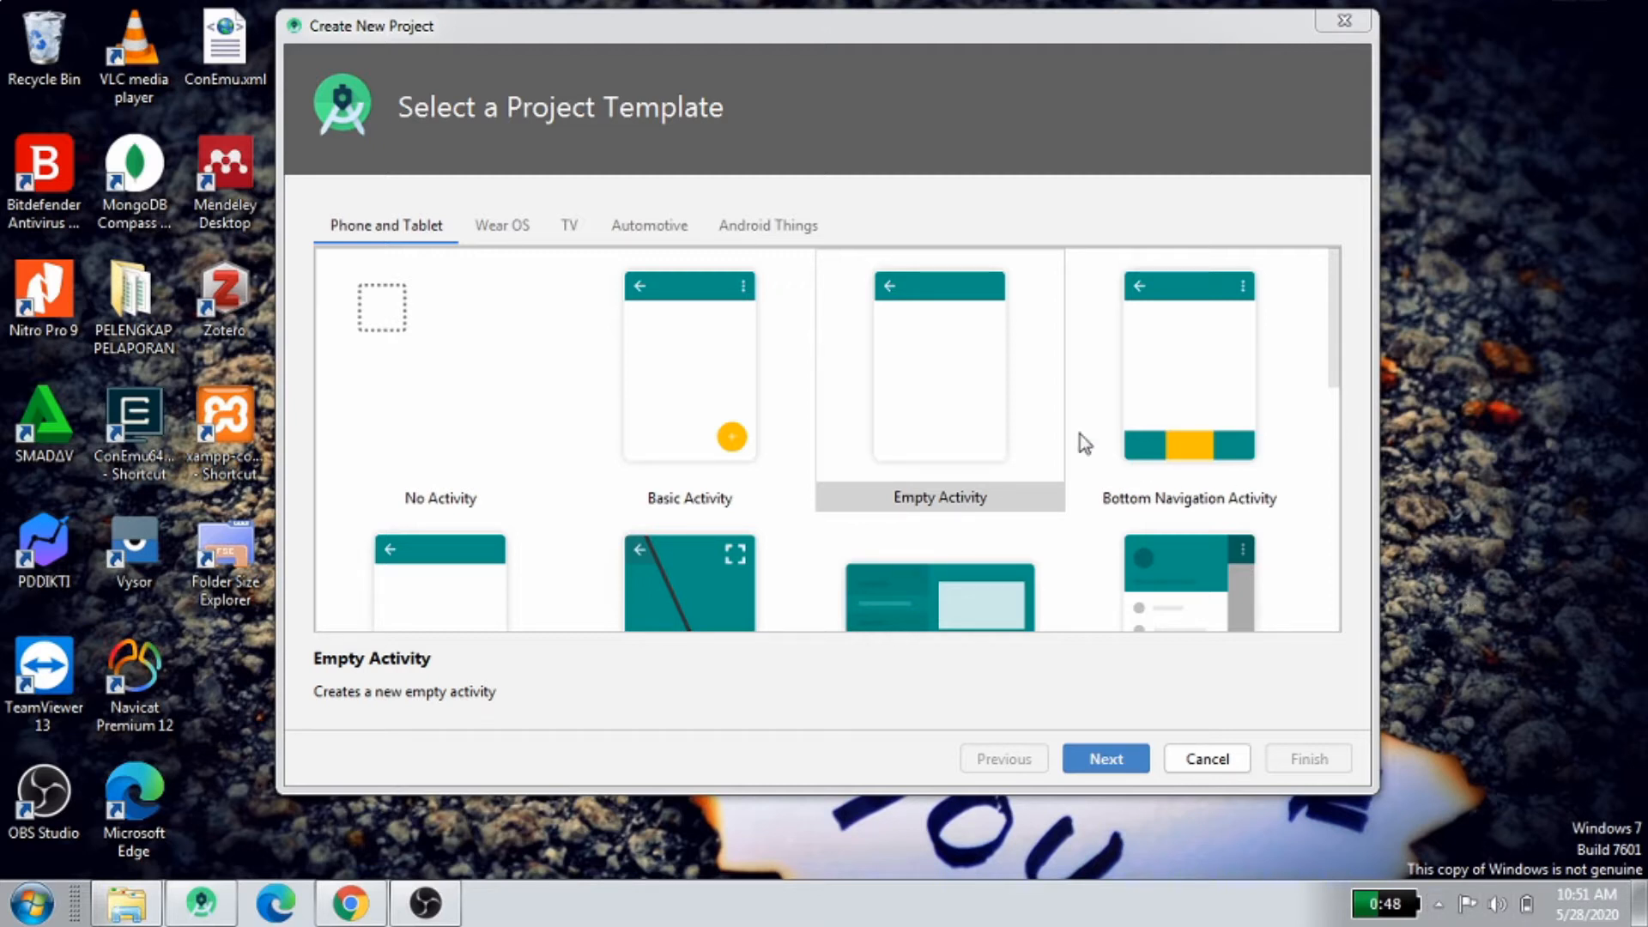
# Create a phone and tablet project from the Empty Activity template, named CRUDFirebase
pyautogui.click(994, 401)
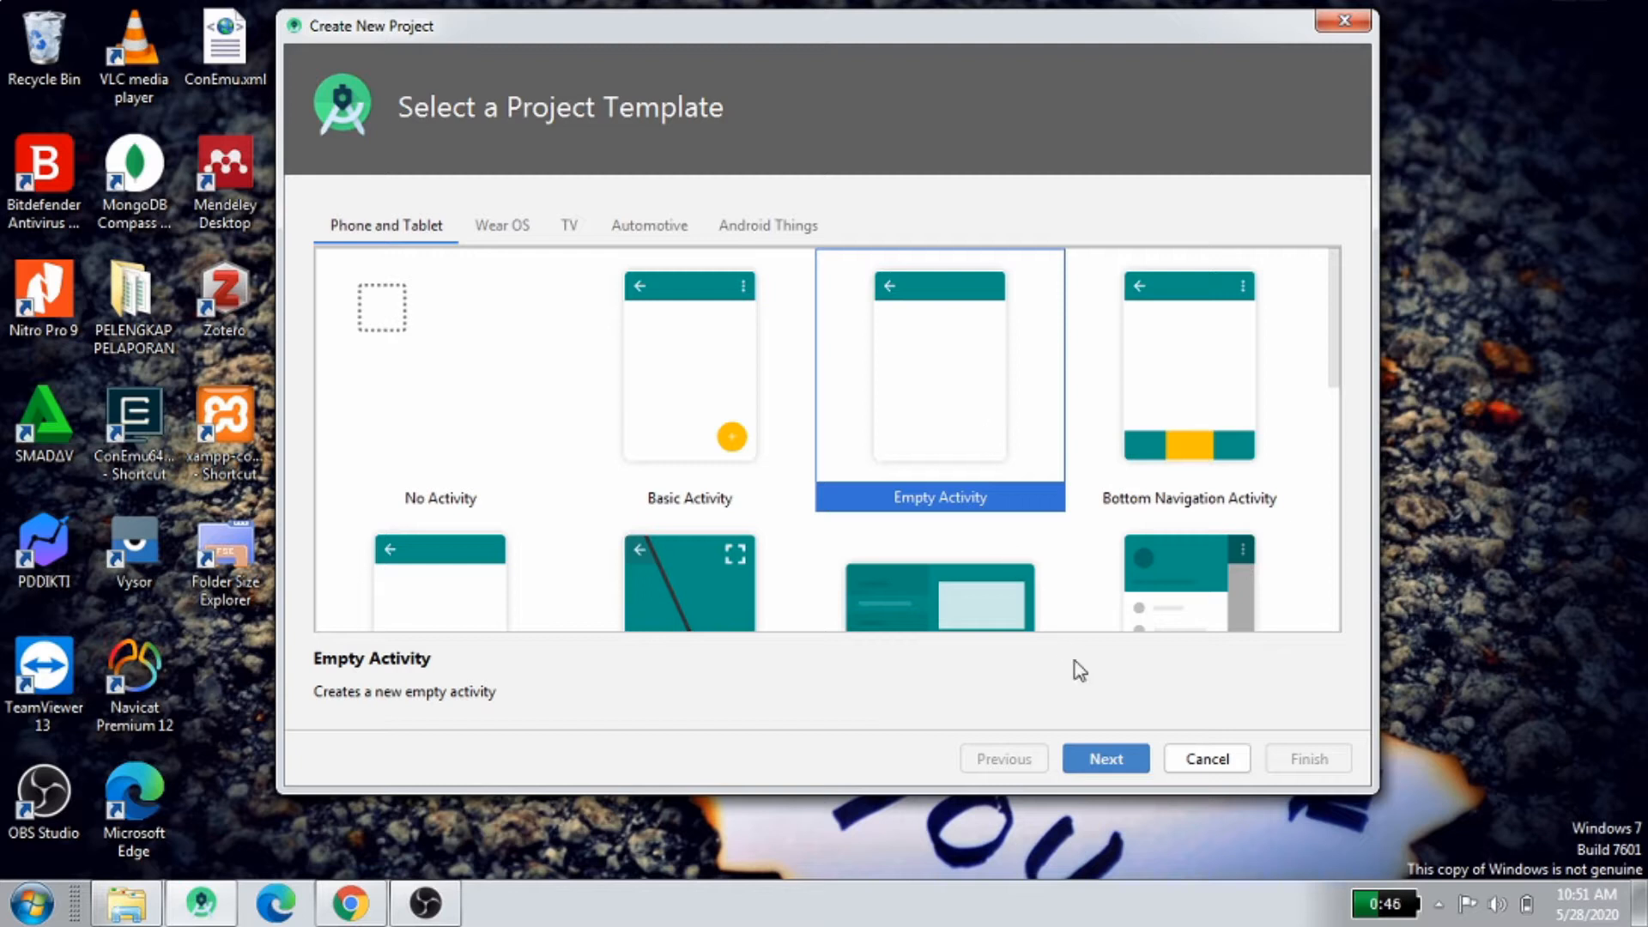
pyautogui.click(1109, 768)
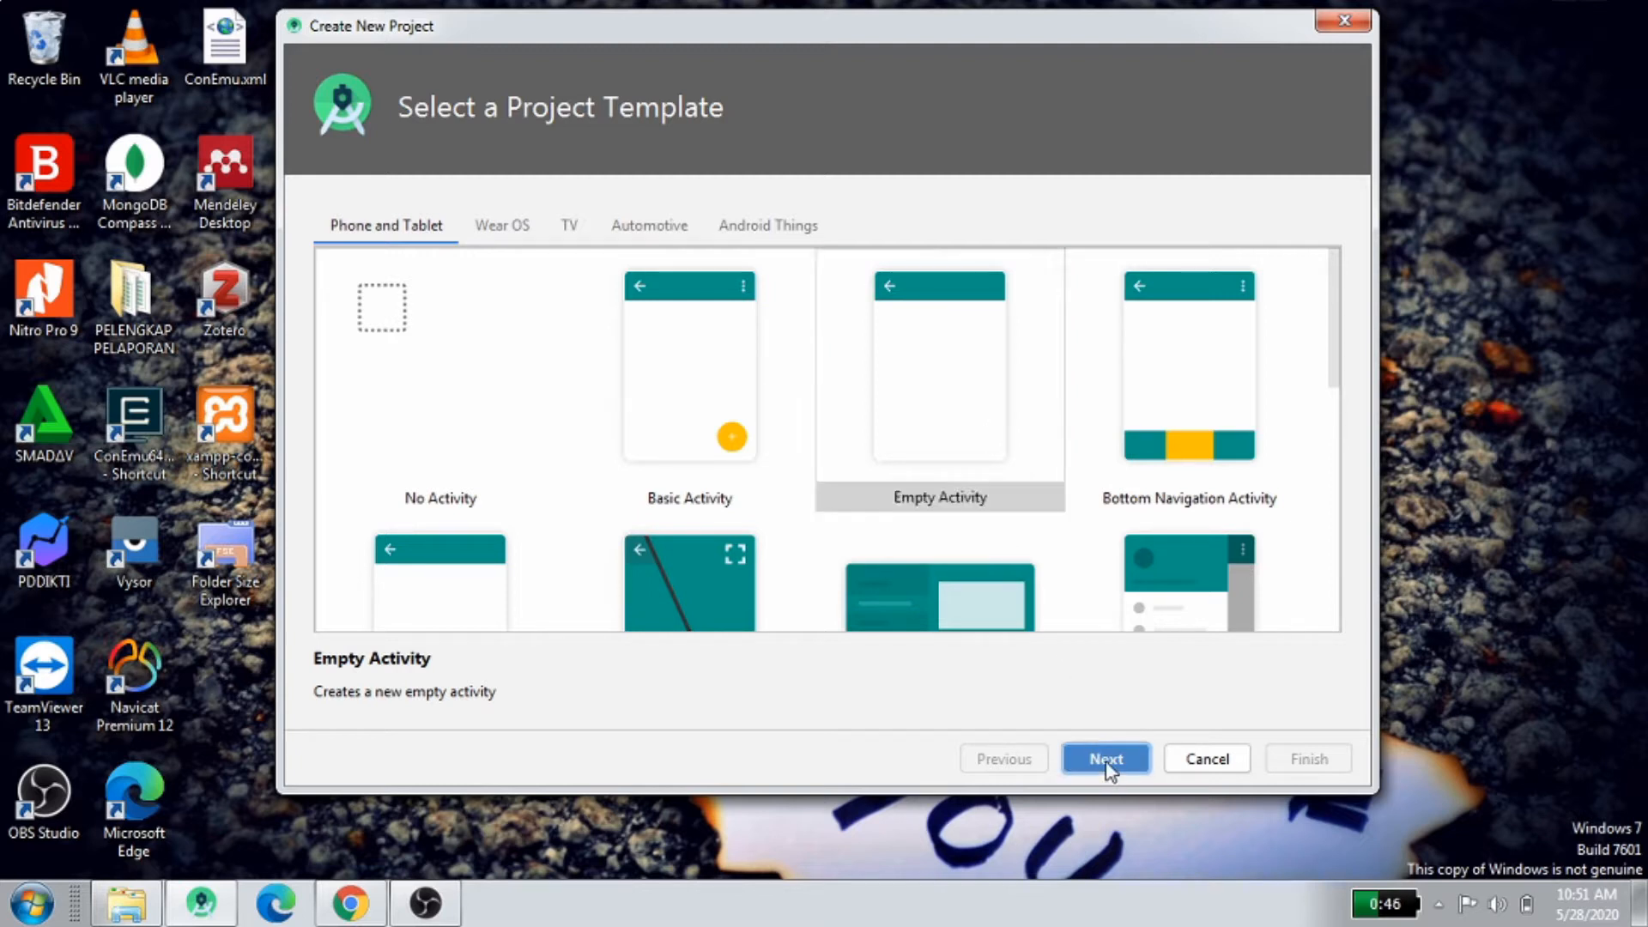
pyautogui.press('BackSpace')
pyautogui.press('BackSpace')
pyautogui.press('BackSpace')
pyautogui.press('BackSpace')
pyautogui.press('BackSpace')
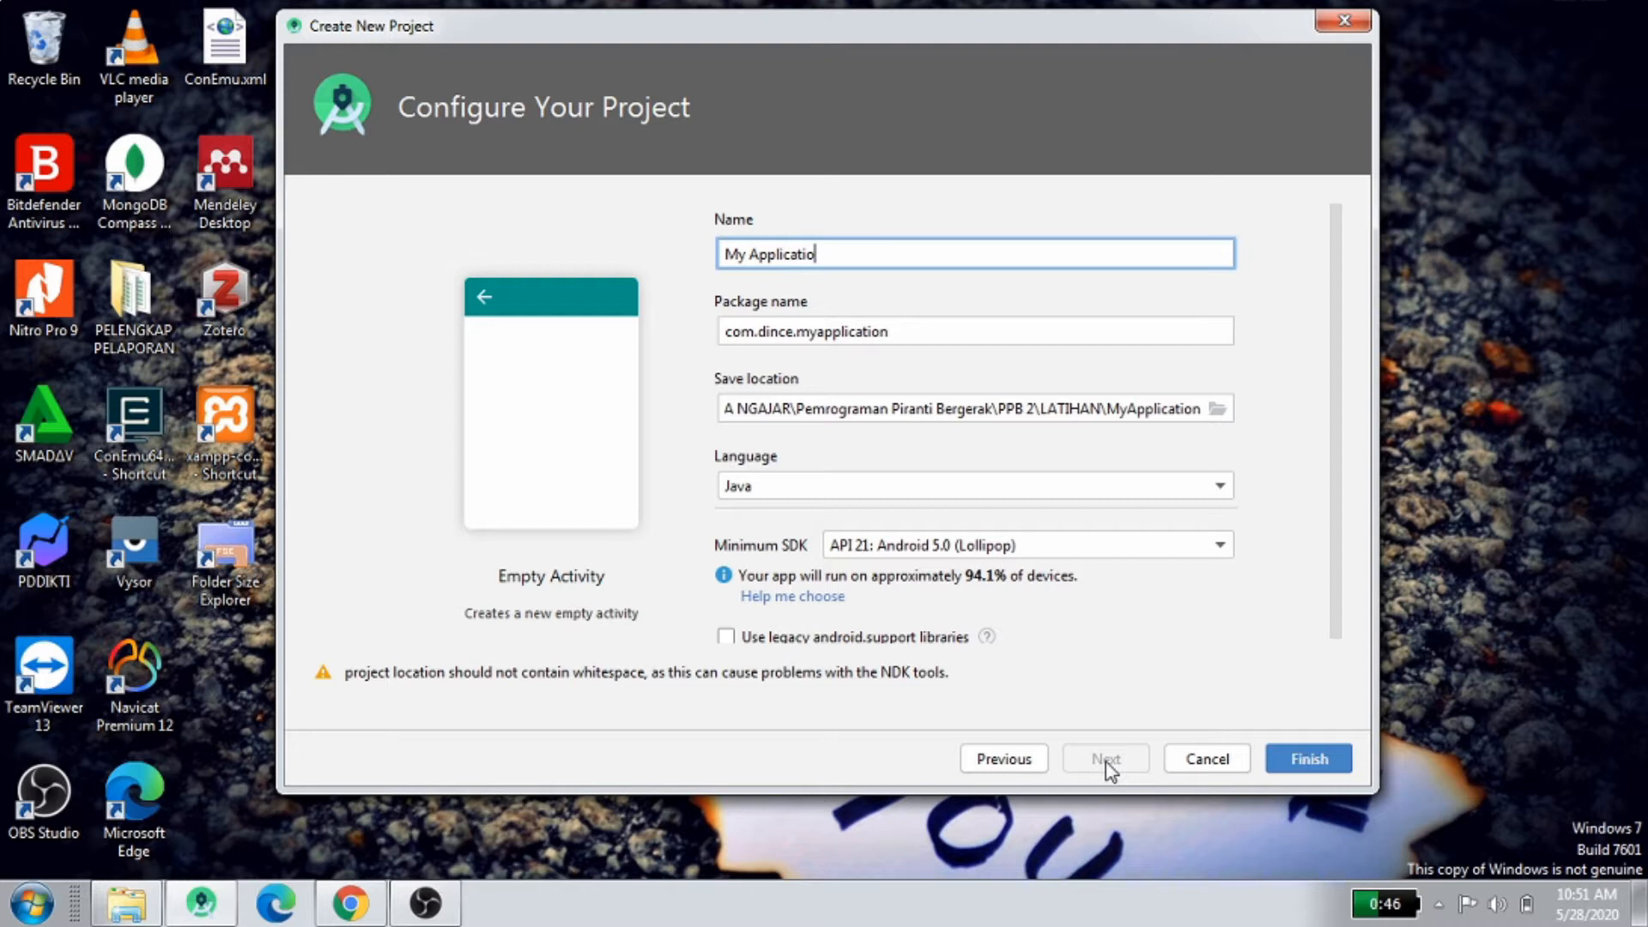
pyautogui.press('BackSpace')
pyautogui.press('BackSpace')
pyautogui.press('BackSpace')
pyautogui.press('BackSpace')
pyautogui.press('BackSpace')
pyautogui.press('BackSpace')
pyautogui.press('BackSpace')
pyautogui.press('BackSpace')
pyautogui.press('BackSpace')
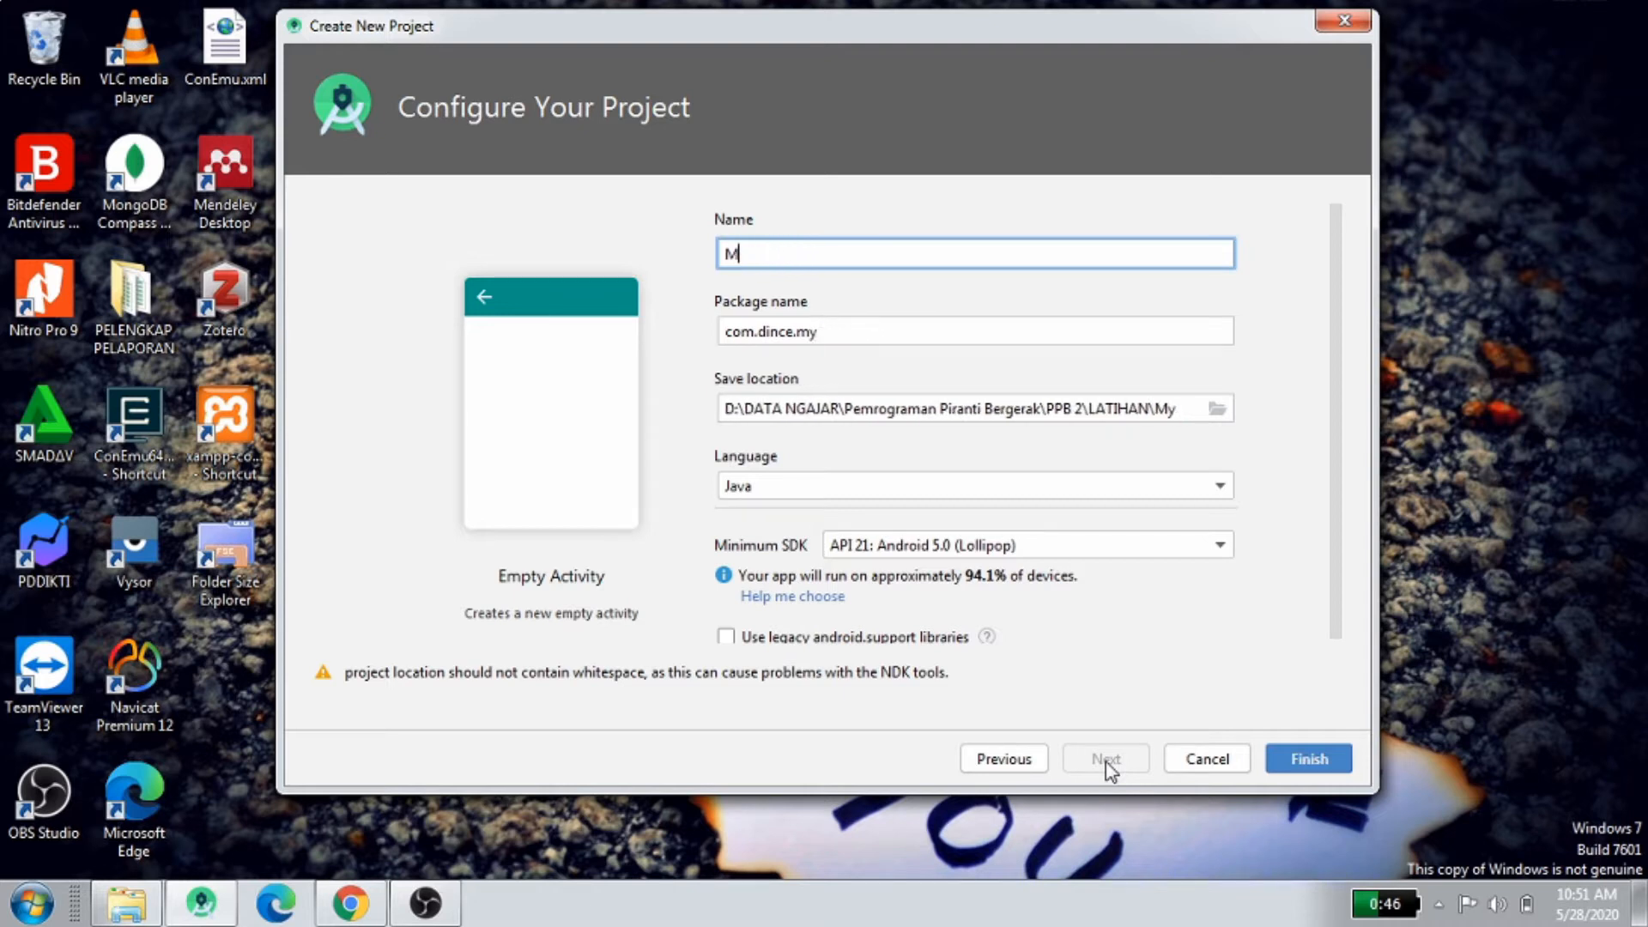
pyautogui.write('CRUDFi')
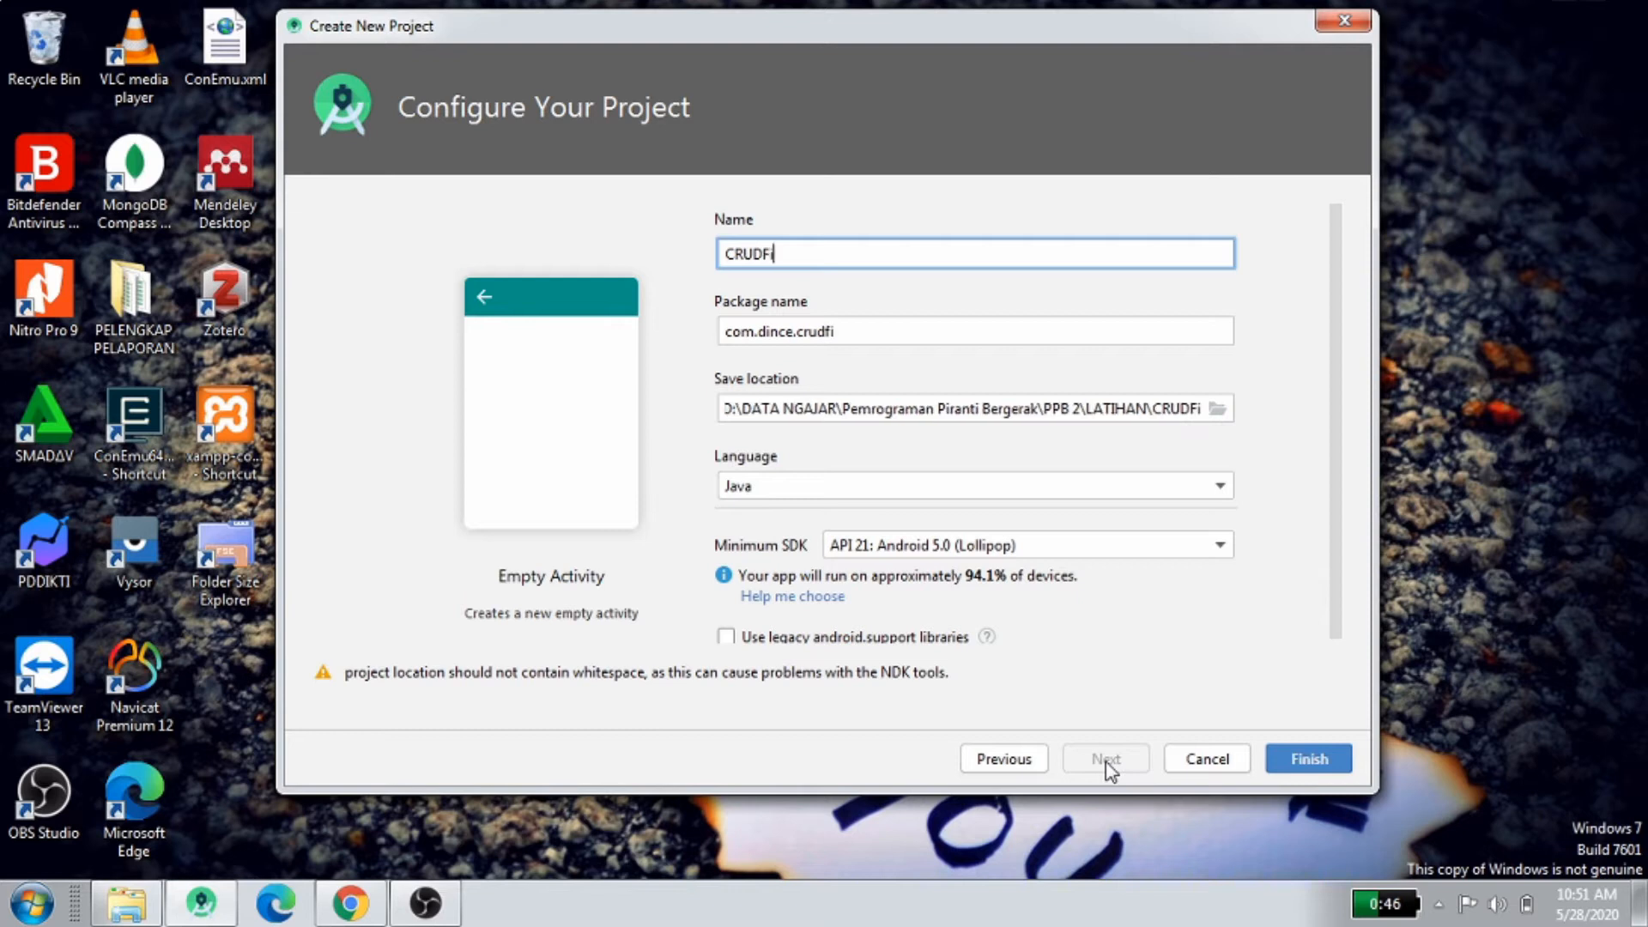
pyautogui.write('rebase')
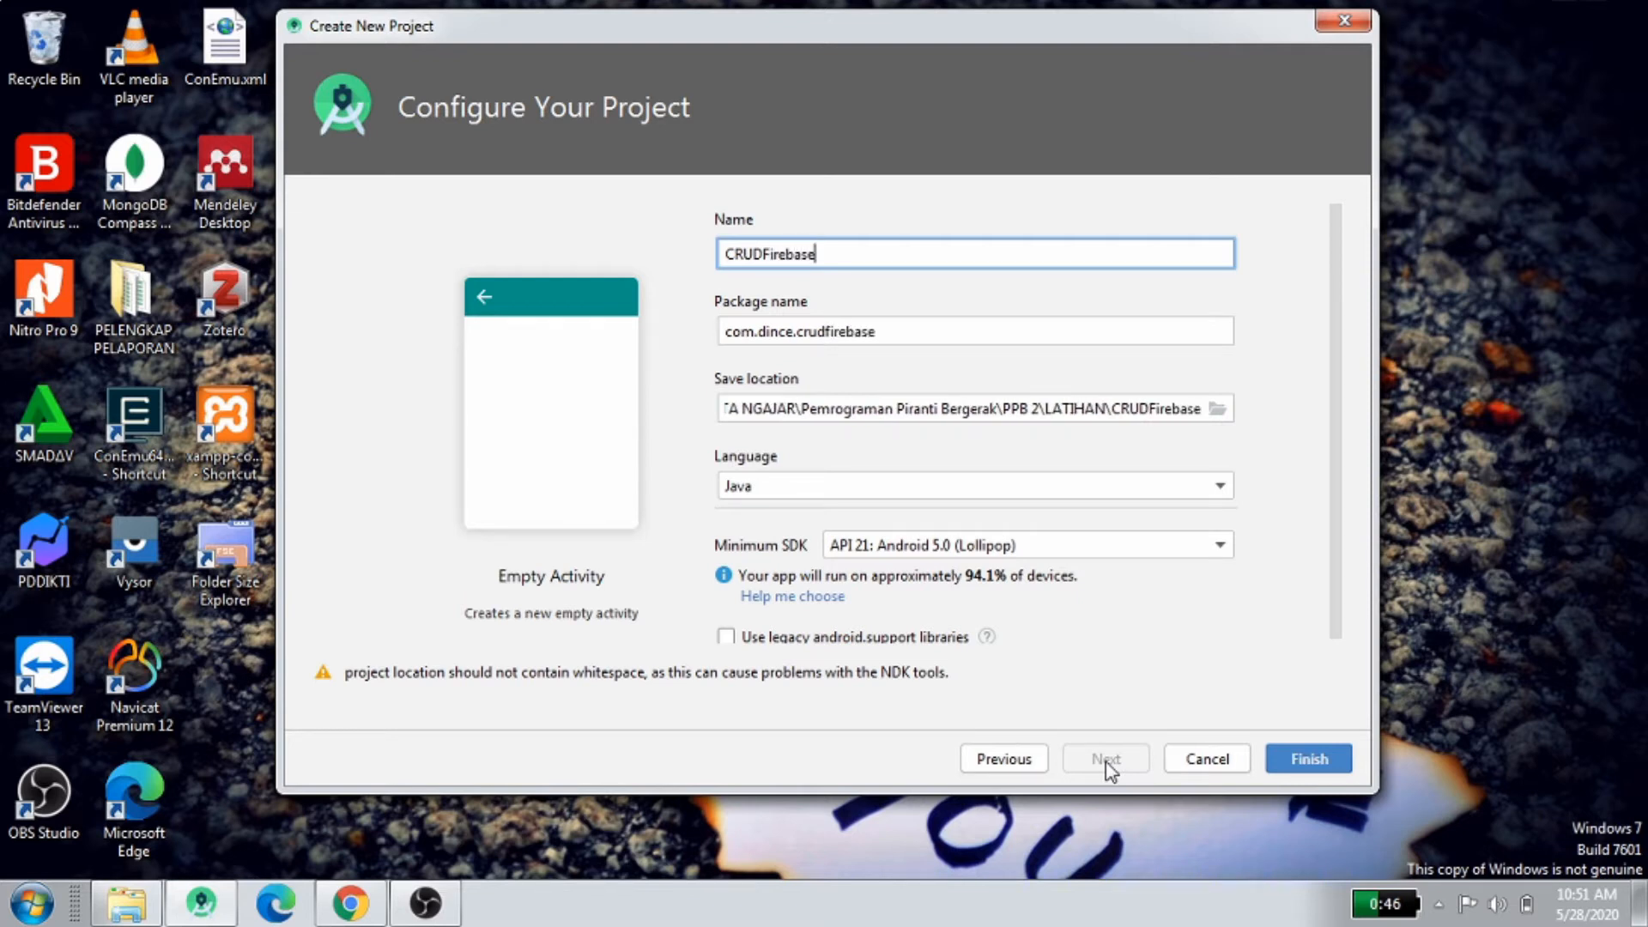
pyautogui.click(1303, 761)
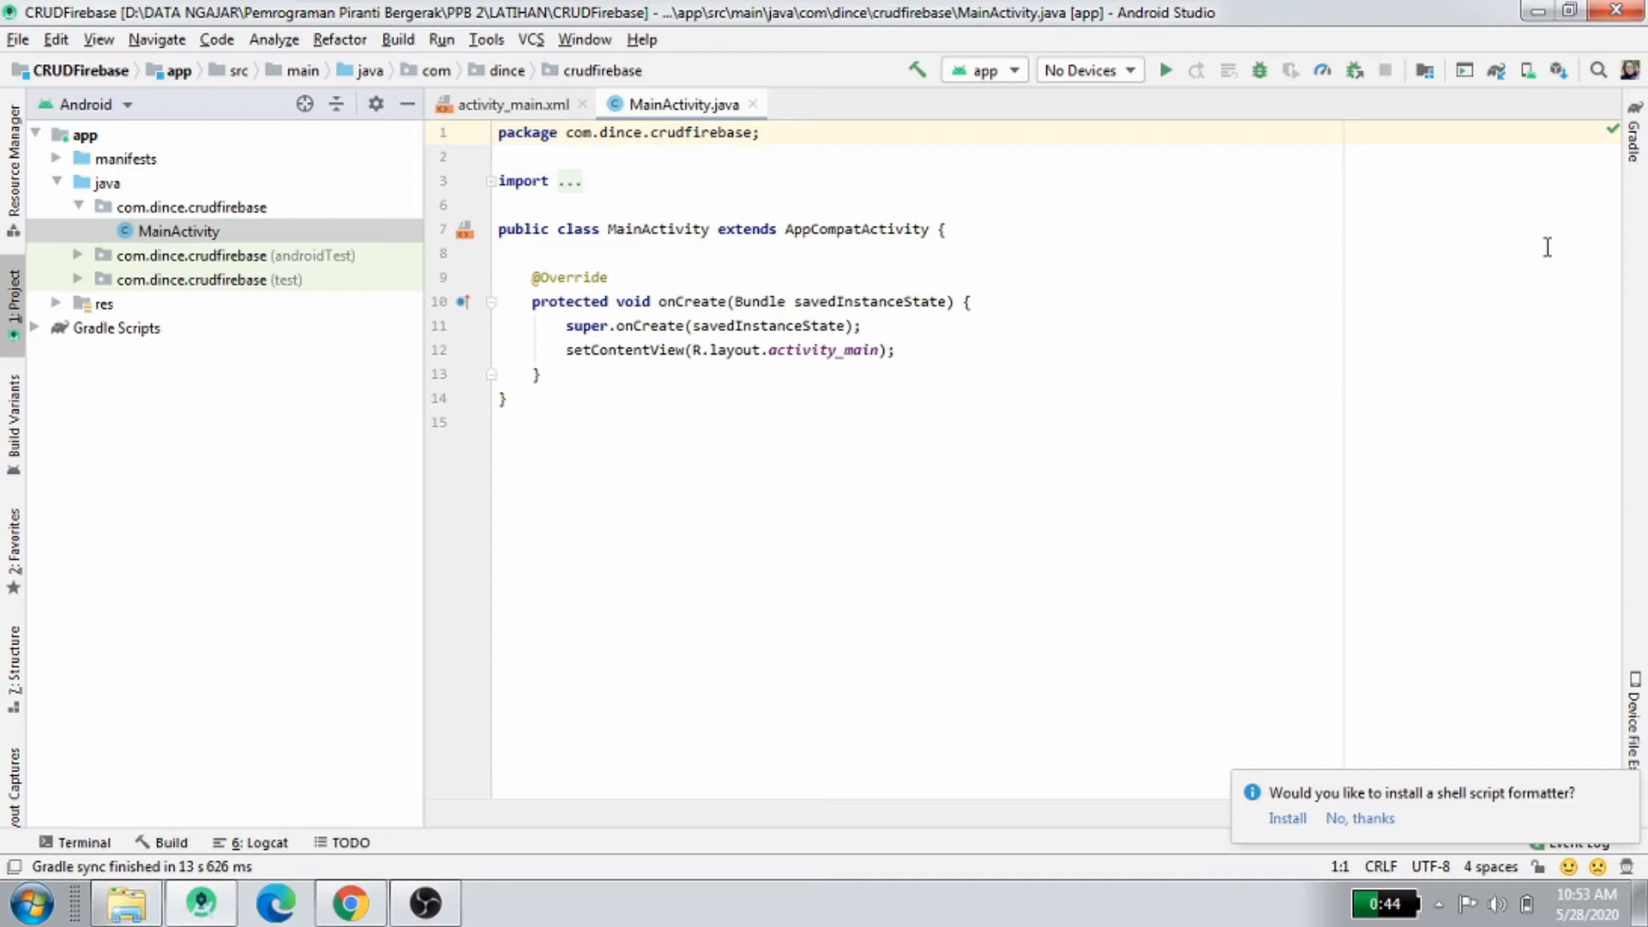
# Check which Google account is signed in to the IDE
pyautogui.click(1629, 72)
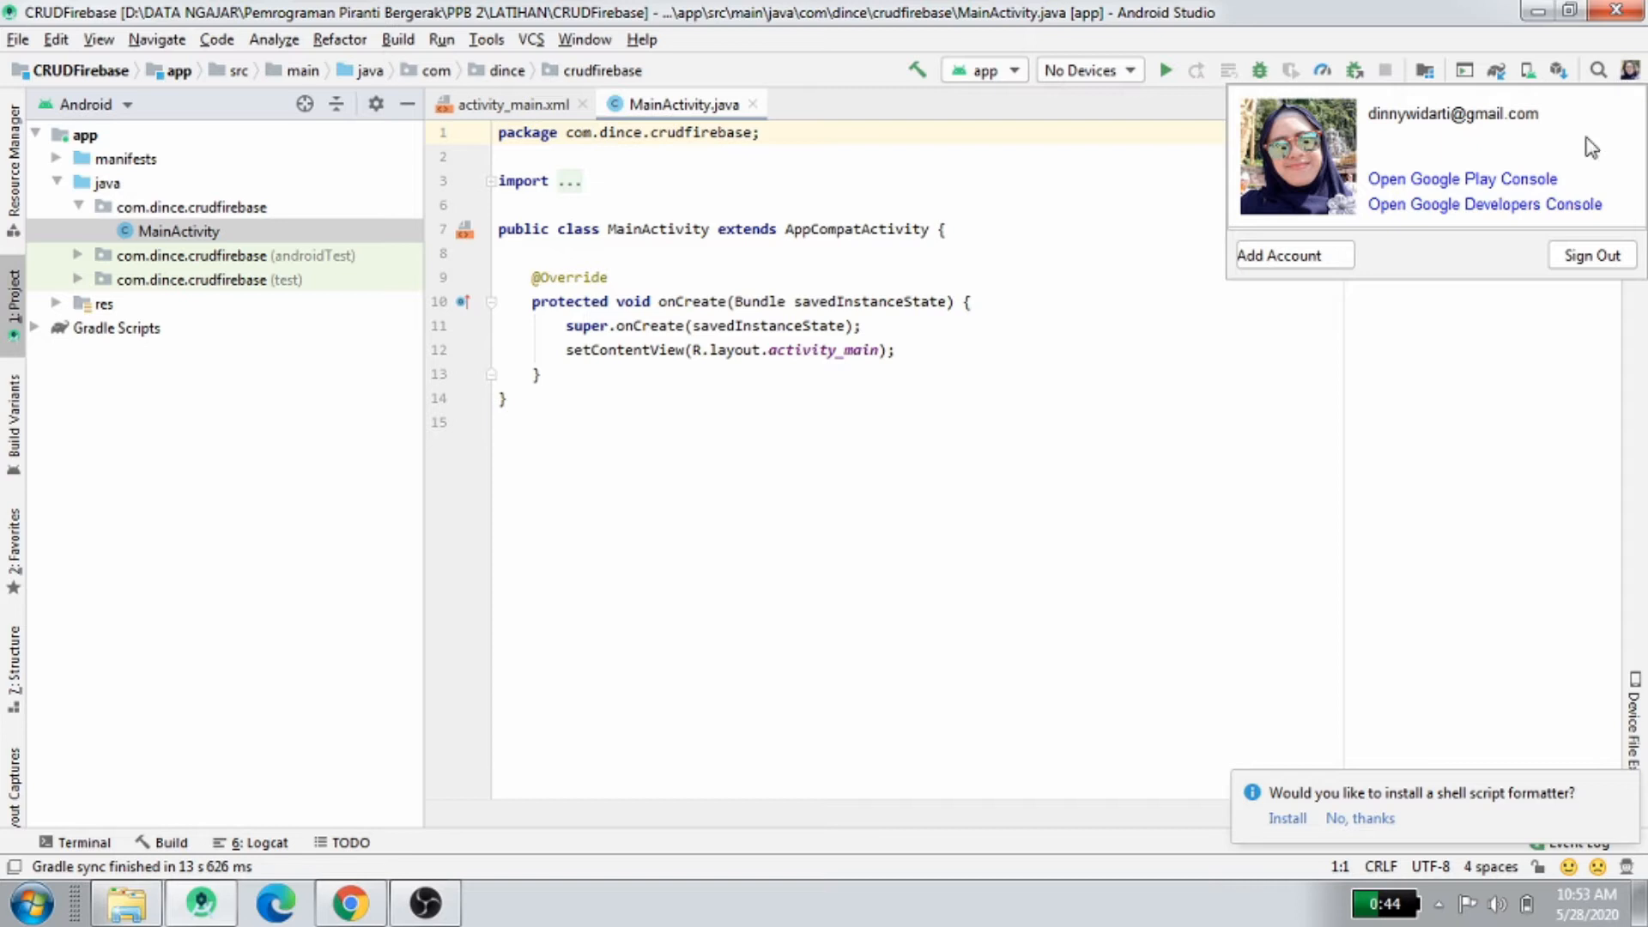
pyautogui.click(1496, 325)
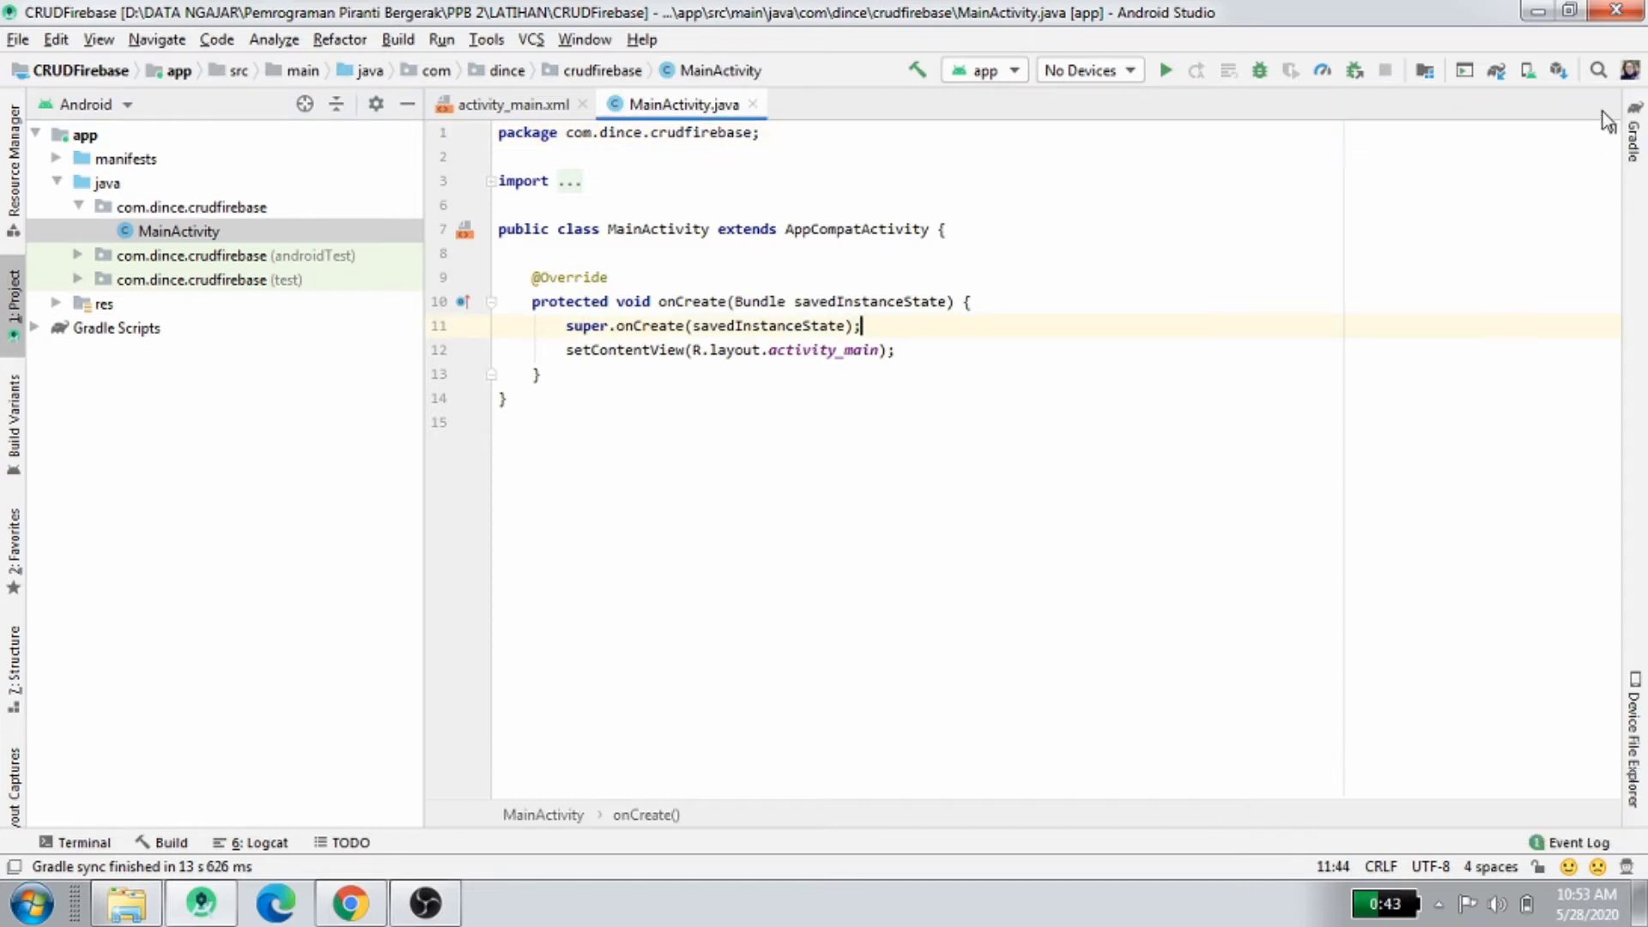
pyautogui.click(1629, 70)
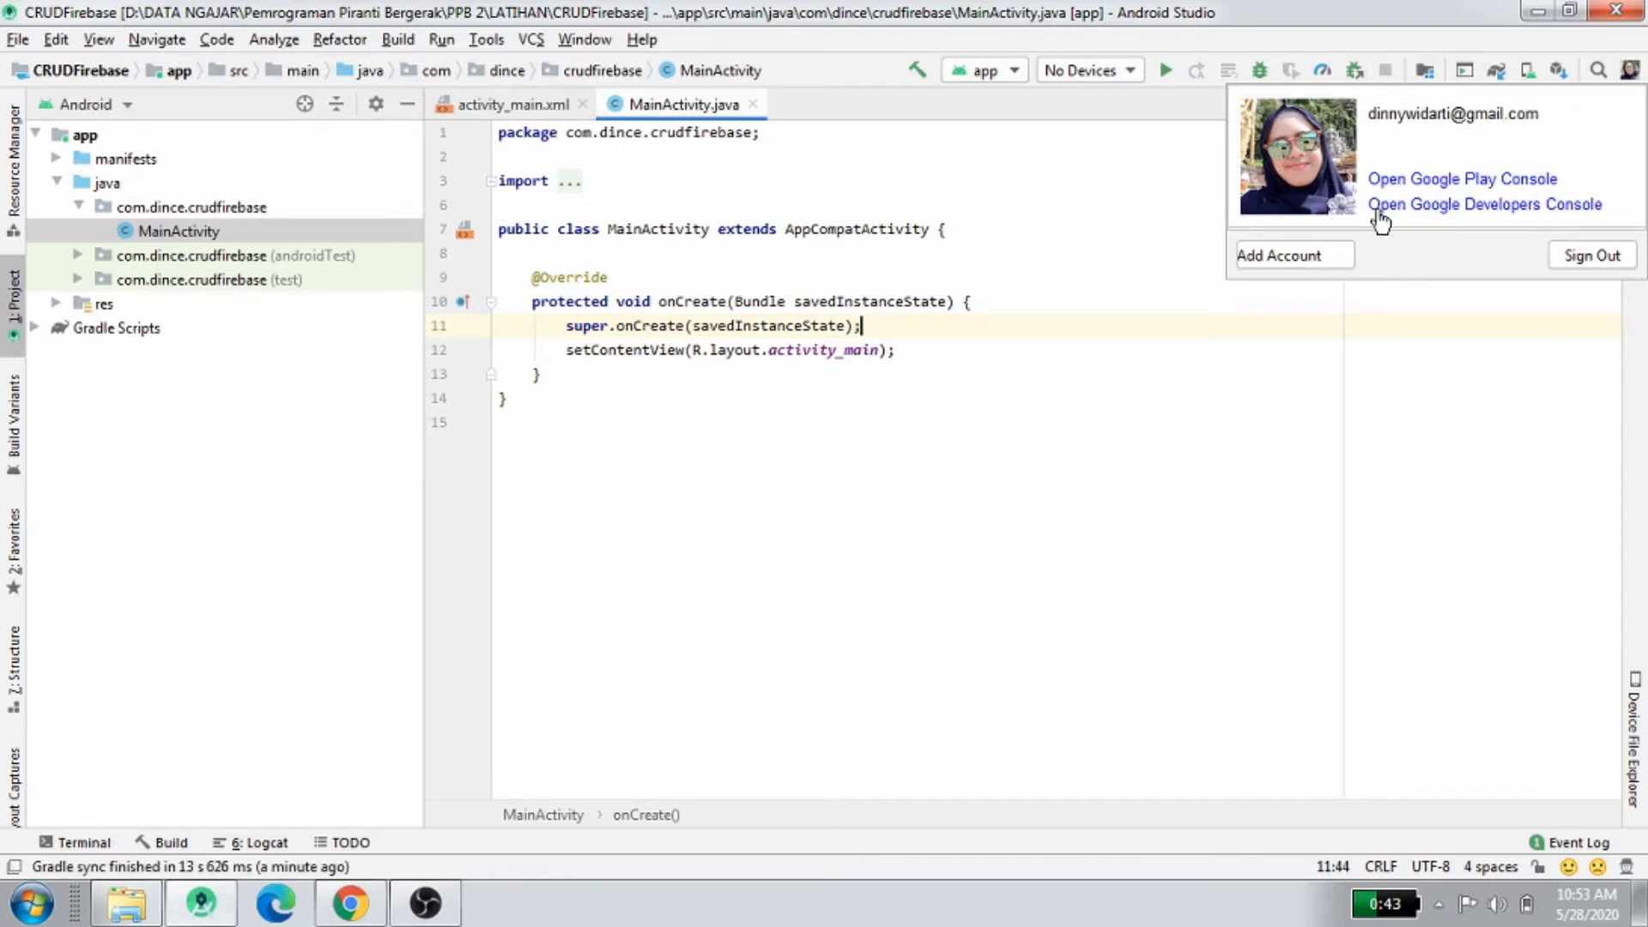
pyautogui.click(1487, 345)
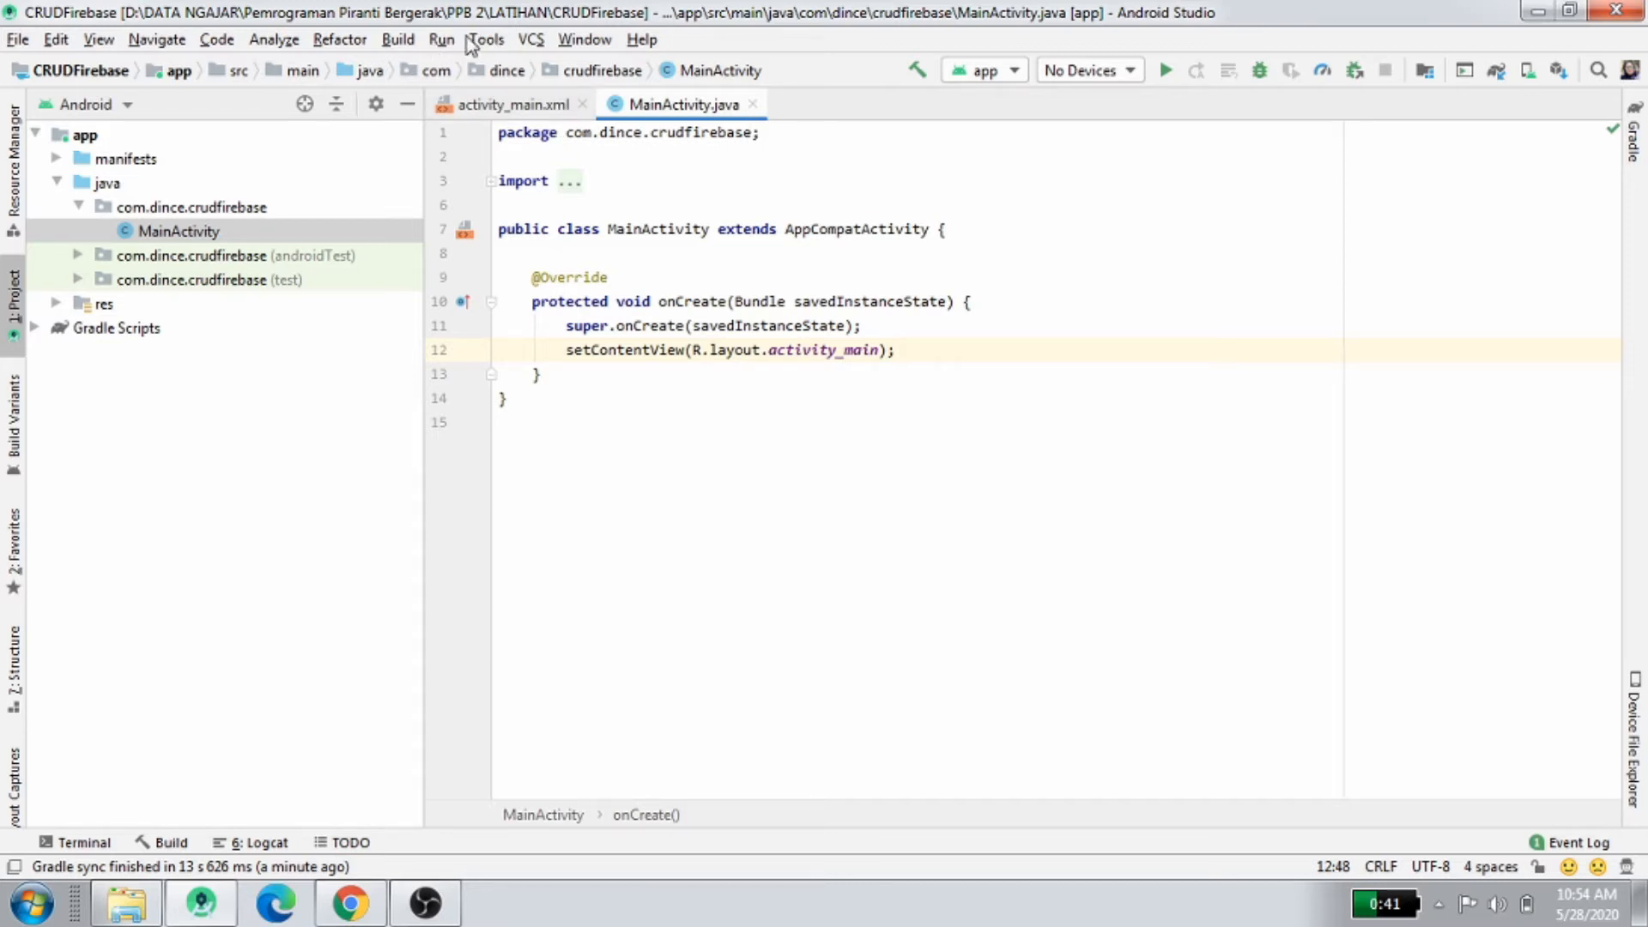
# Open the Firebase assistant's "Save and retrieve data" guide for Realtime Database
pyautogui.click(500, 44)
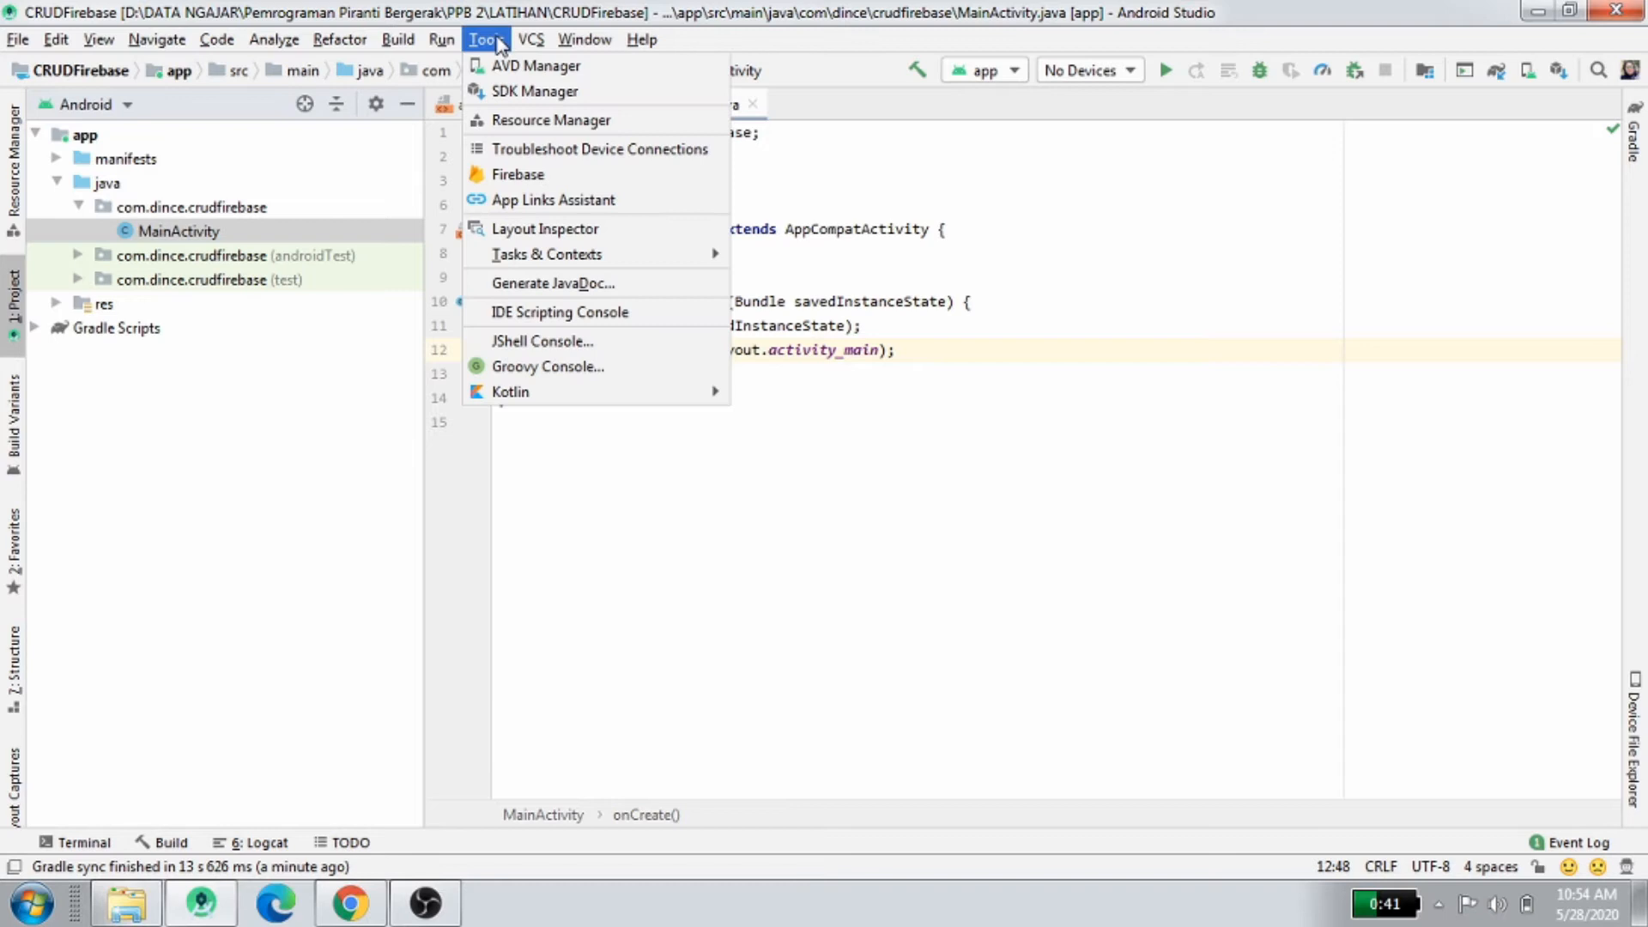
pyautogui.click(576, 176)
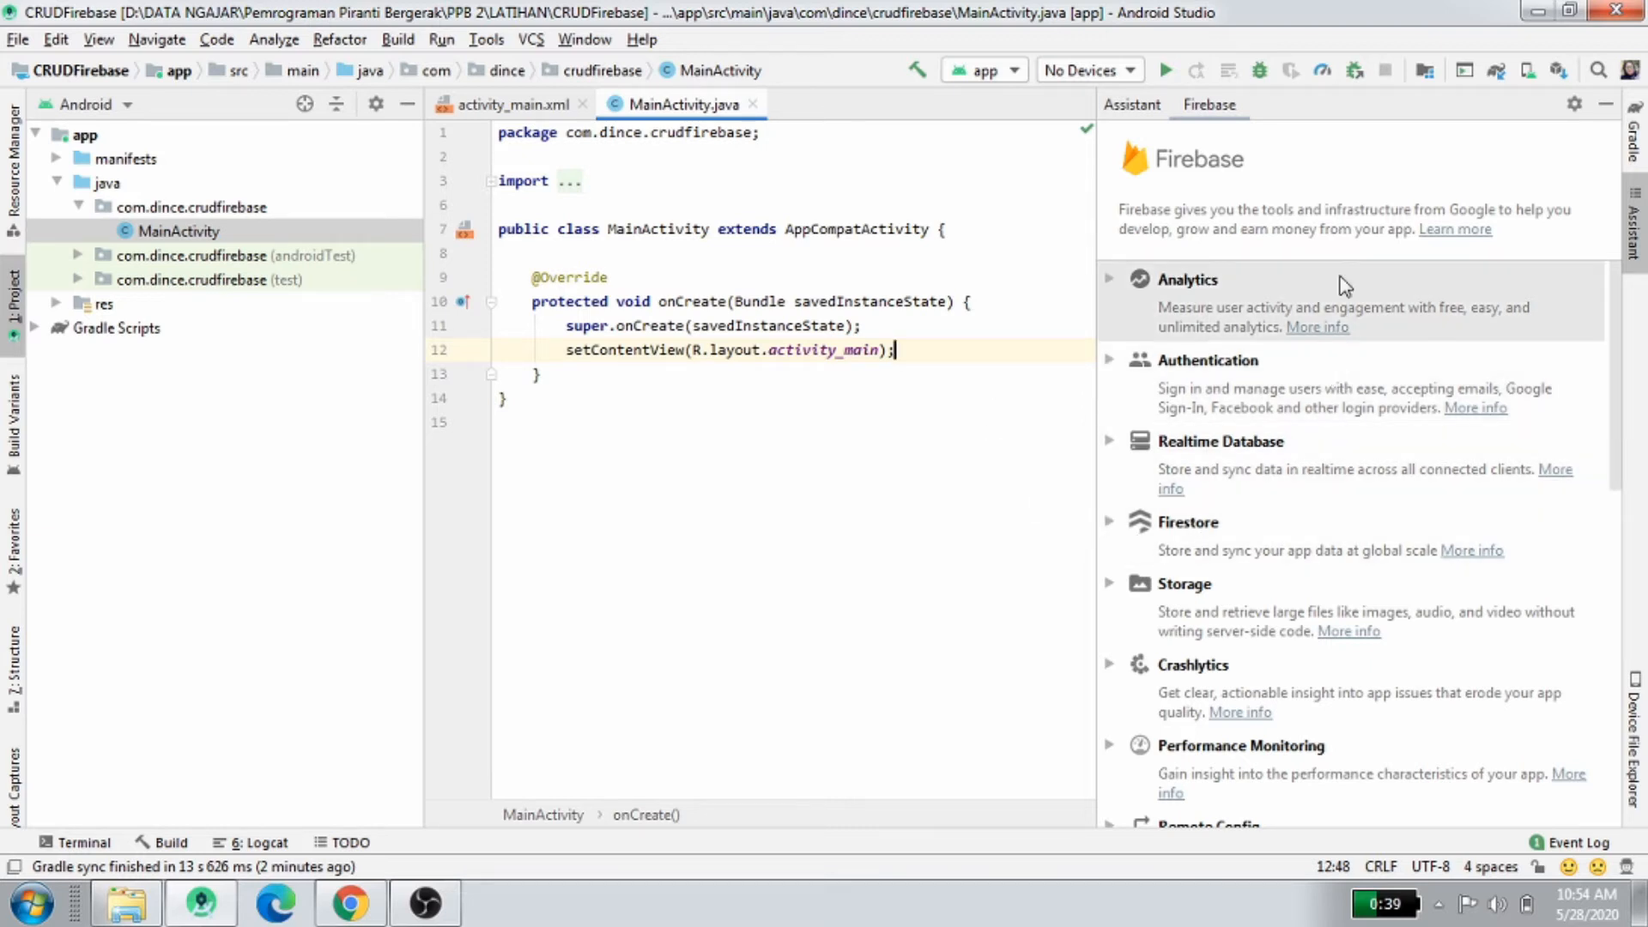
pyautogui.click(1276, 464)
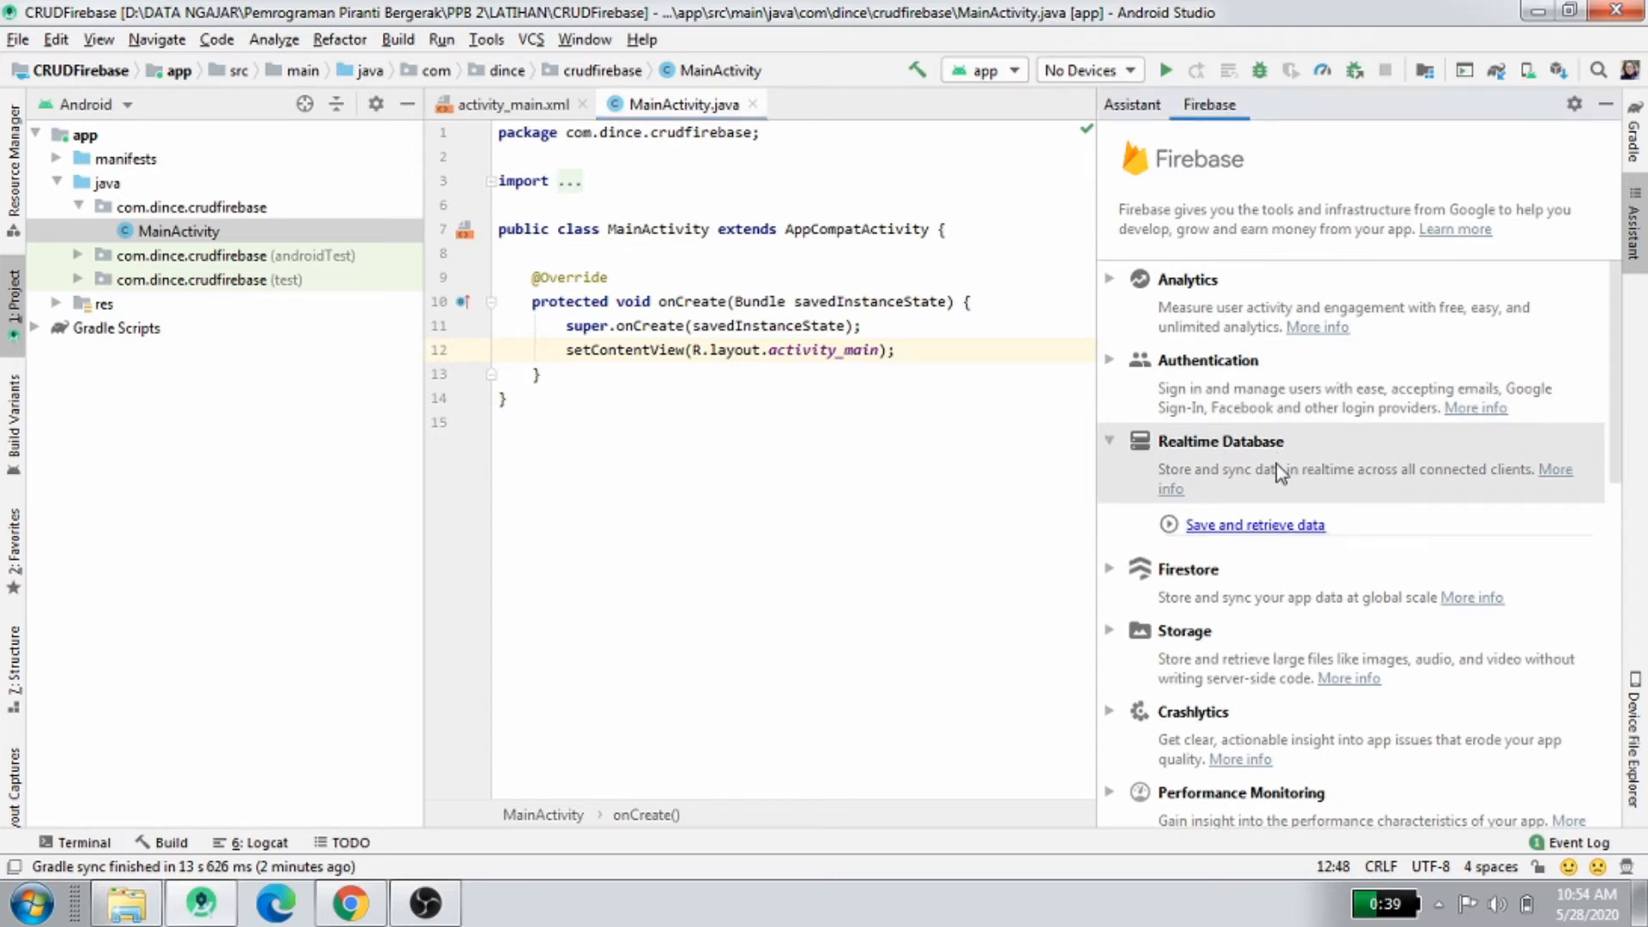
pyautogui.click(1246, 526)
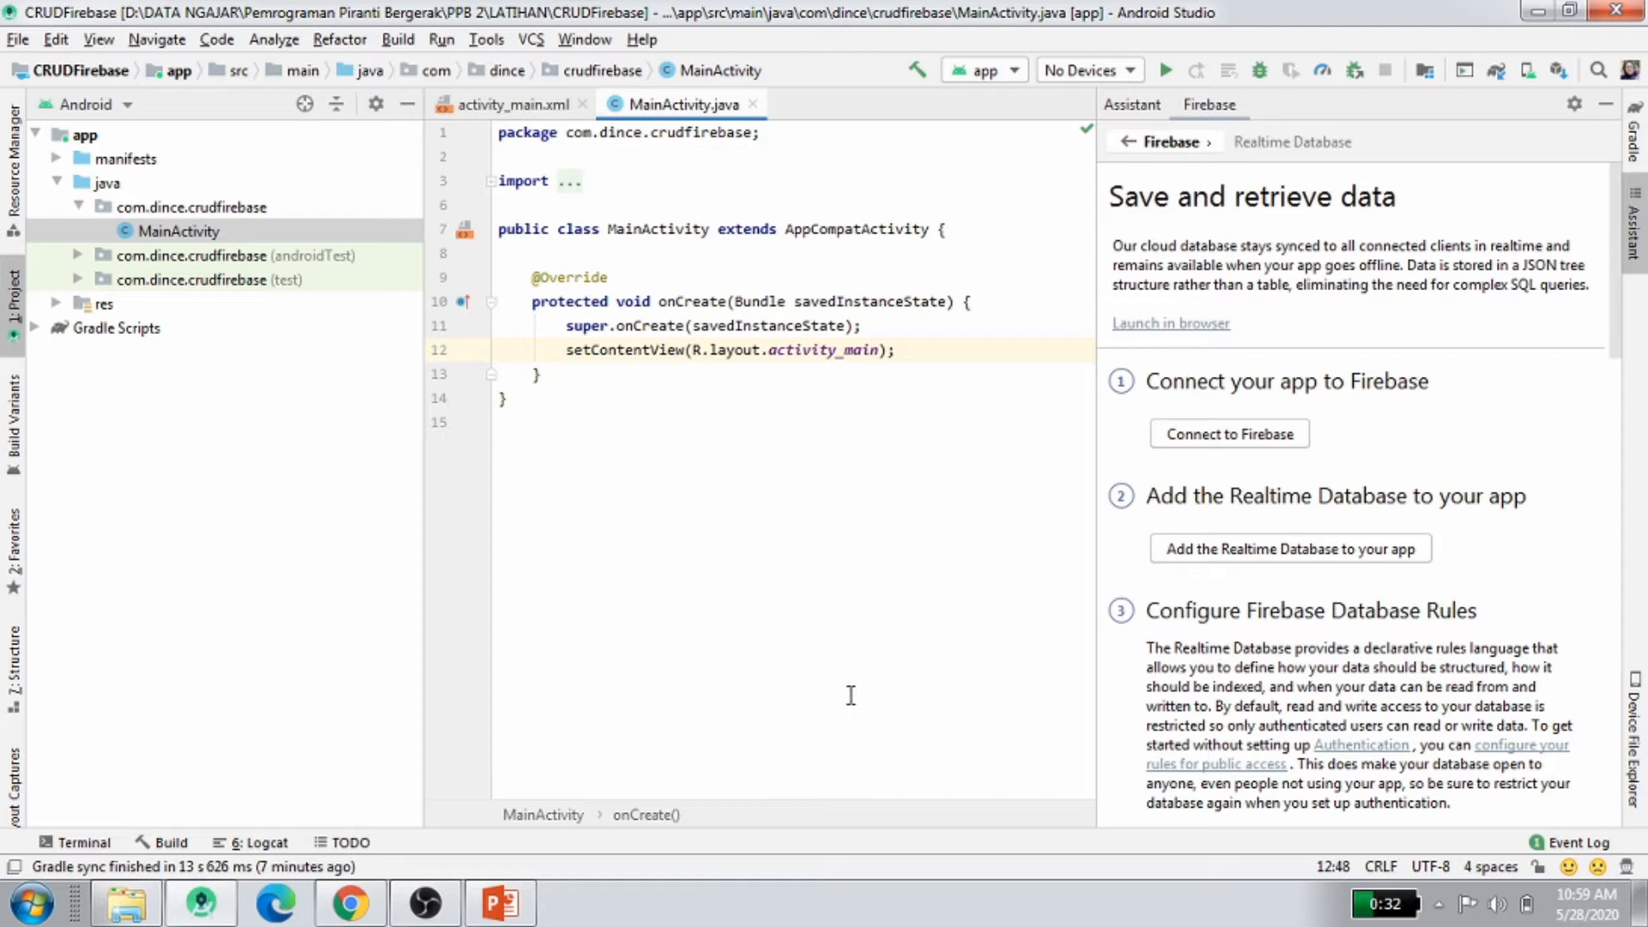
# Start connecting the app to Firebase and go to the Firebase console in Chrome
pyautogui.click(1225, 438)
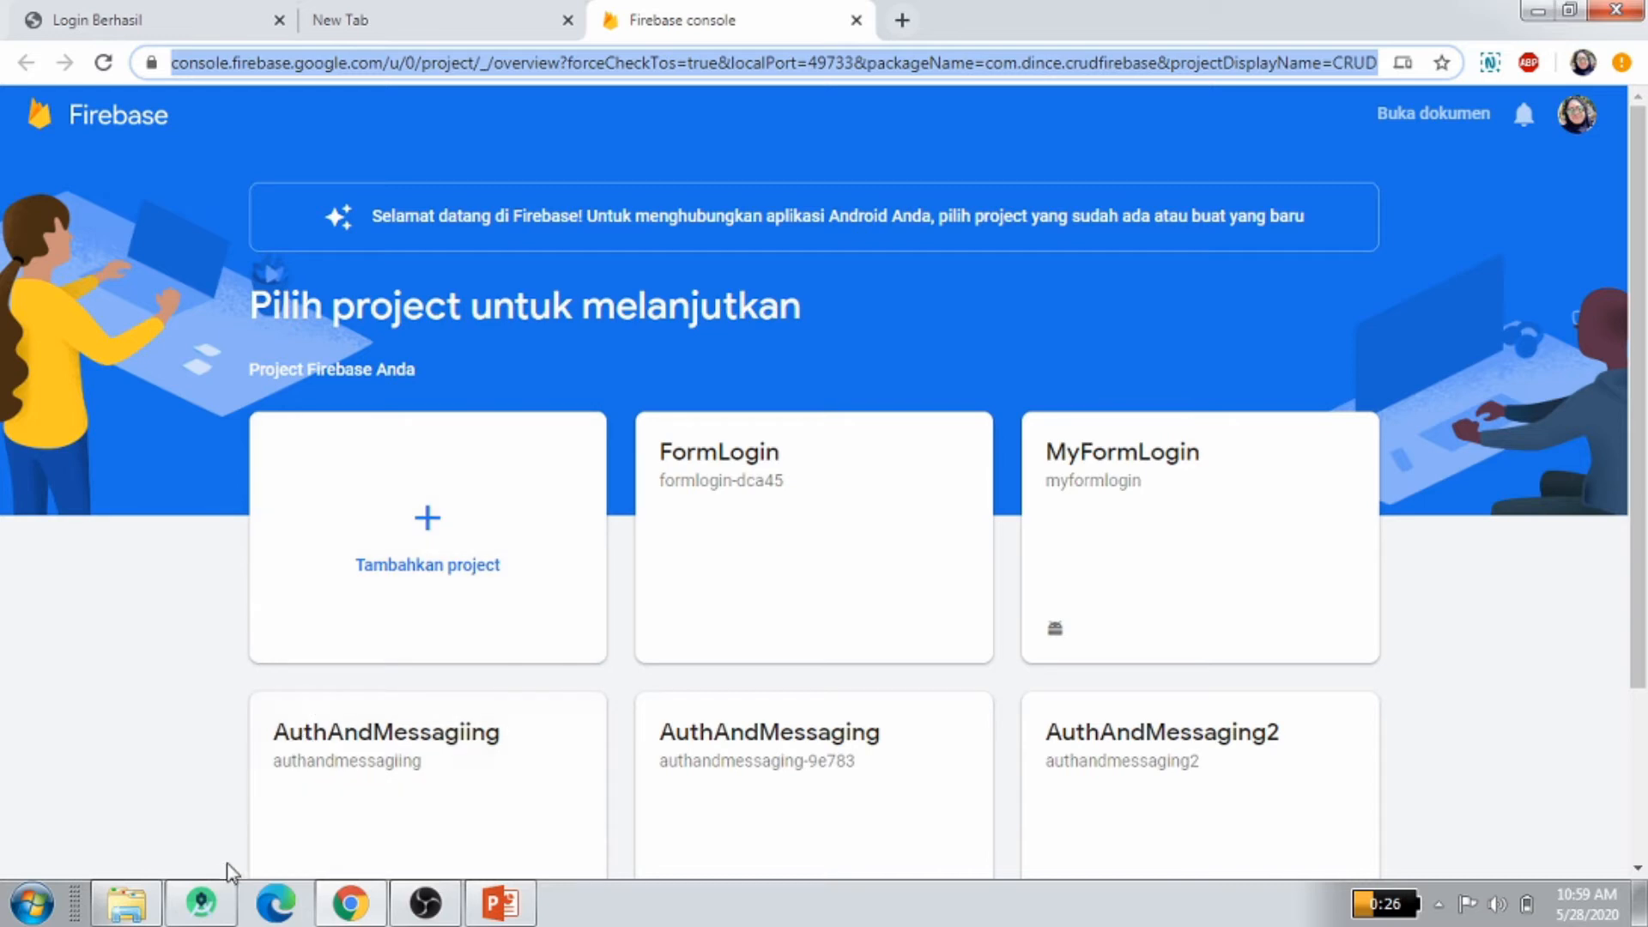
pyautogui.click(212, 906)
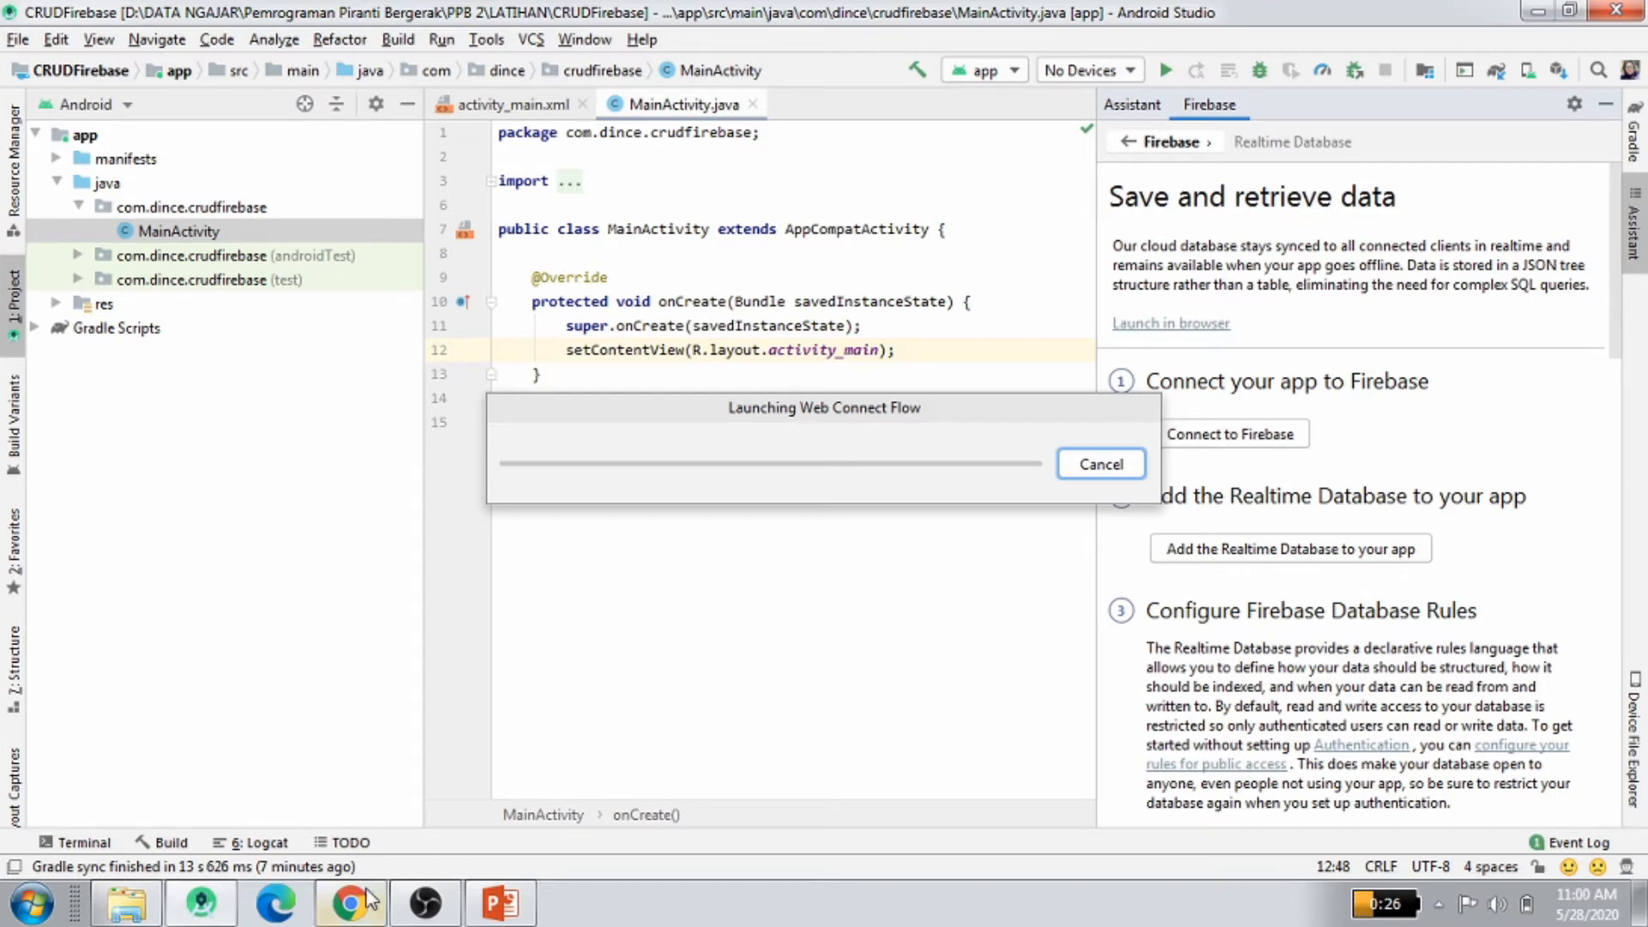
pyautogui.click(350, 908)
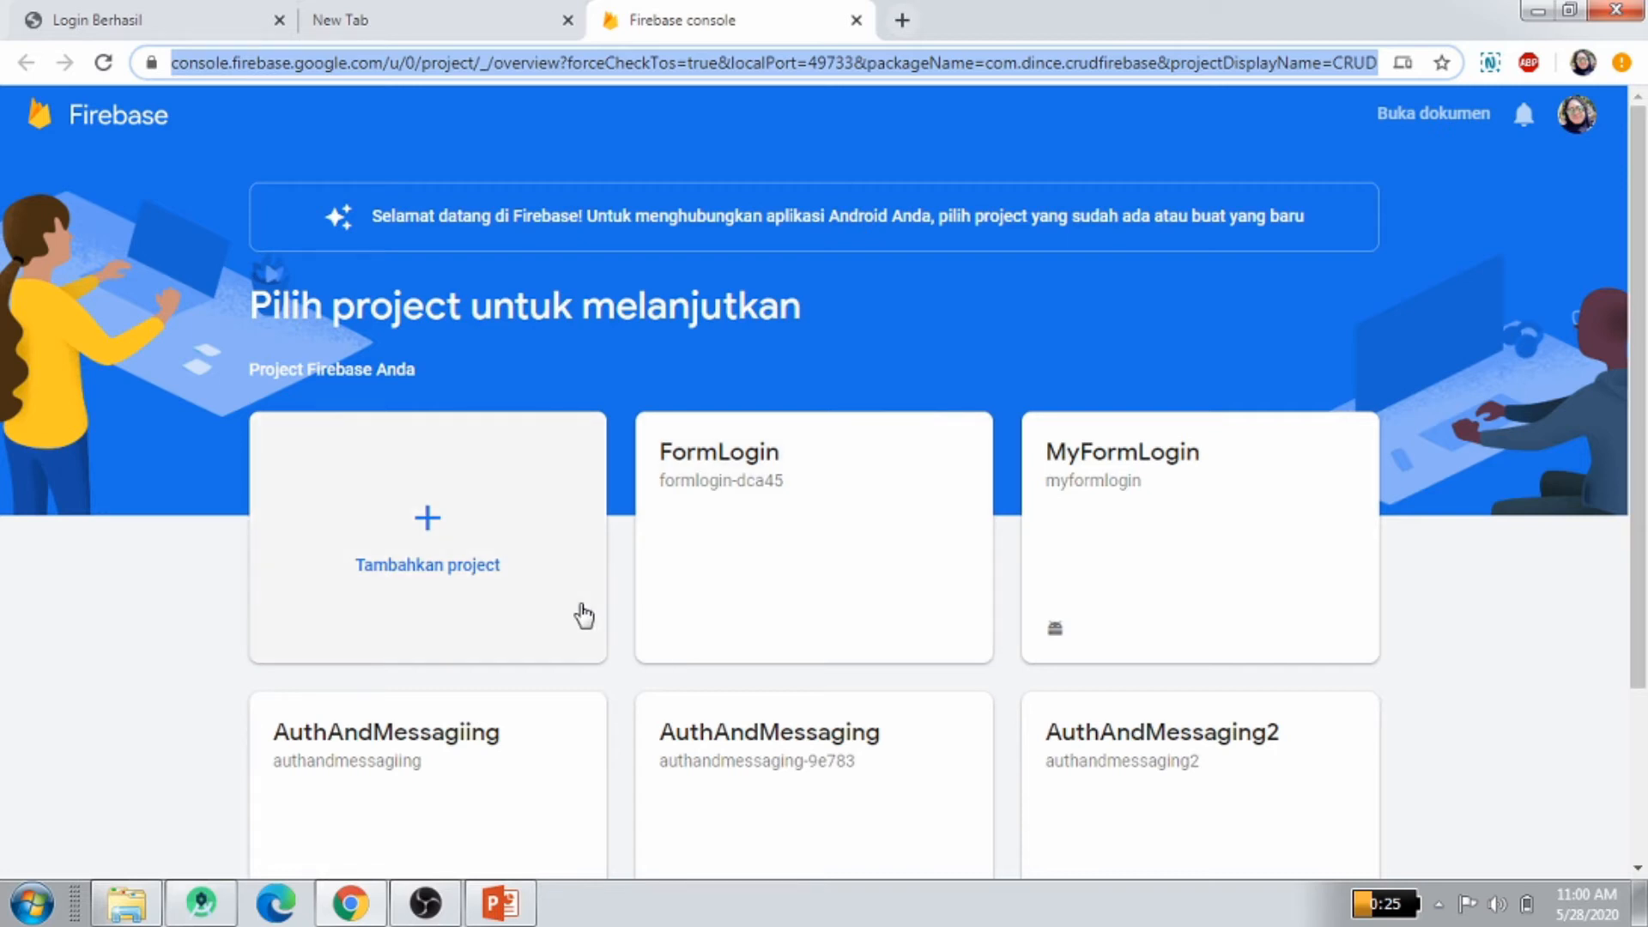
# Create a new Firebase project named CRUDFirebase with Google Analytics disabled, and continue to its overview
pyautogui.click(437, 519)
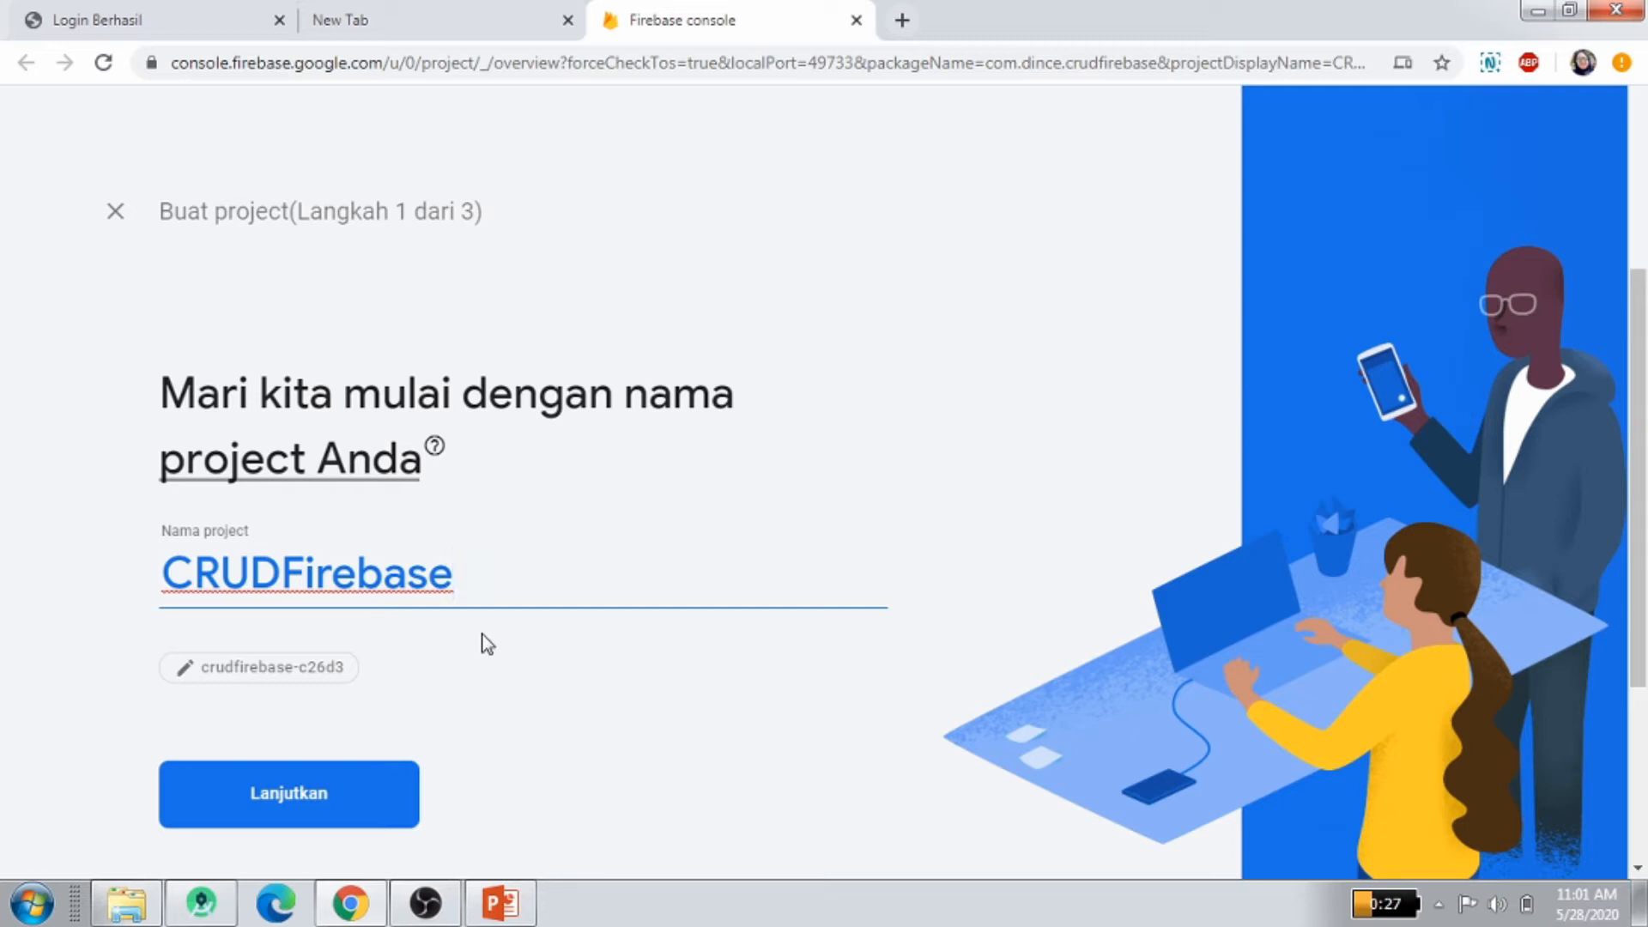
pyautogui.click(292, 798)
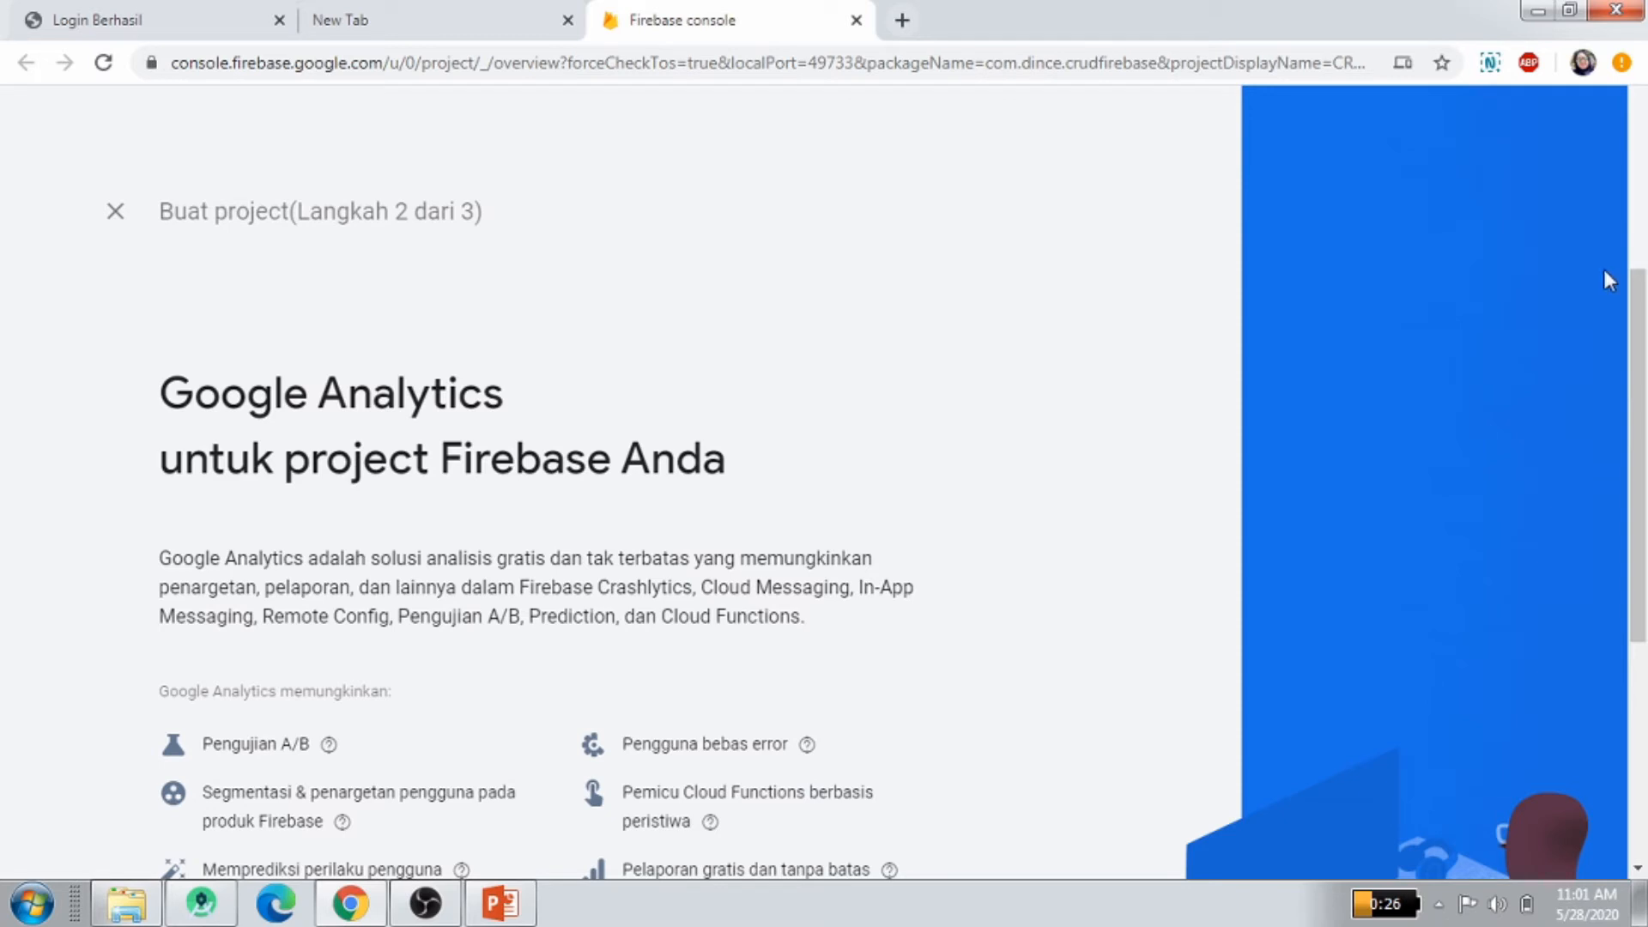
pyautogui.moveTo(1639, 305); pyautogui.dragTo(1645, 574)
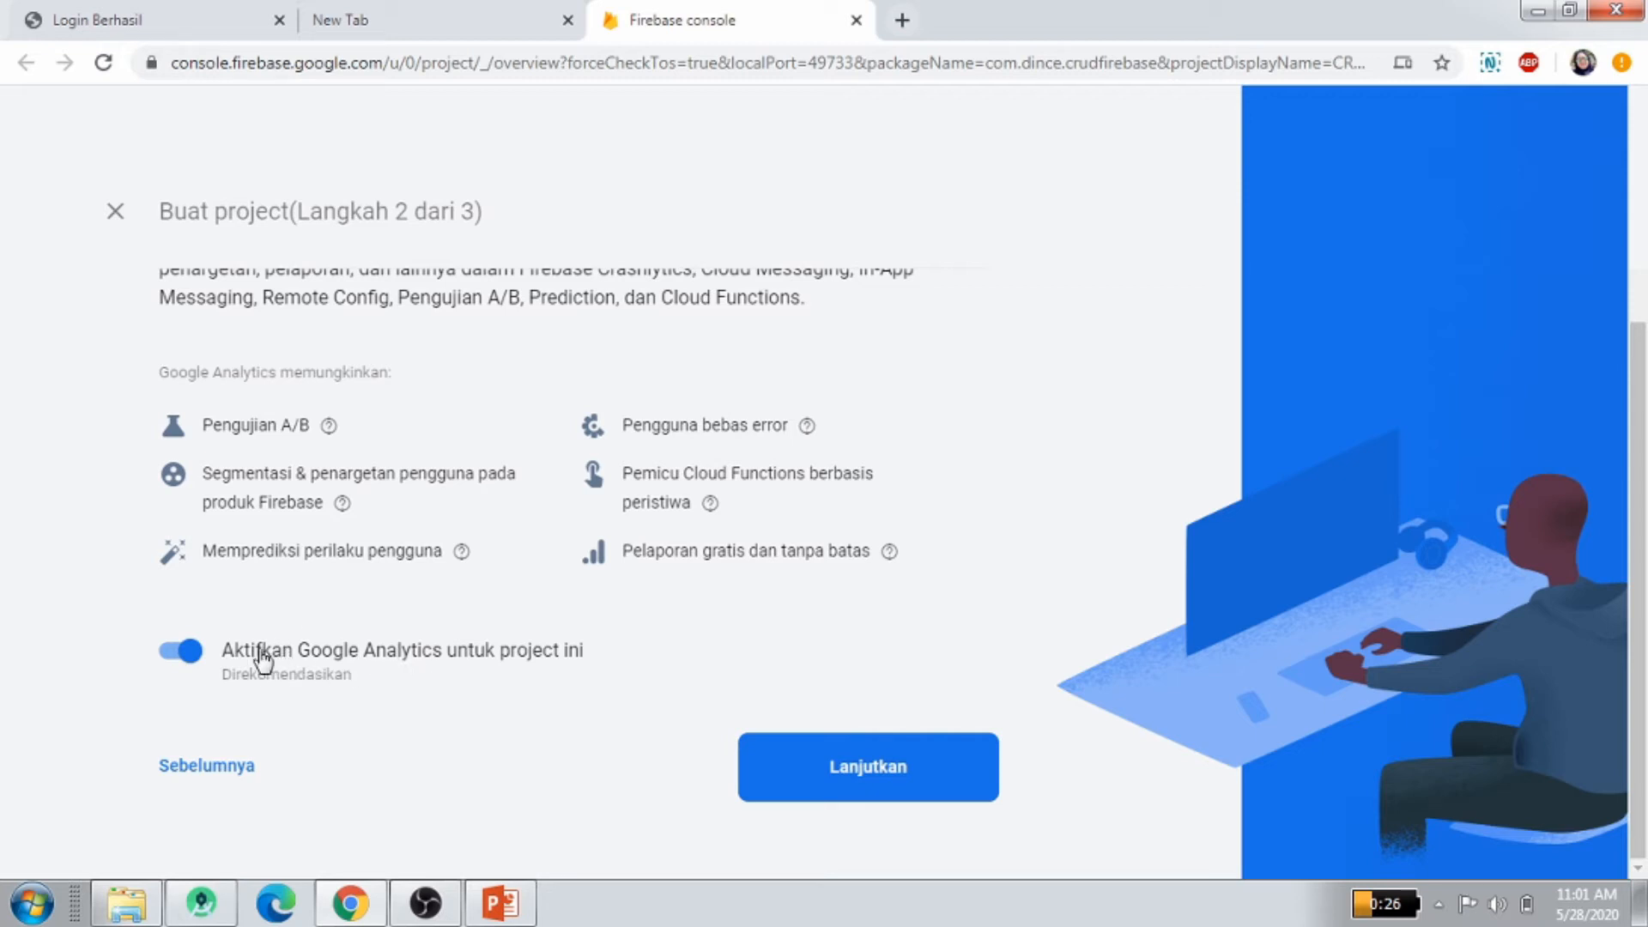
pyautogui.click(172, 654)
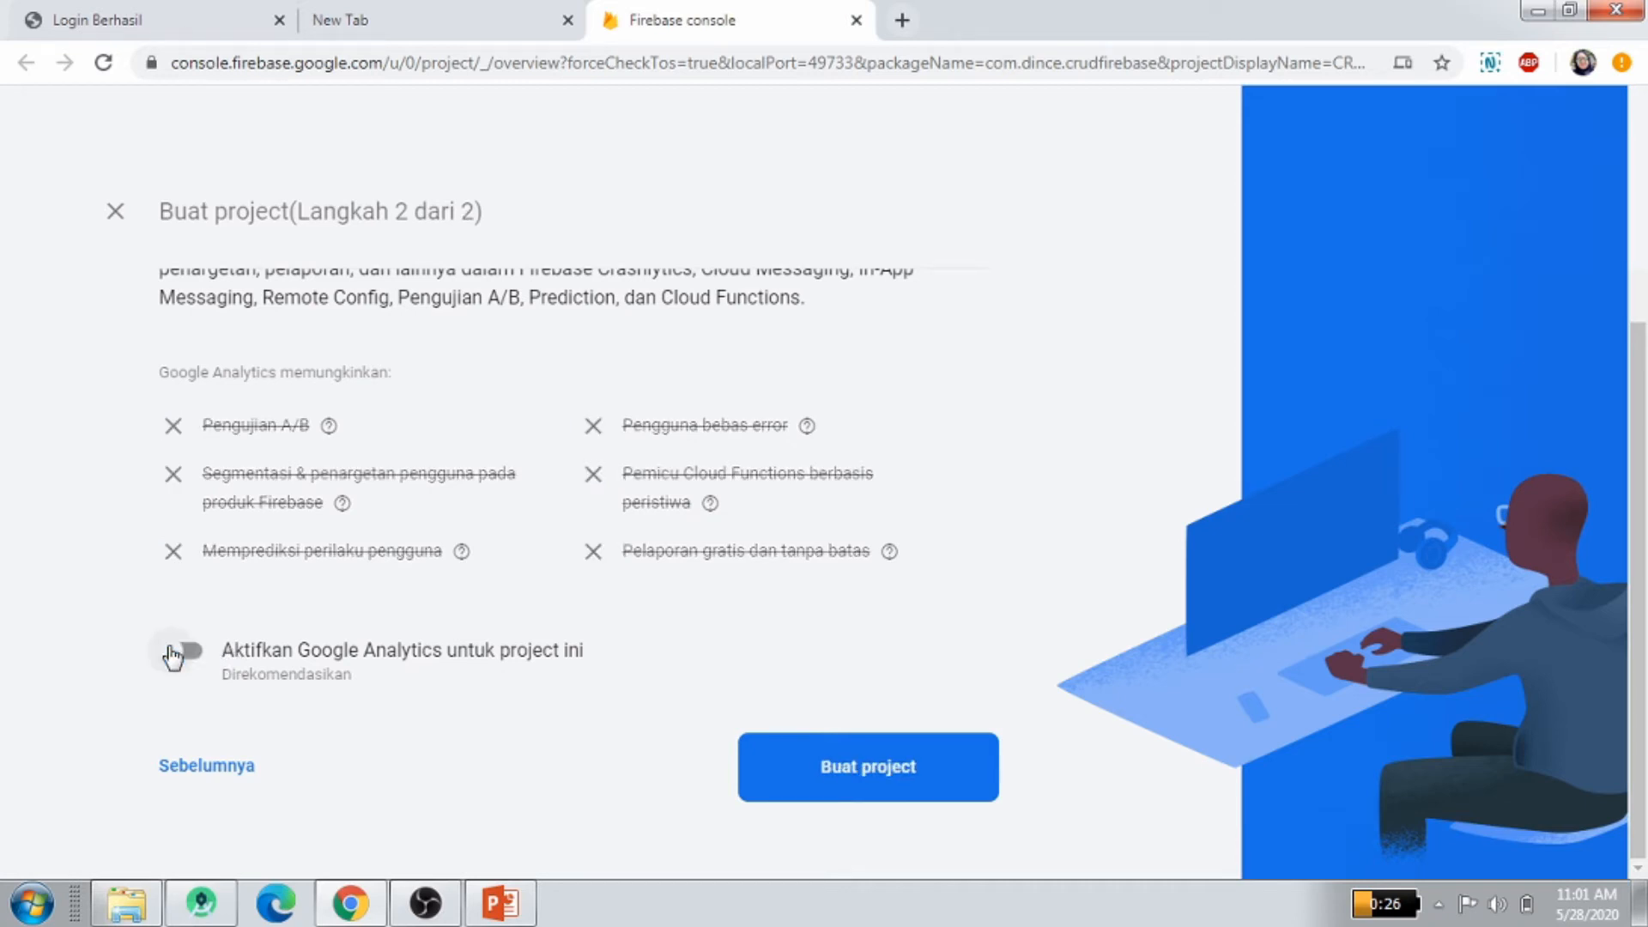
pyautogui.click(830, 770)
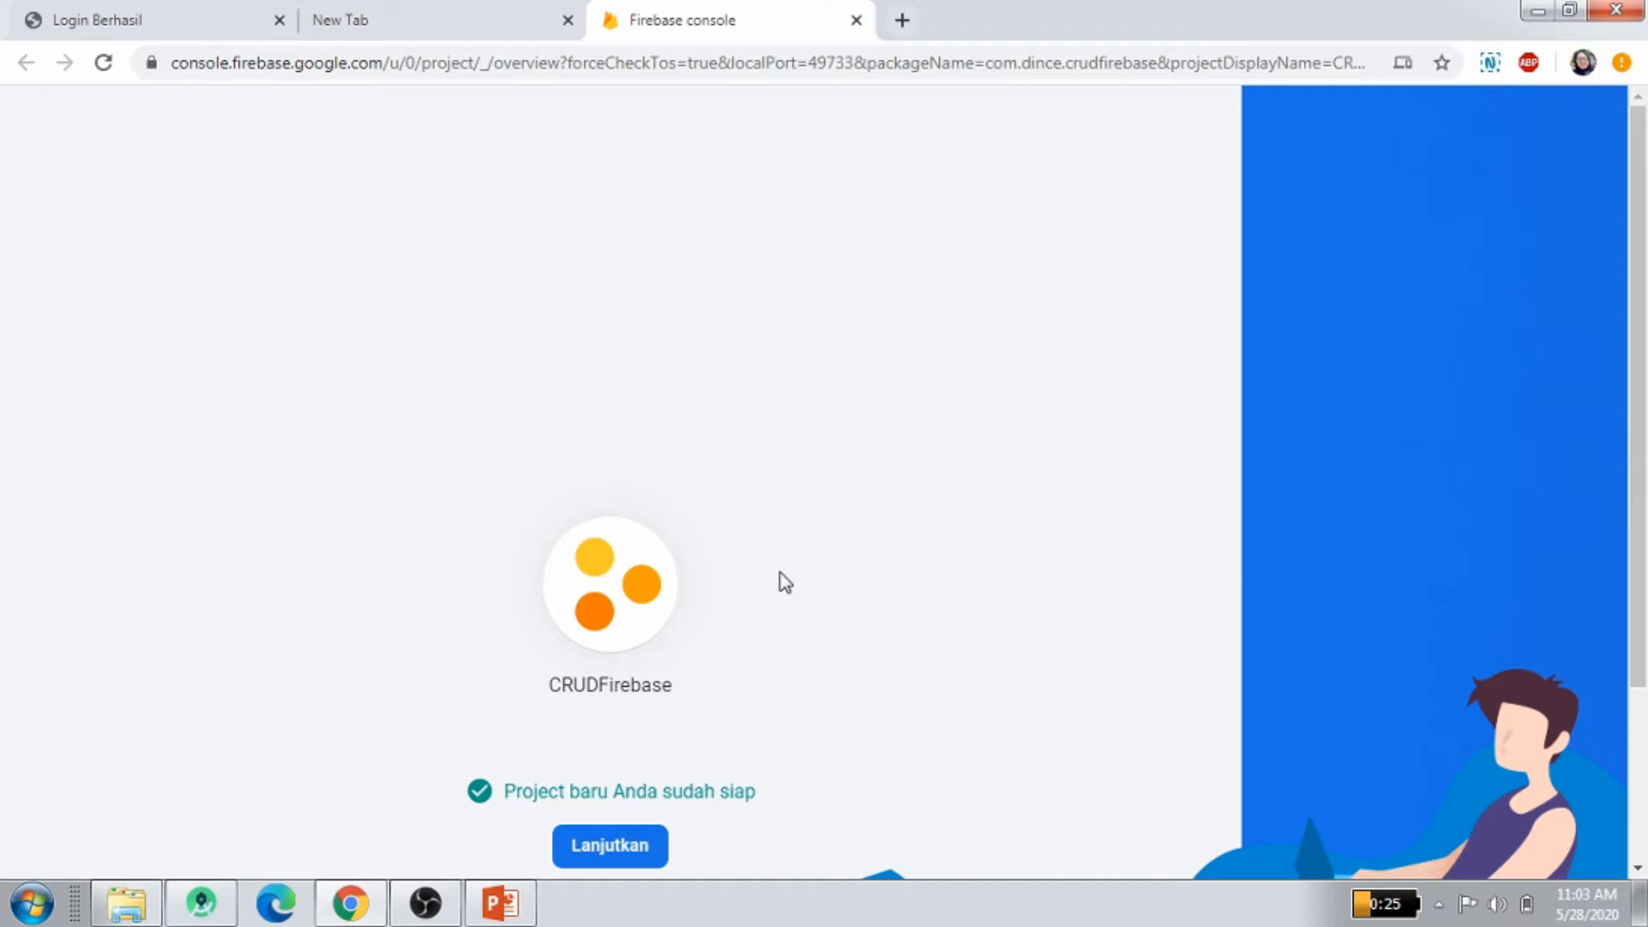
pyautogui.click(611, 846)
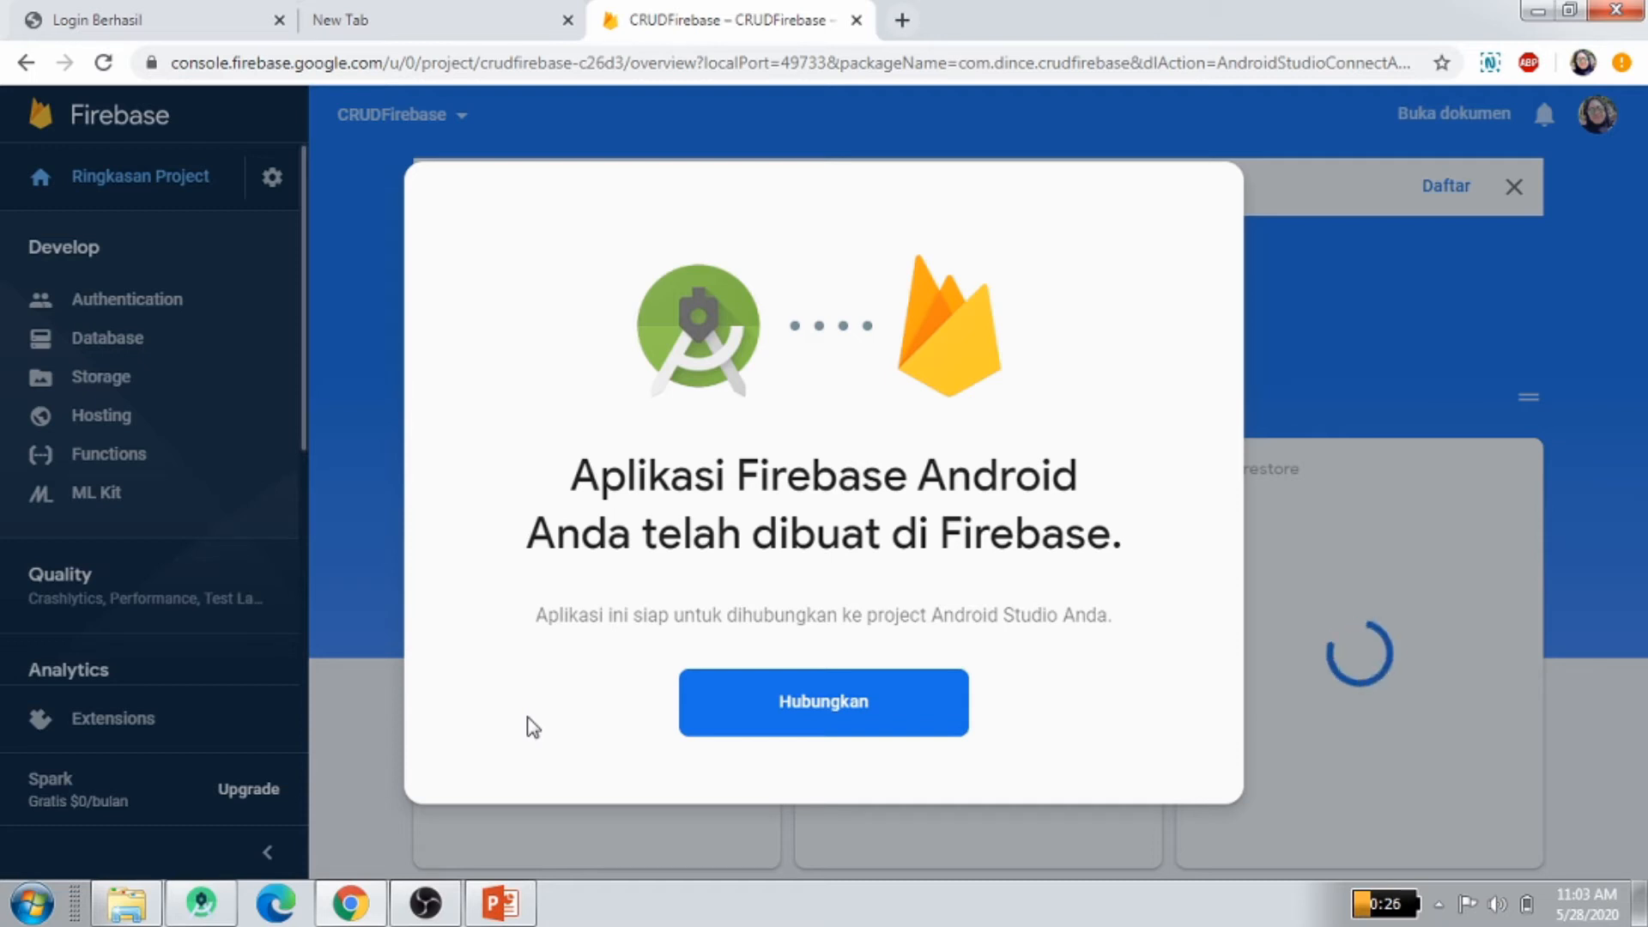
# Try to connect the Firebase Android app to the Android Studio project and return to Android Studio
pyautogui.click(846, 697)
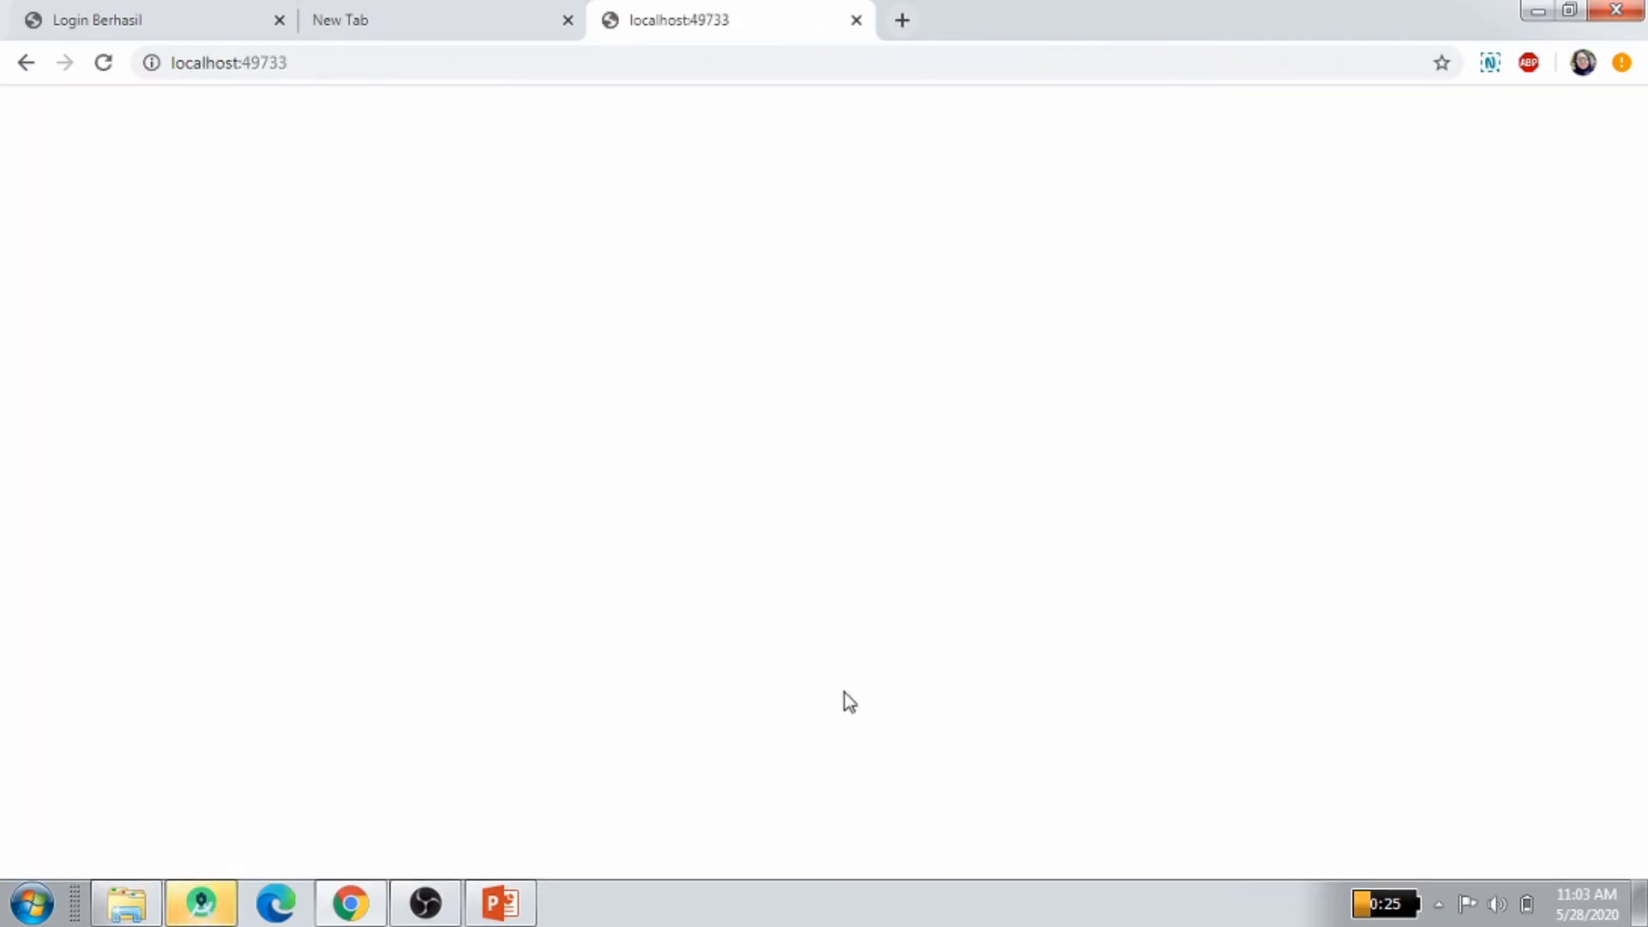
pyautogui.hotkey('alt', 'Tab')
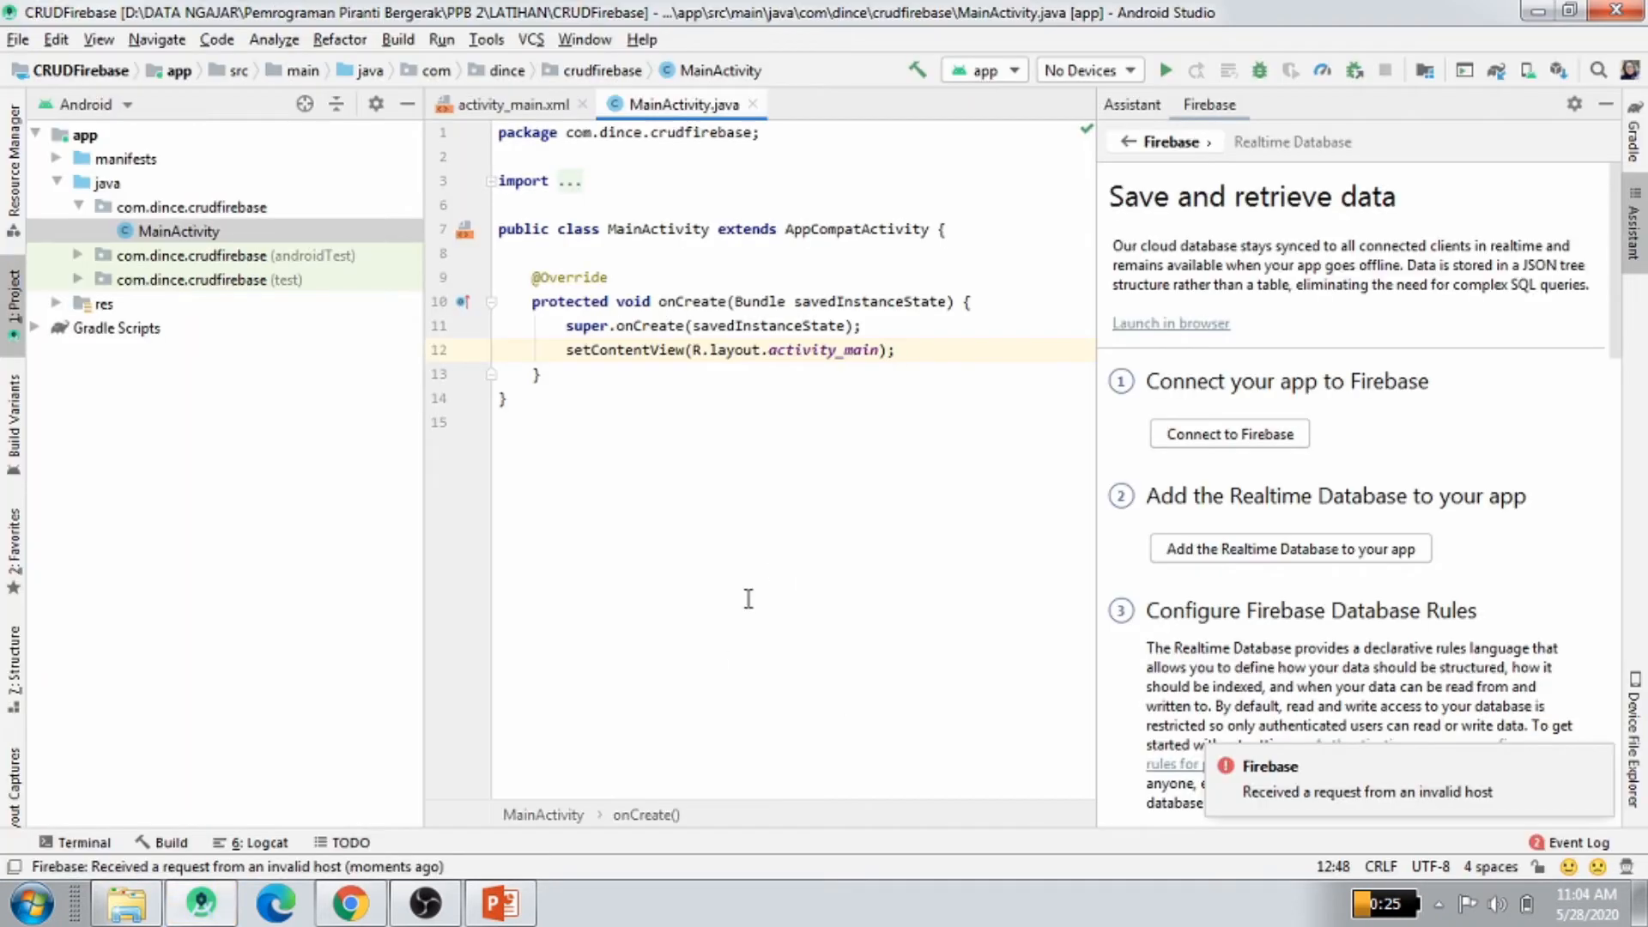
pyautogui.moveTo(1249, 811)
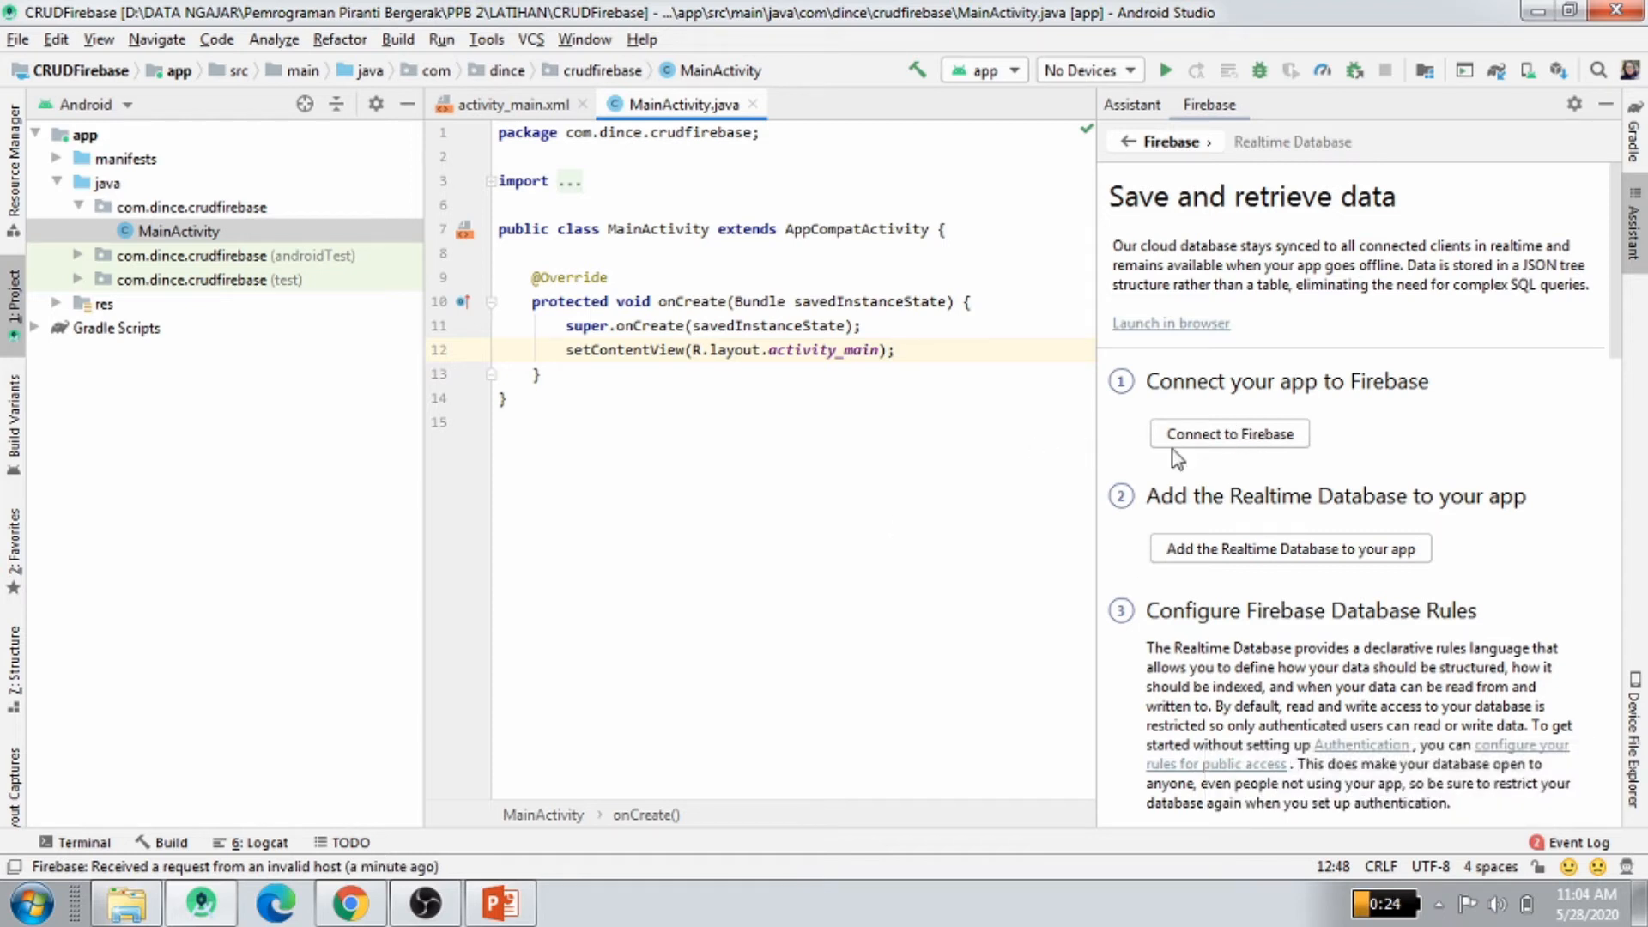
# Re-run the Firebase connect flow, close the old localhost page and choose the existing CRUDFirebase project in the console
pyautogui.click(1260, 441)
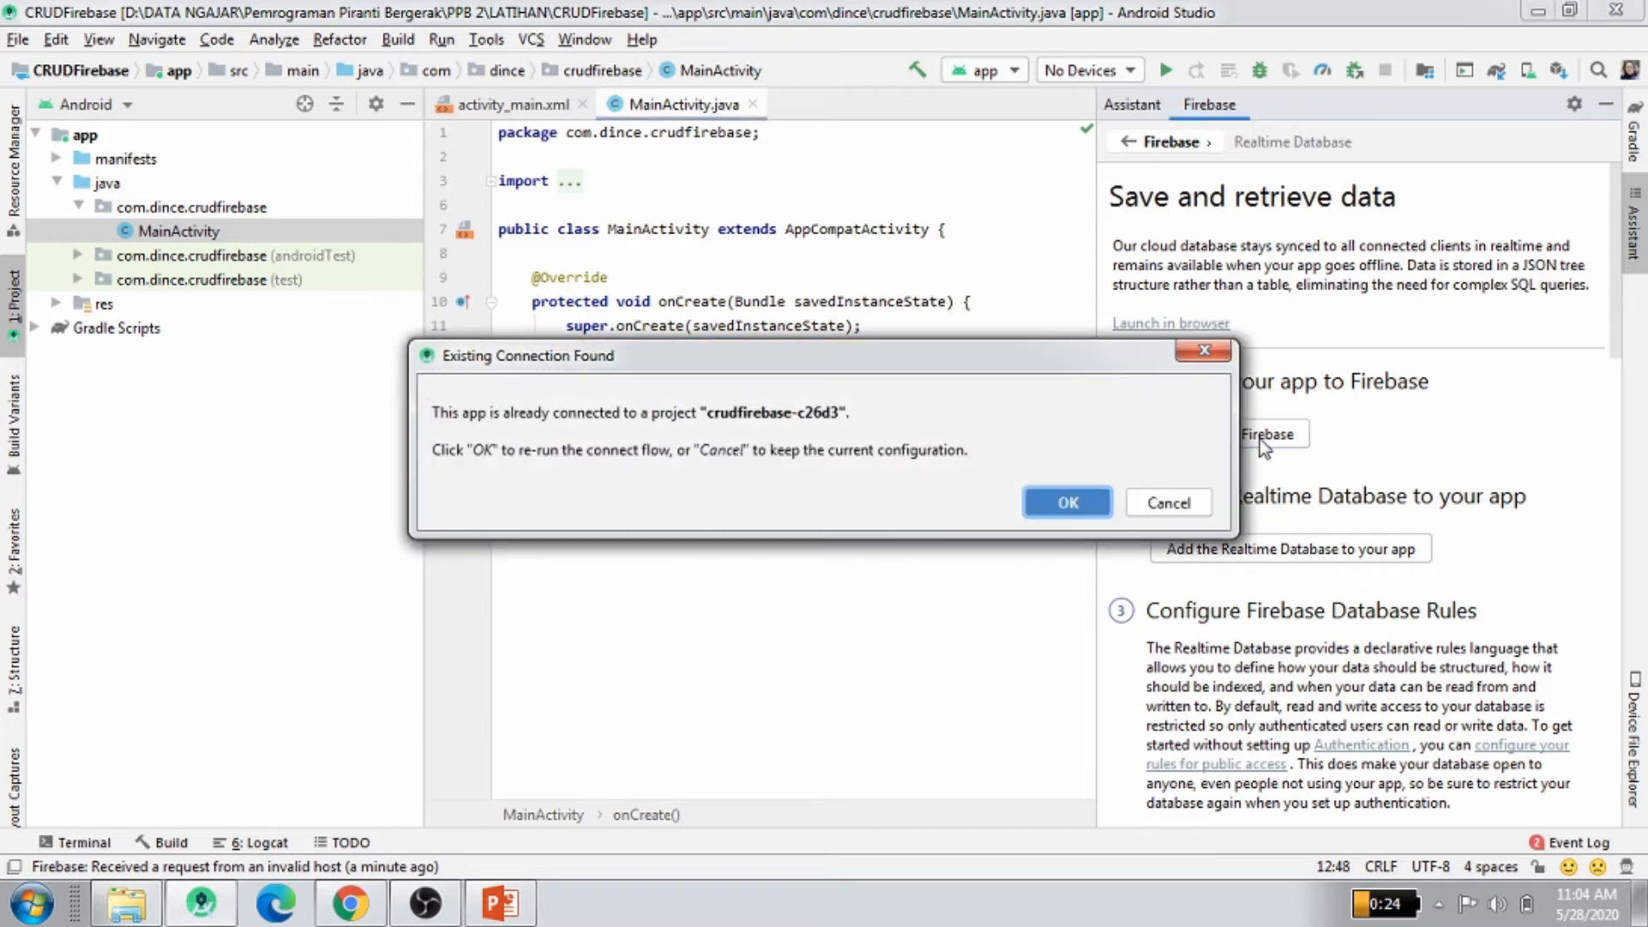
pyautogui.click(1064, 503)
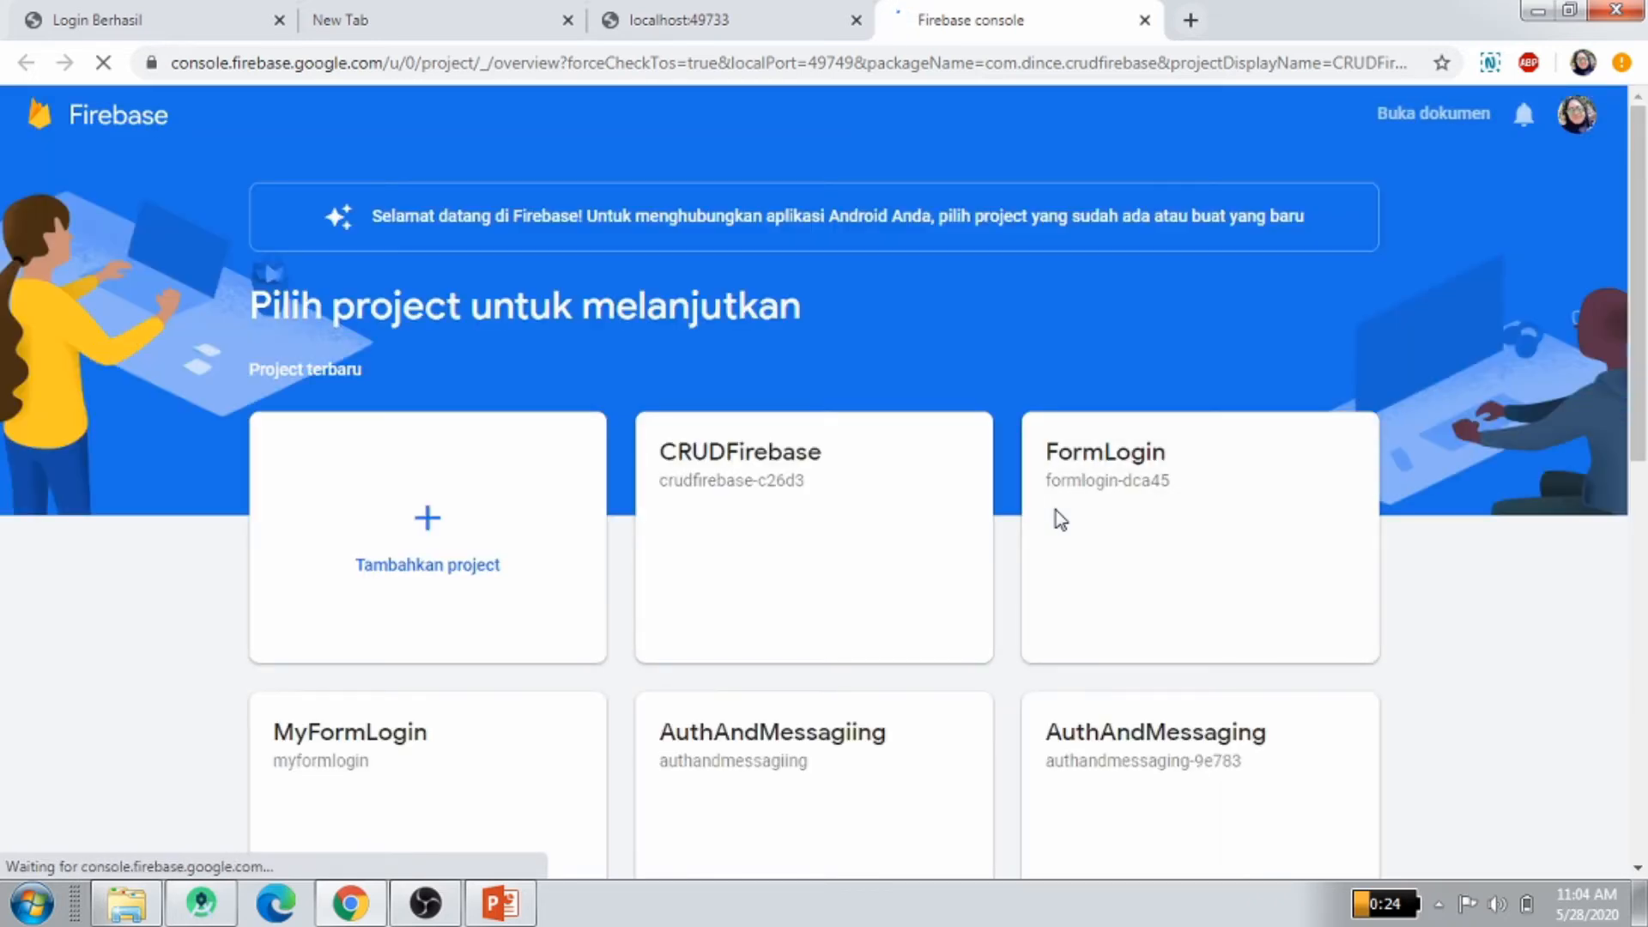
pyautogui.click(737, 21)
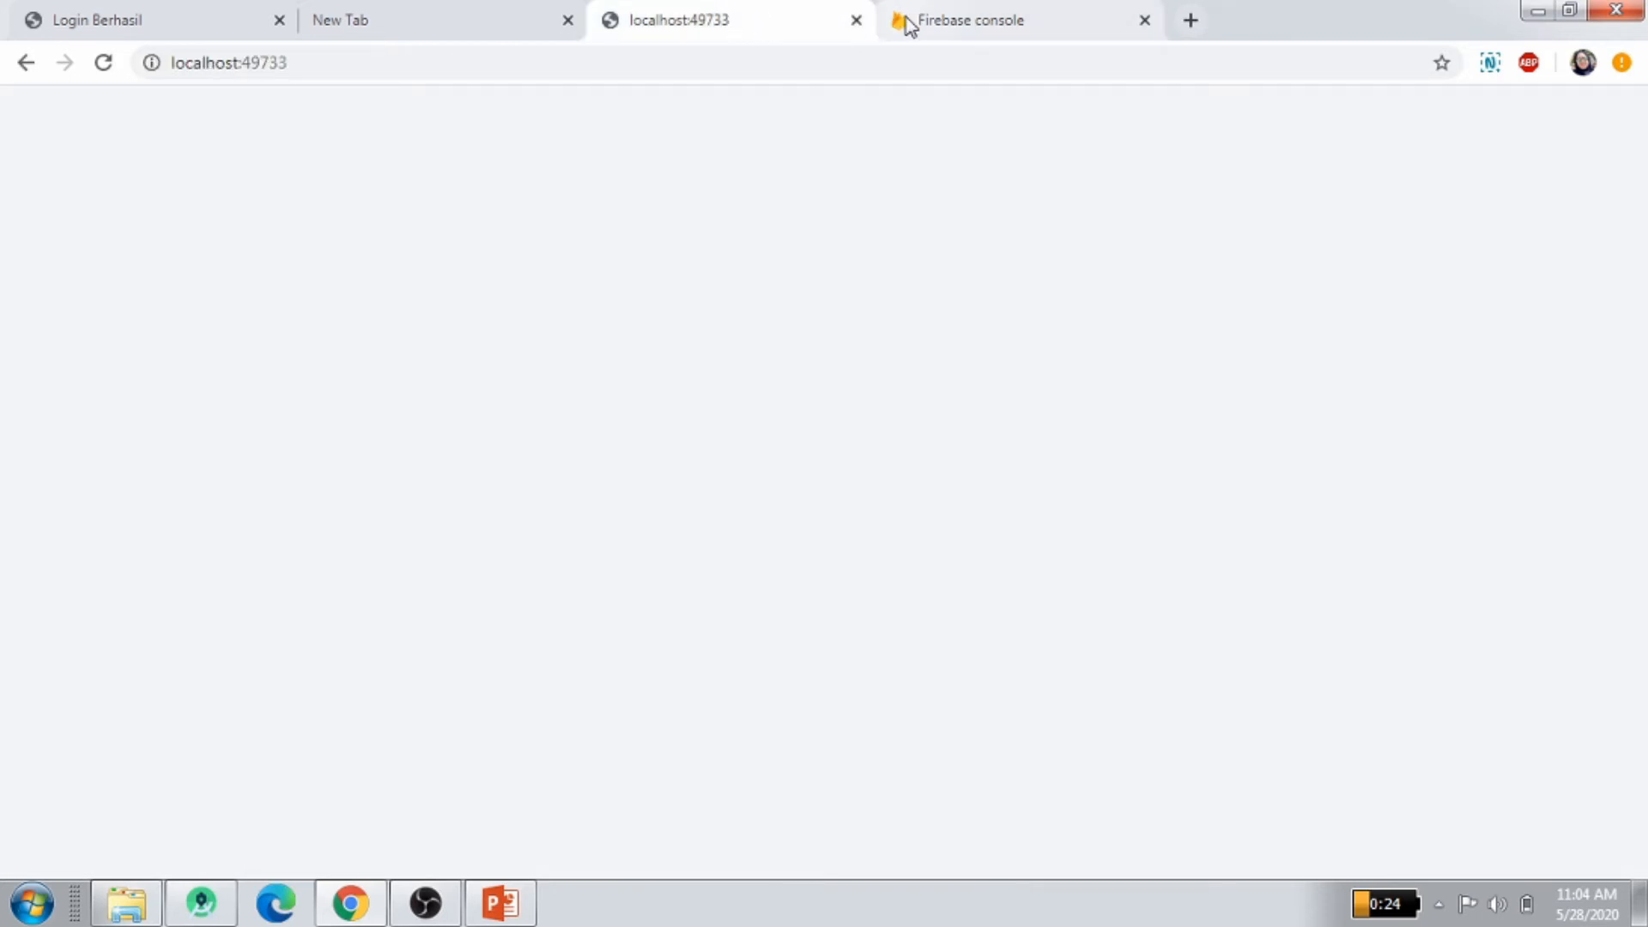
pyautogui.click(855, 20)
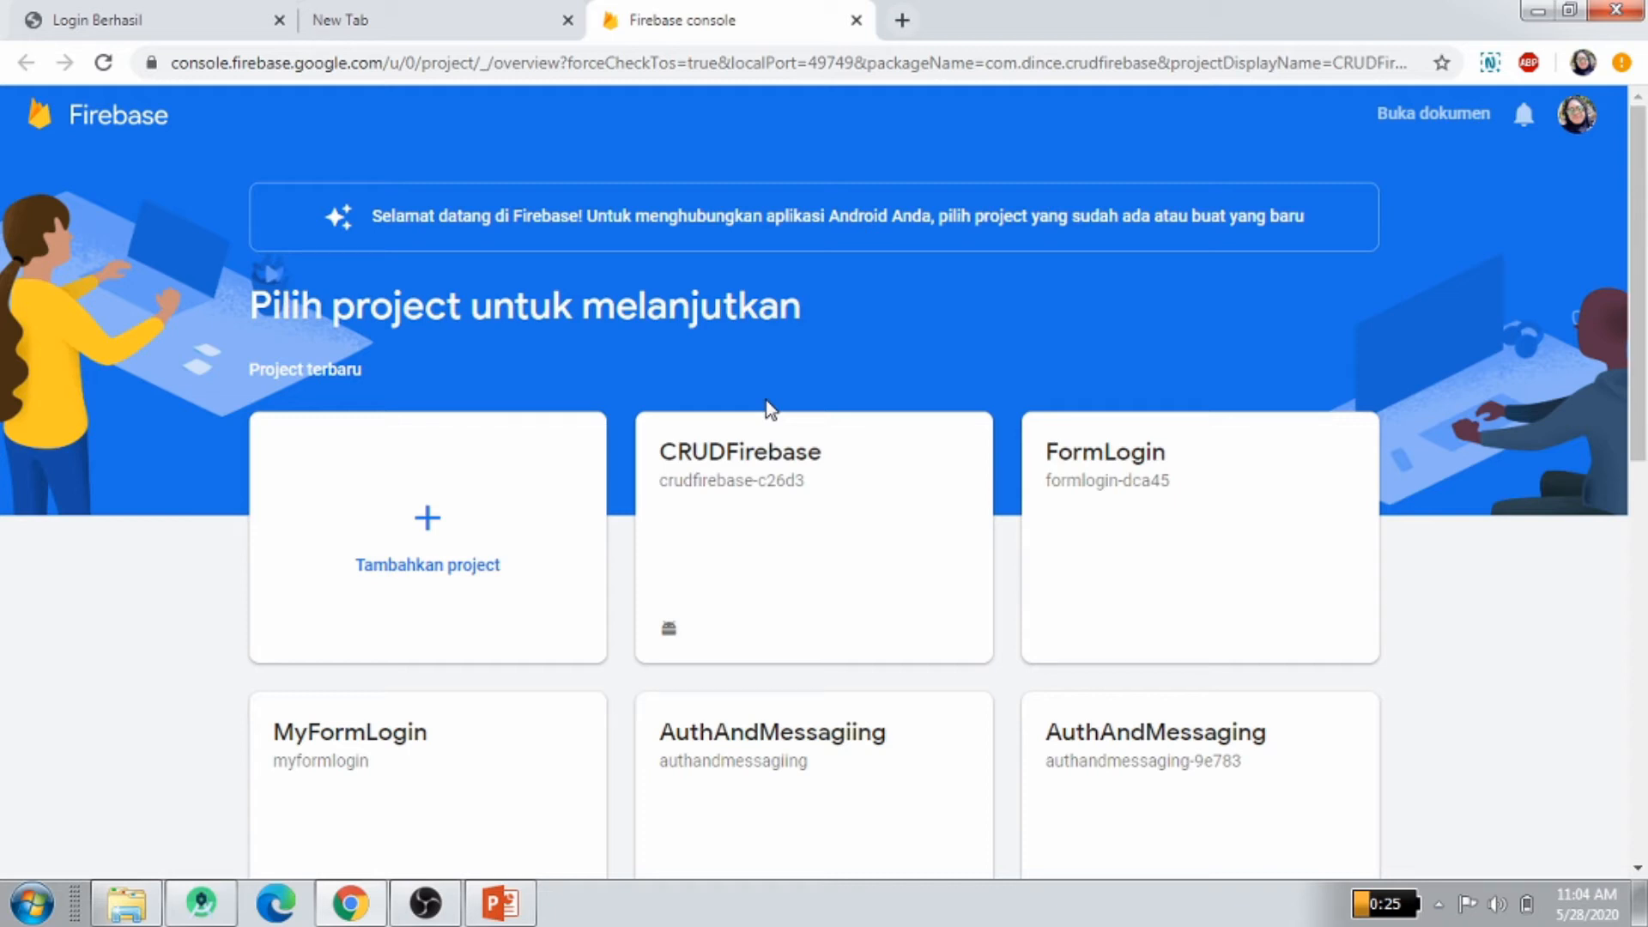
pyautogui.click(788, 511)
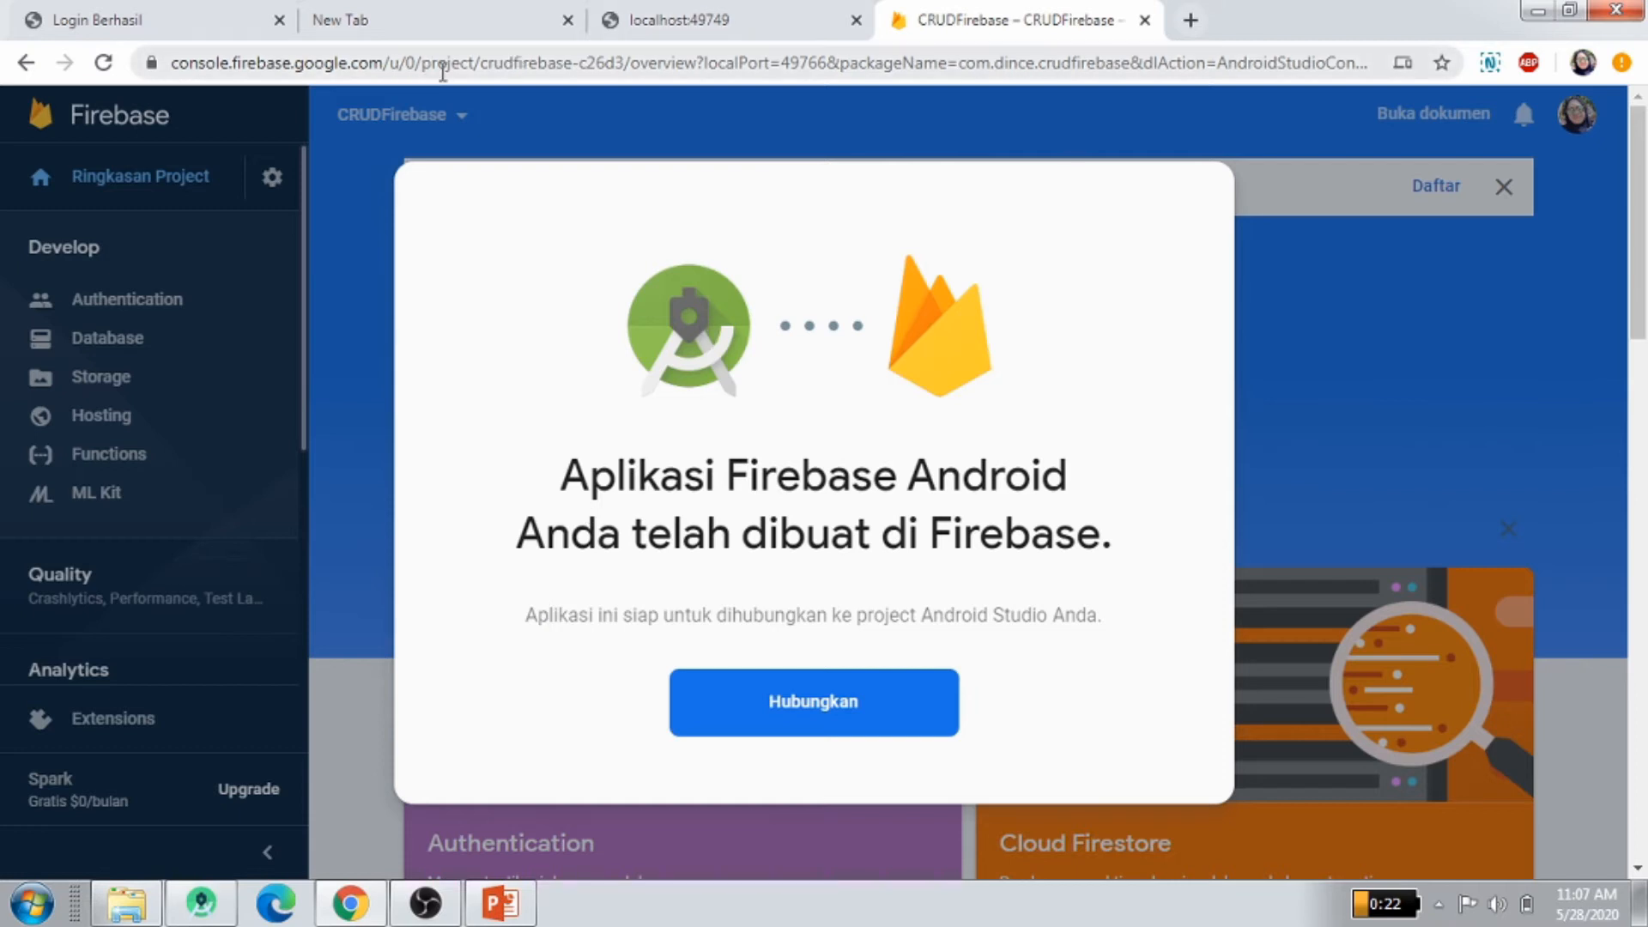
pyautogui.click(435, 67)
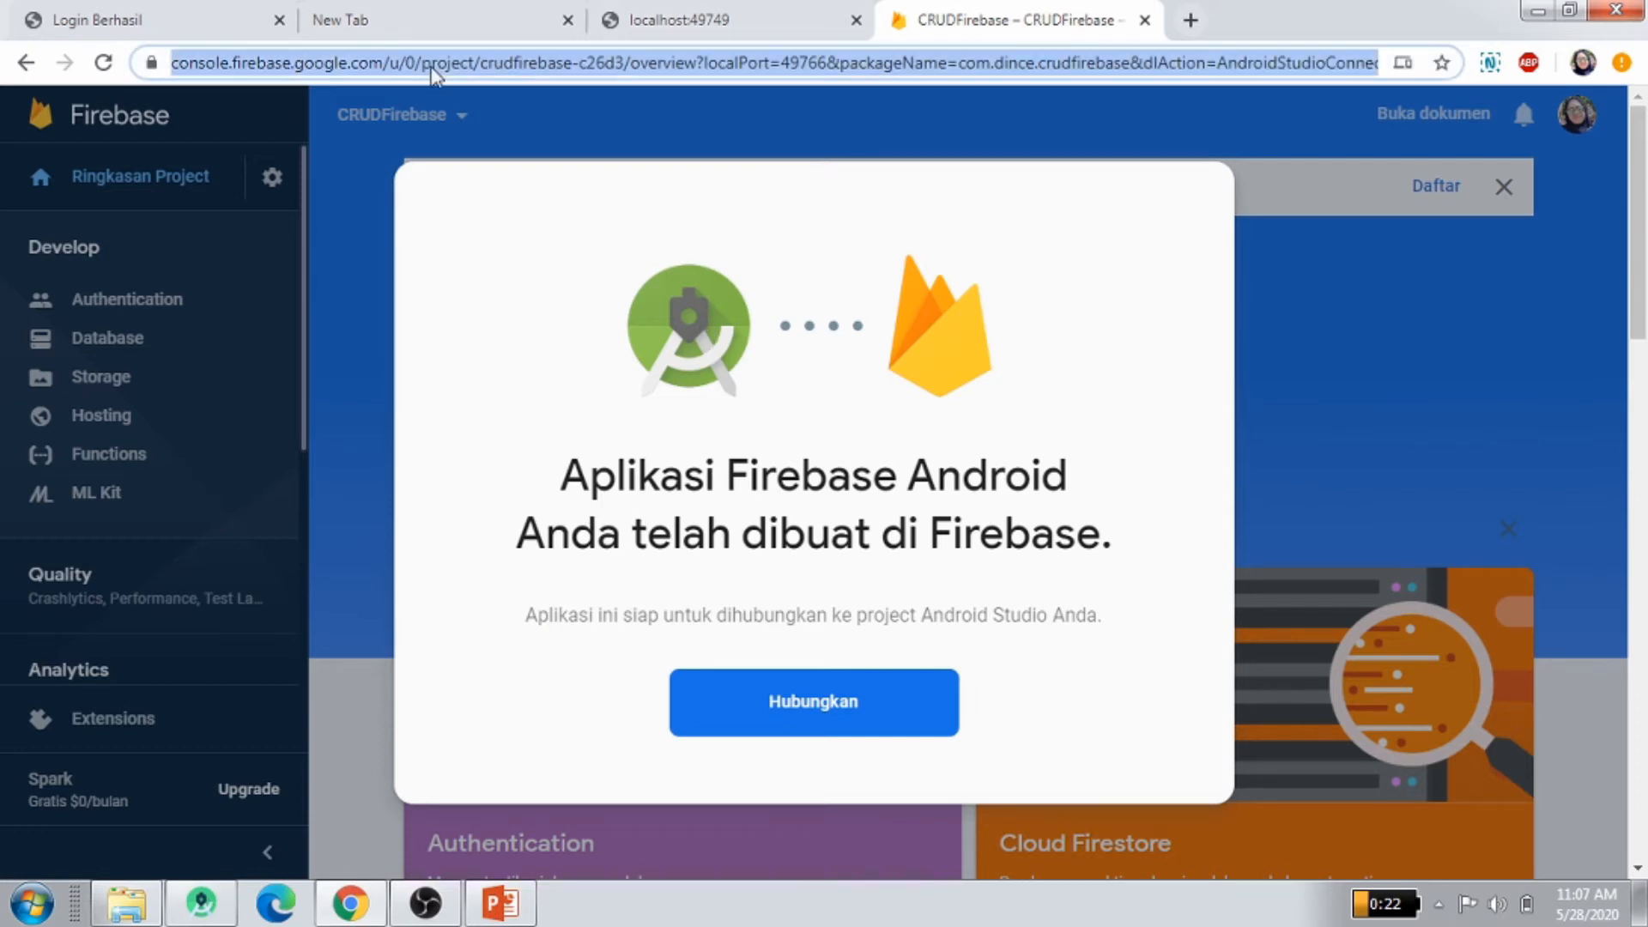
pyautogui.click(491, 66)
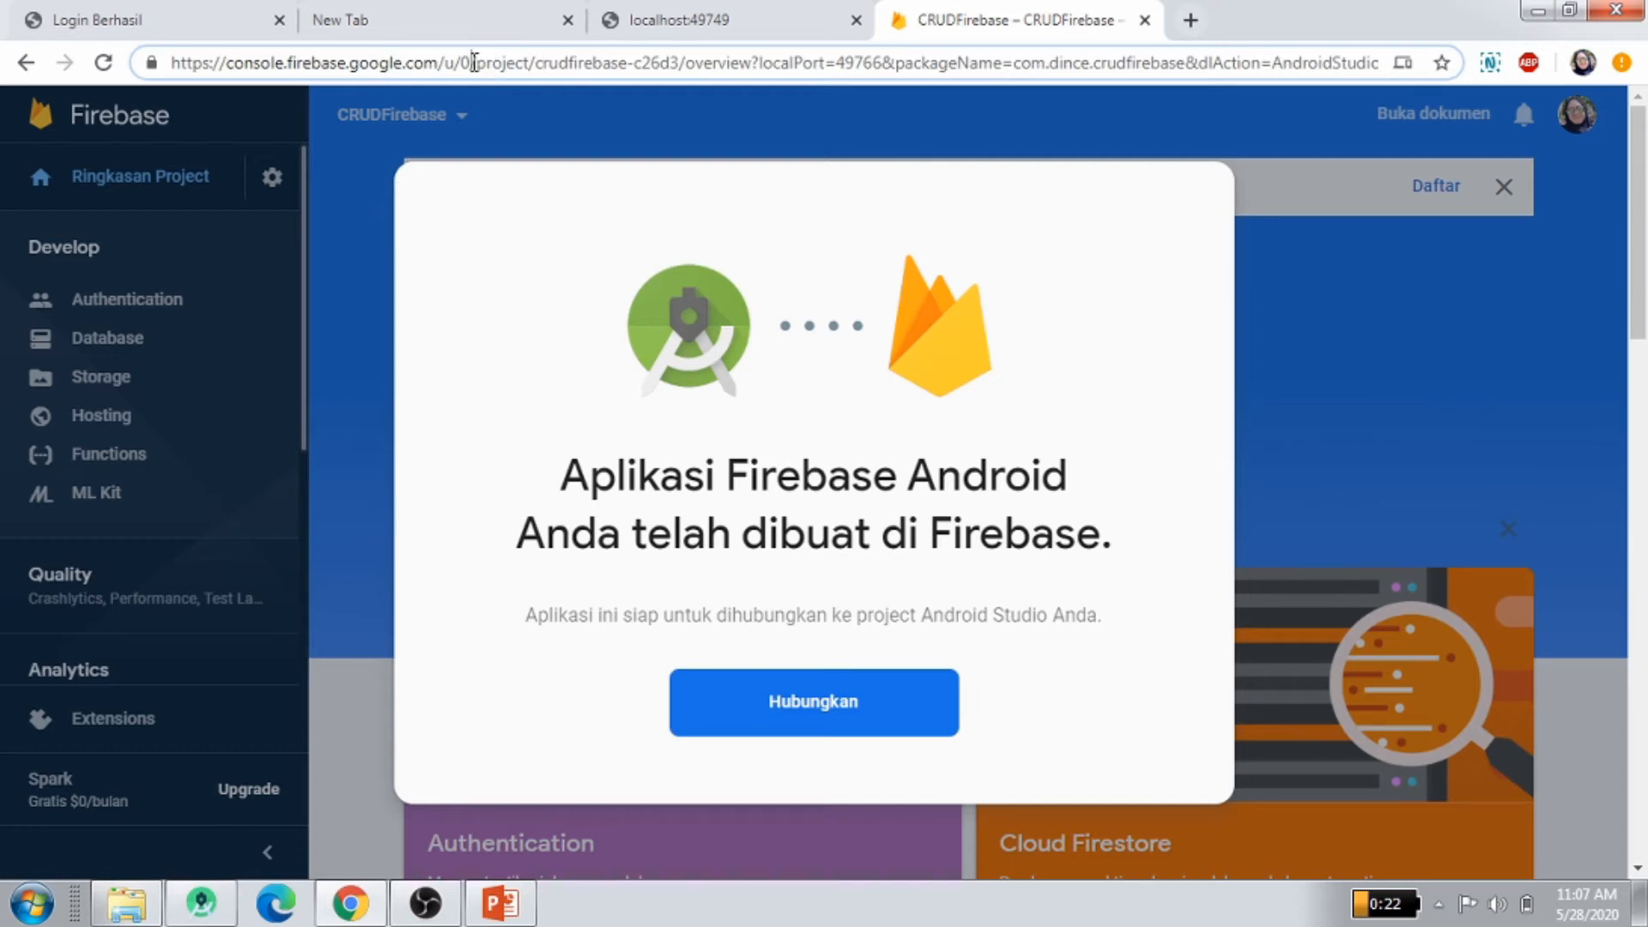
pyautogui.hotkey('shift', 'Right')
pyautogui.hotkey('shift', 'Right')
pyautogui.hotkey('shift', 'Right')
pyautogui.hotkey('shift', 'Right')
pyautogui.hotkey('shift', 'Right')
pyautogui.hotkey('shift', 'Right')
pyautogui.hotkey('shift', 'Right')
pyautogui.hotkey('shift', 'Right')
pyautogui.hotkey('shift', 'Right')
pyautogui.hotkey('shift', 'Right')
pyautogui.hotkey('shift', 'Right')
pyautogui.hotkey('shift', 'Right')
pyautogui.hotkey('shift', 'Right')
pyautogui.hotkey('shift', 'Right')
pyautogui.hotkey('shift', 'Right')
pyautogui.hotkey('shift', 'Right')
pyautogui.hotkey('shift', 'Right')
pyautogui.hotkey('shift', 'Right')
pyautogui.hotkey('shift', 'Right')
pyautogui.hotkey('shift', 'Right')
pyautogui.hotkey('shift', 'Right')
pyautogui.hotkey('shift', 'Right')
pyautogui.hotkey('shift', 'Right')
pyautogui.hotkey('shift', 'Right')
pyautogui.hotkey('shift', 'Right')
pyautogui.hotkey('shift', 'Right')
pyautogui.hotkey('shift', 'Right')
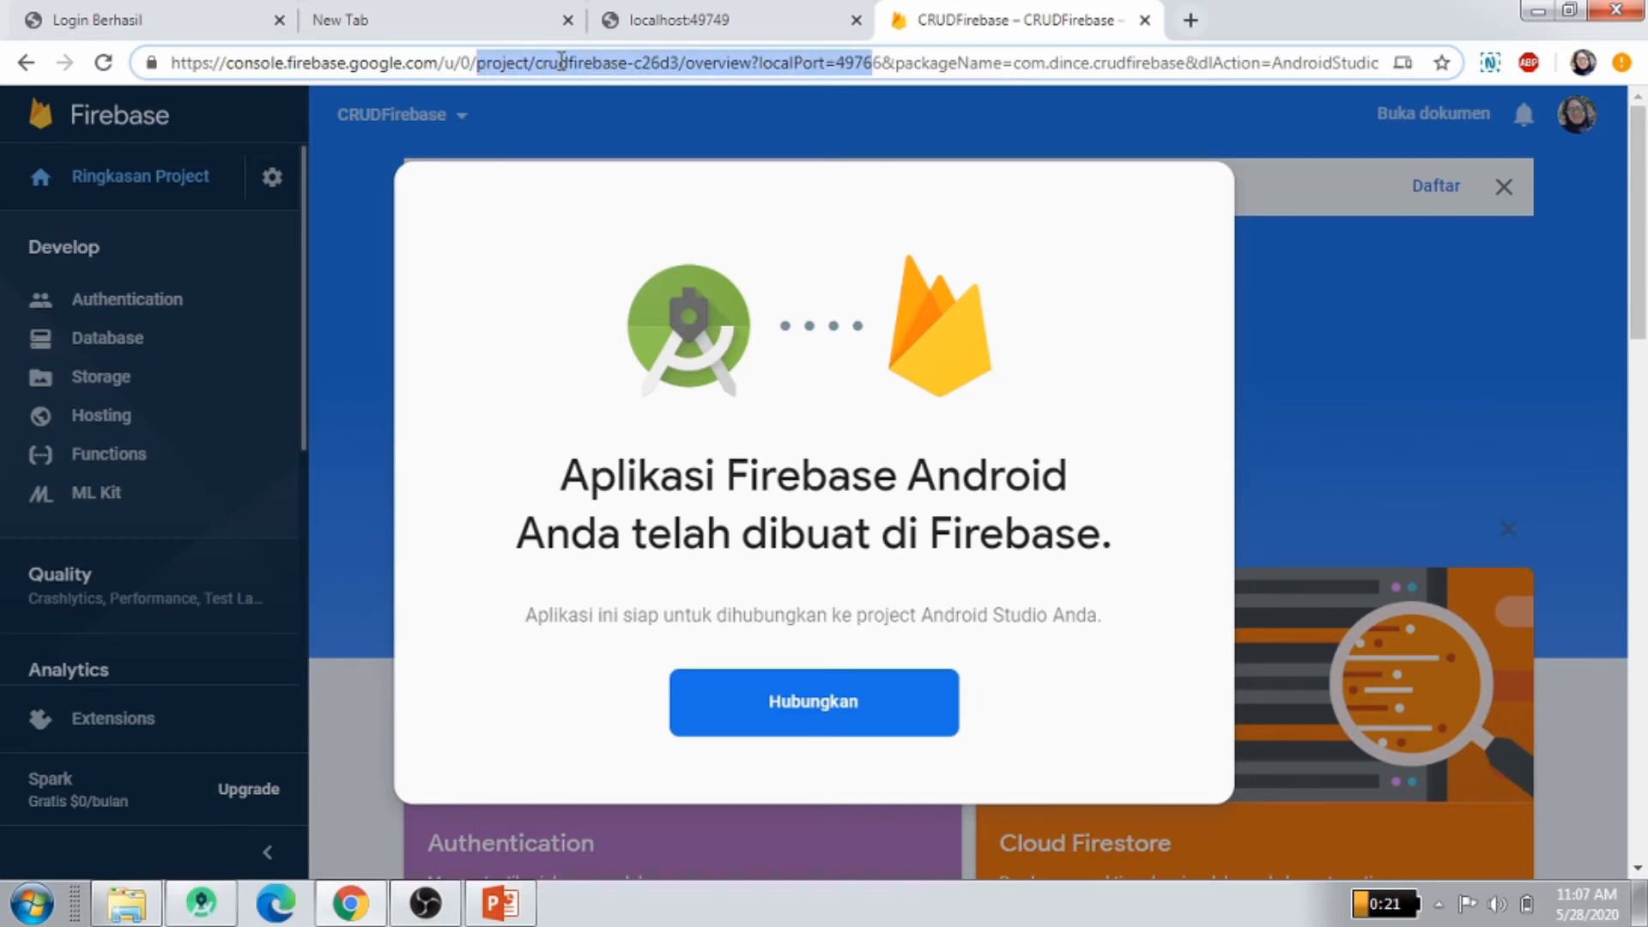
pyautogui.hotkey('shift', 'Right')
pyautogui.hotkey('shift', 'Right')
pyautogui.hotkey('shift', 'Right')
pyautogui.hotkey('shift', 'Right')
pyautogui.hotkey('shift', 'Right')
pyautogui.hotkey('shift', 'Right')
pyautogui.hotkey('shift', 'Right')
pyautogui.hotkey('shift', 'Right')
pyautogui.hotkey('shift', 'Right')
pyautogui.hotkey('shift', 'Right')
pyautogui.hotkey('shift', 'Right')
pyautogui.hotkey('shift', 'Right')
pyautogui.hotkey('shift', 'Right')
pyautogui.hotkey('shift', 'Right')
pyautogui.hotkey('shift', 'Right')
pyautogui.hotkey('shift', 'Right')
pyautogui.hotkey('shift', 'Right')
pyautogui.hotkey('shift', 'Right')
pyautogui.hotkey('shift', 'Right')
pyautogui.hotkey('shift', 'Right')
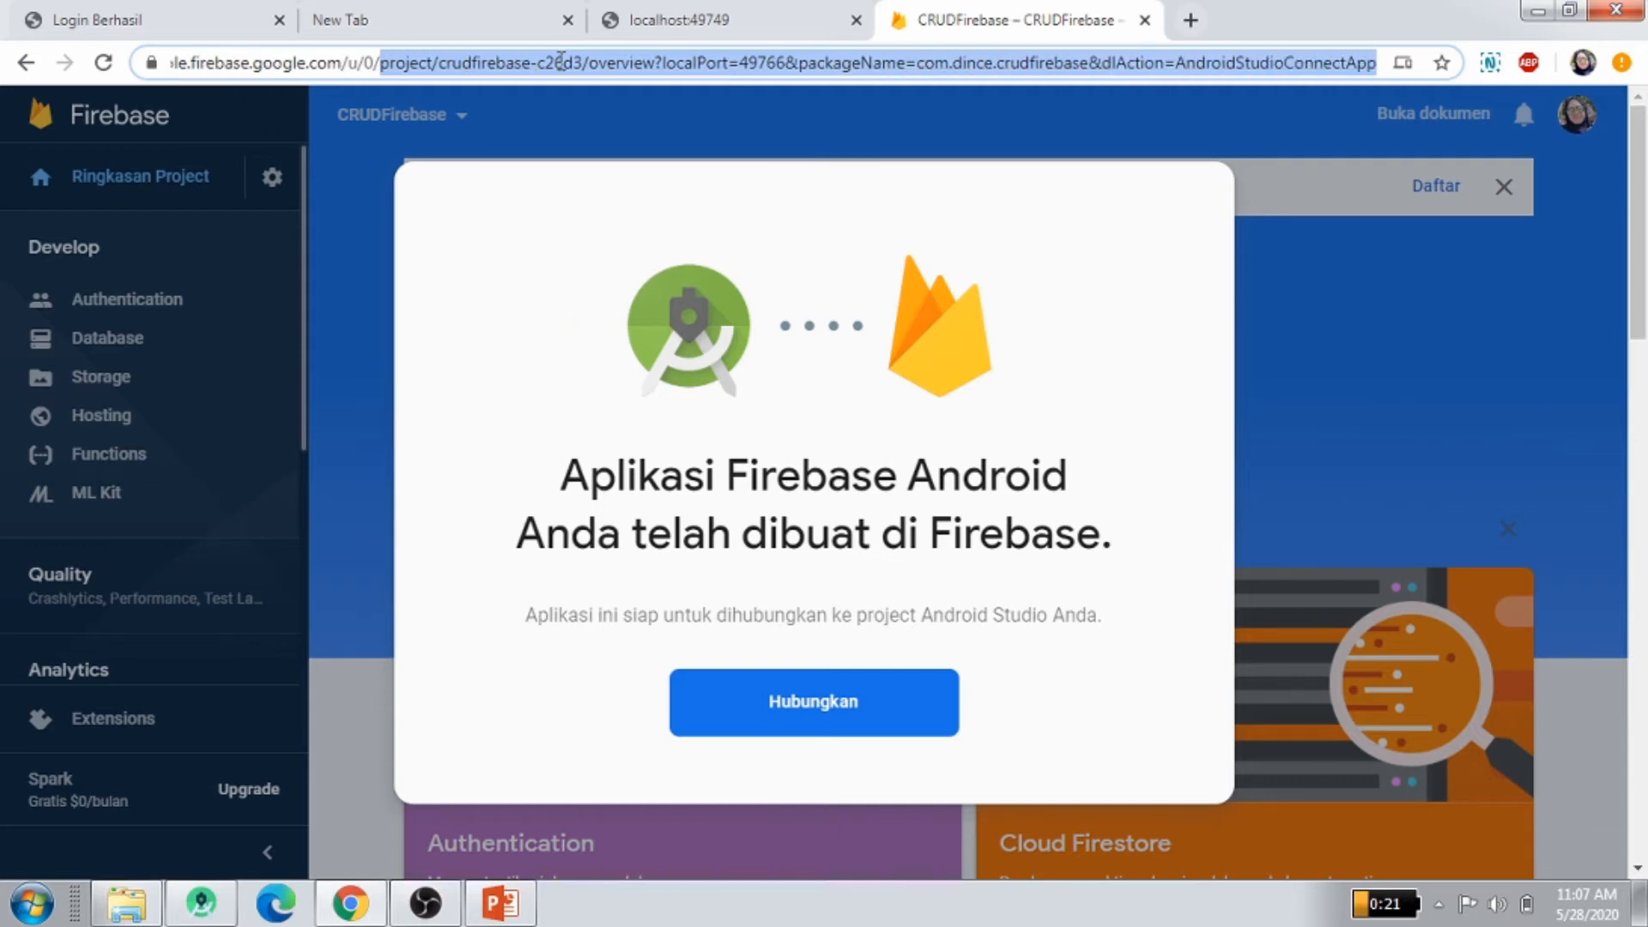
pyautogui.press('BackSpace')
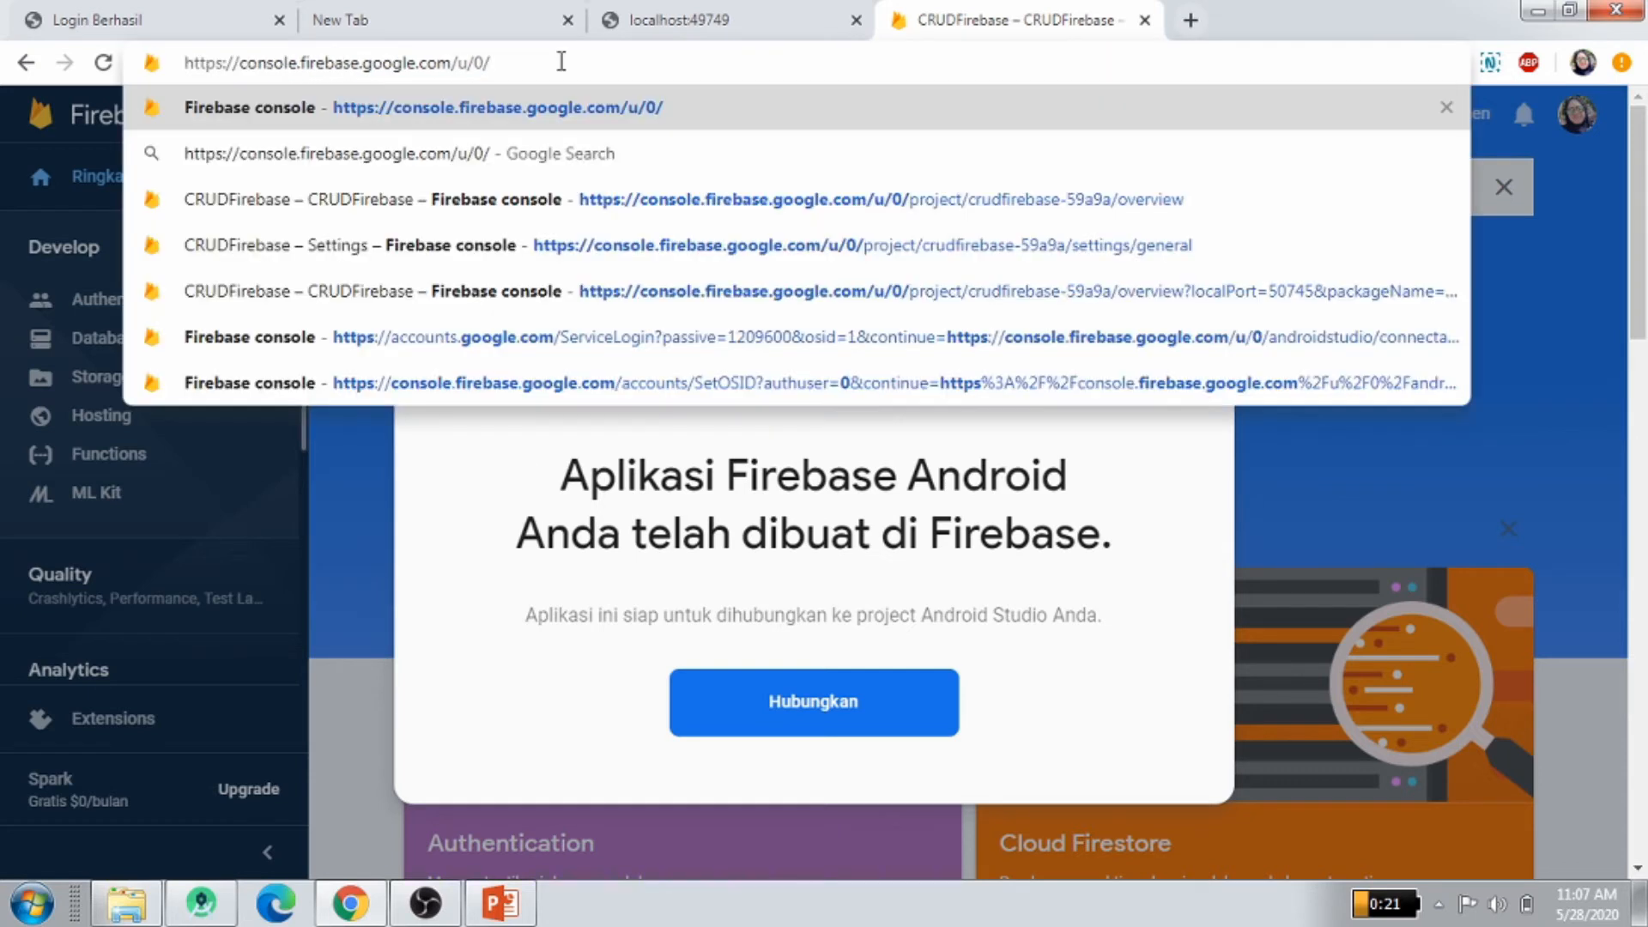
pyautogui.press('Return')
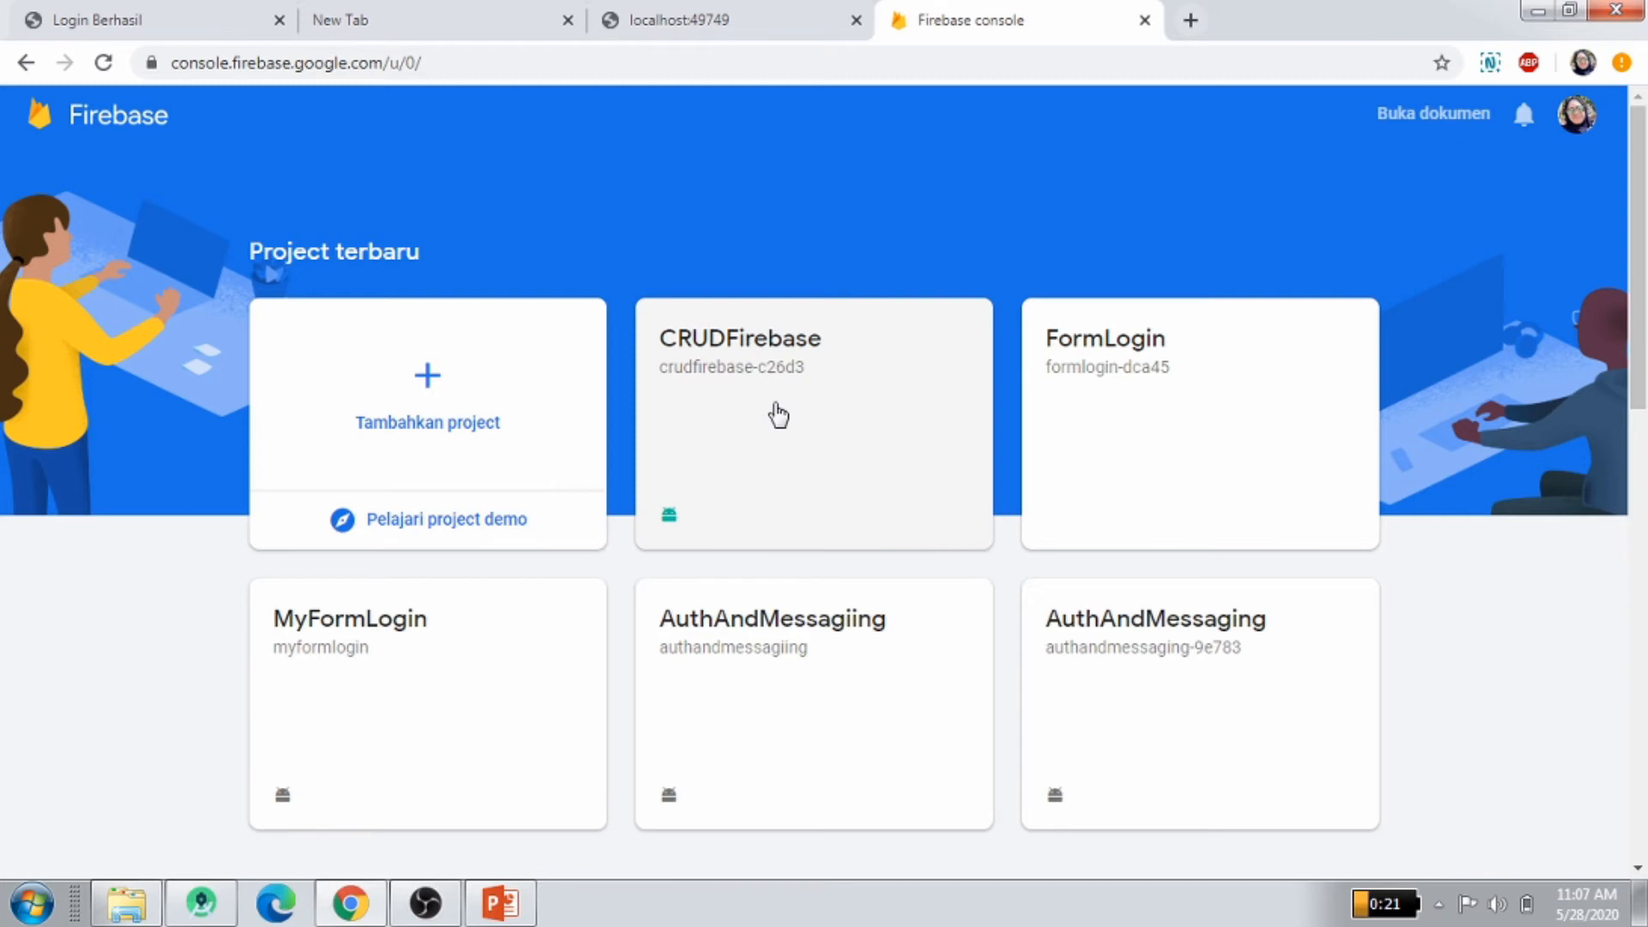
pyautogui.click(779, 416)
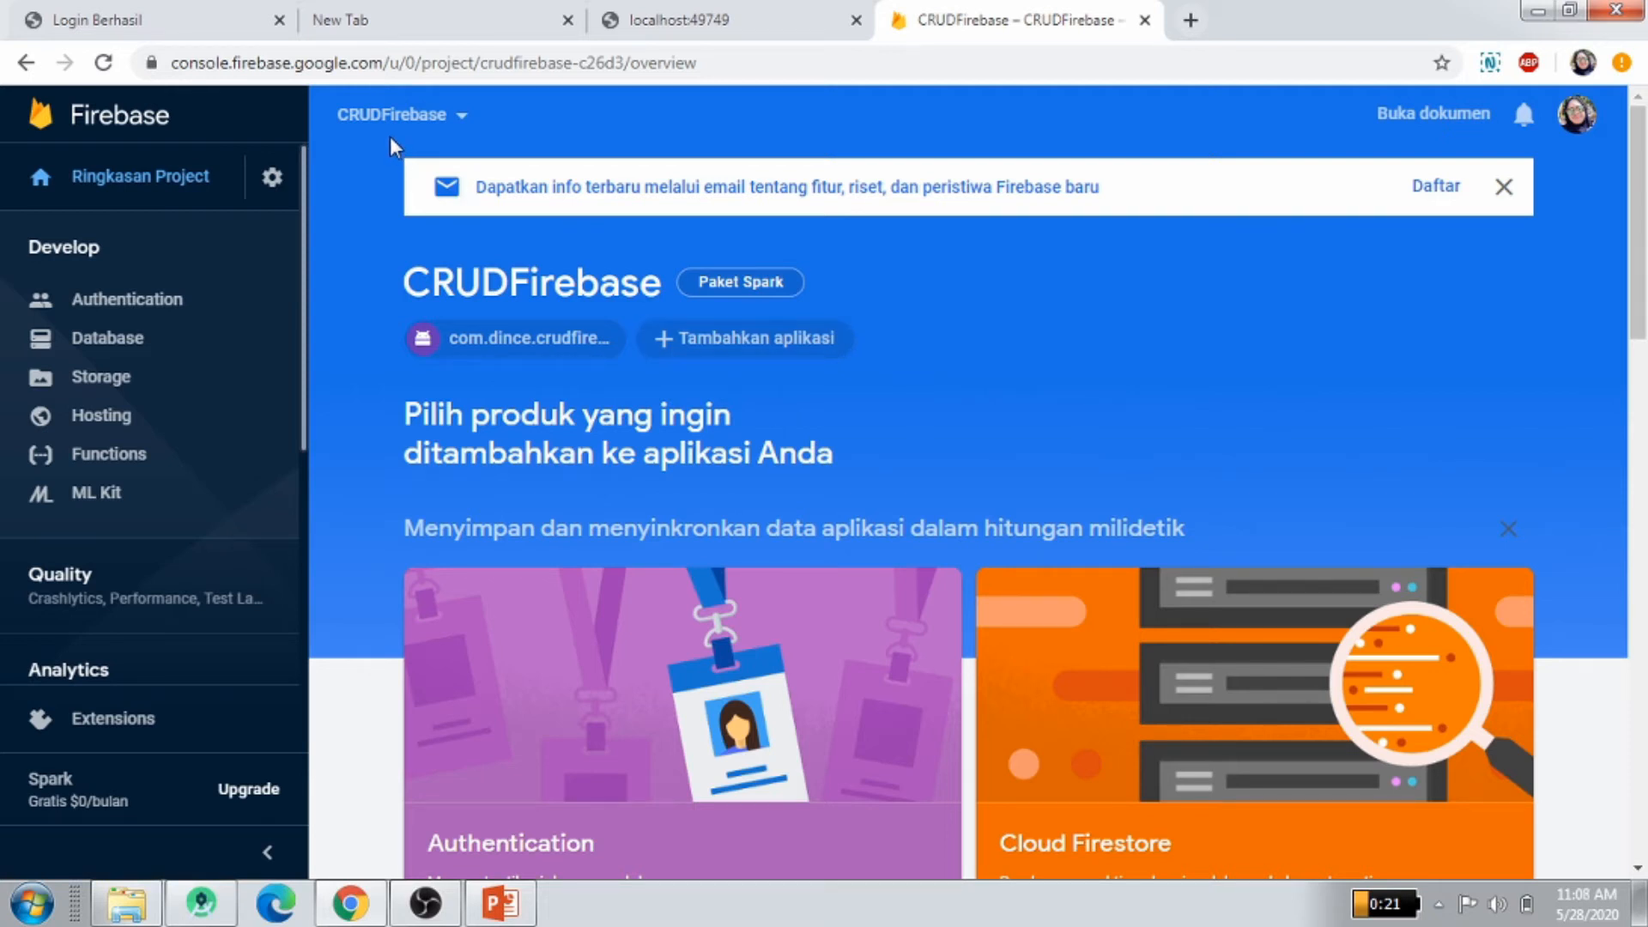
# Set up Authentication's sign-in methods and try to enable and save the Google provider without a support email
pyautogui.click(122, 301)
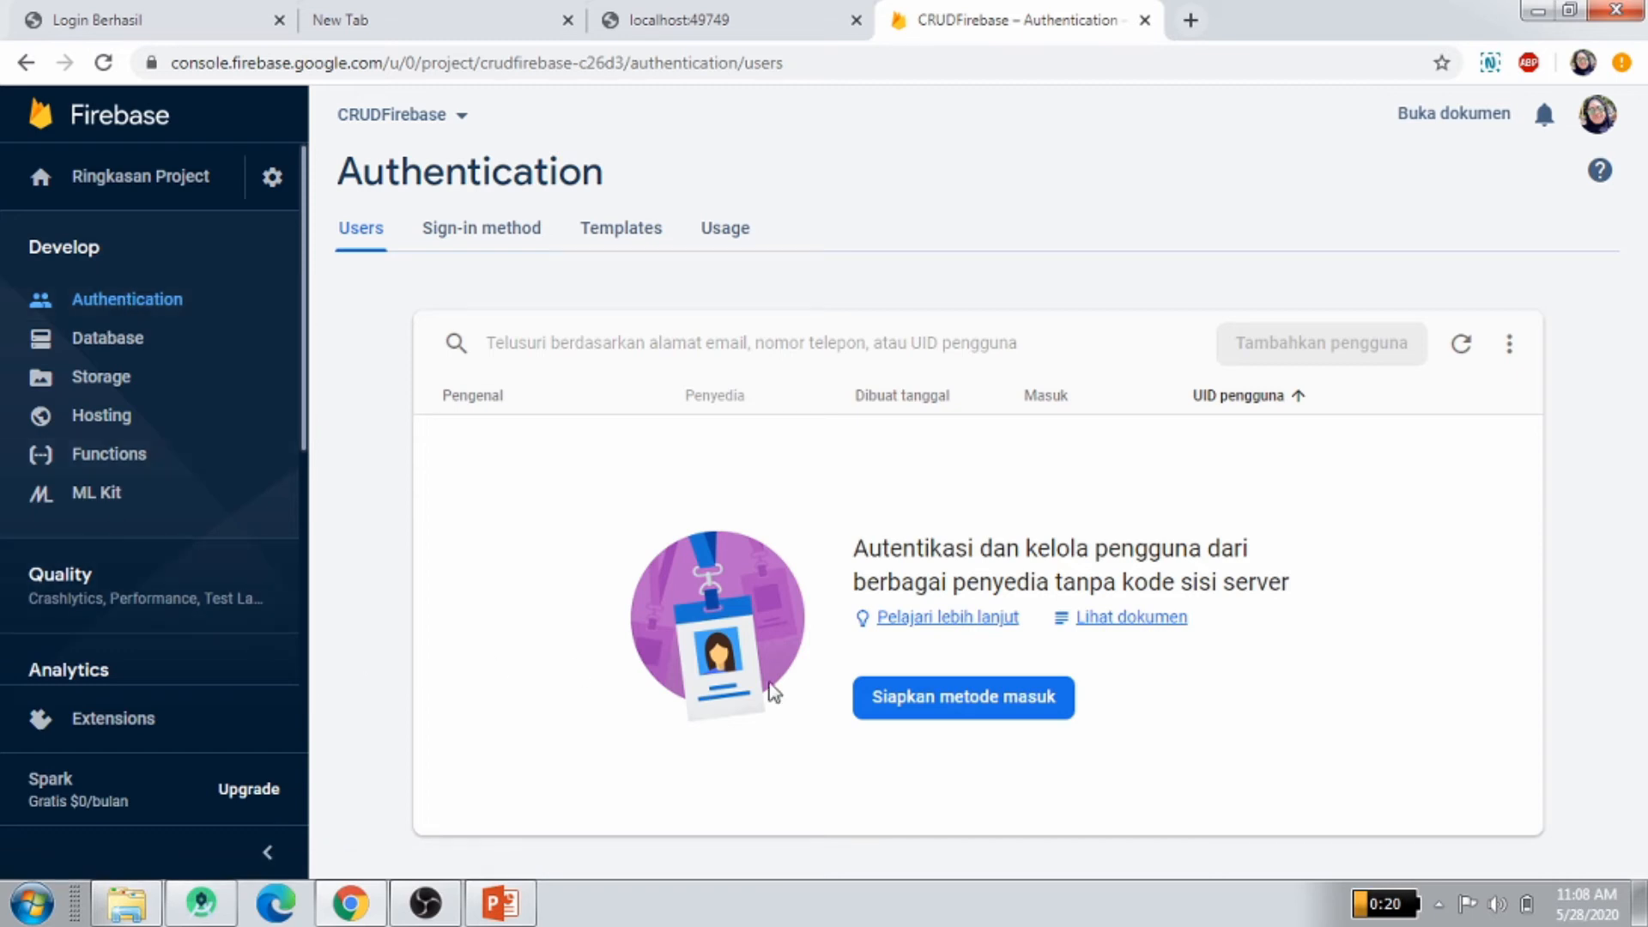
pyautogui.click(951, 709)
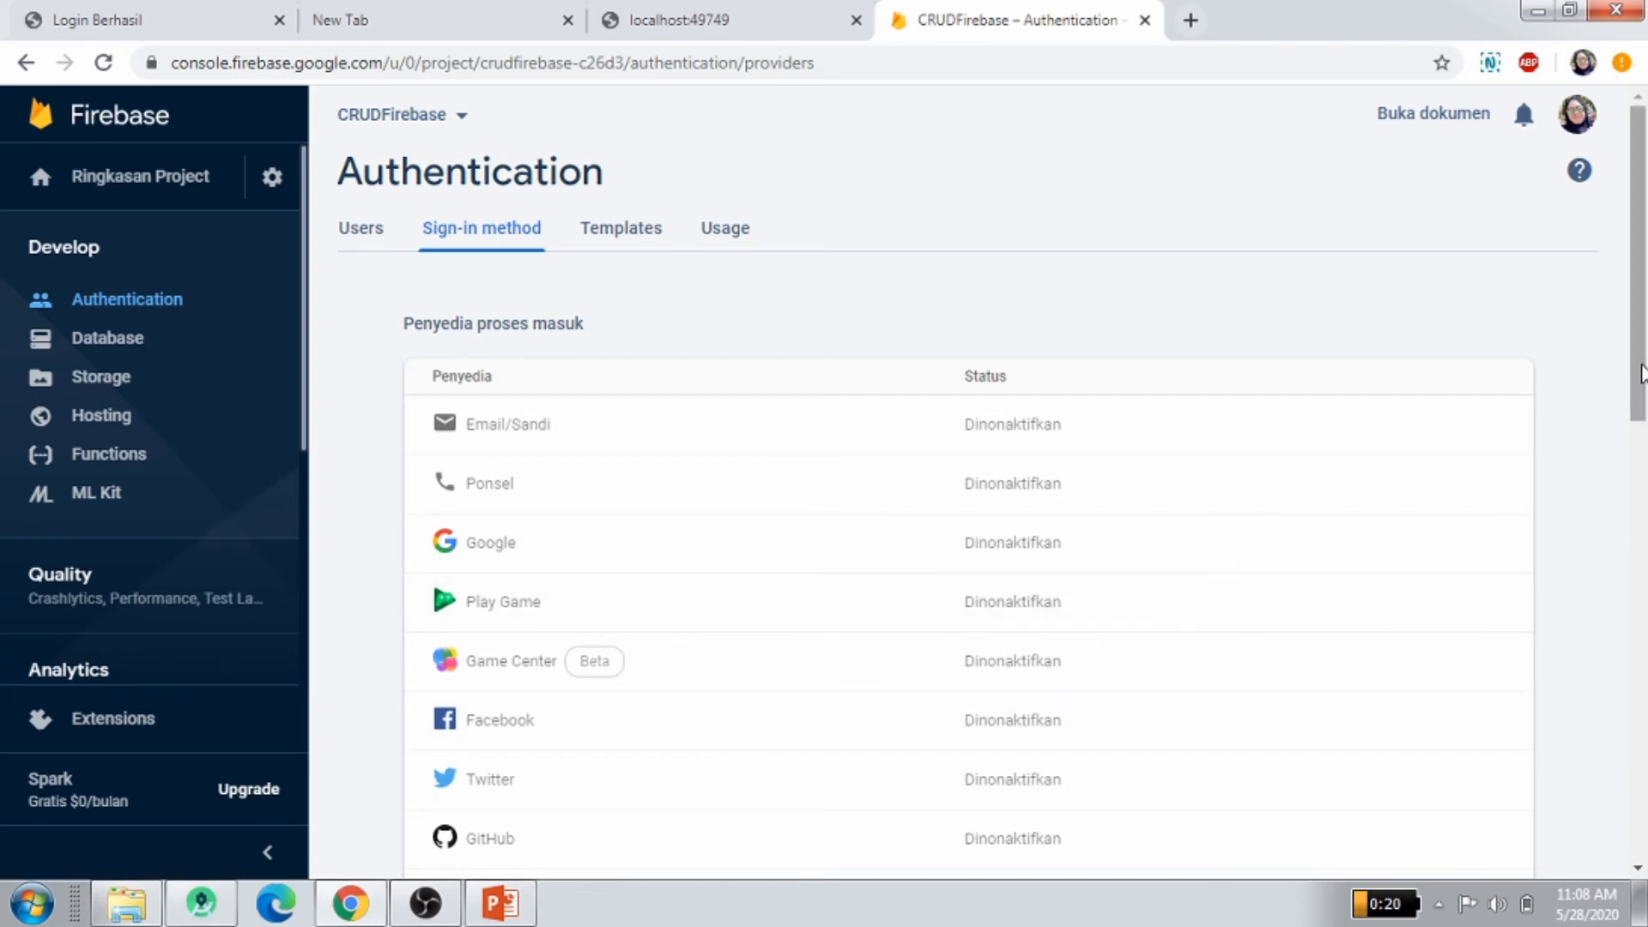
pyautogui.moveTo(1641, 375)
pyautogui.mouseDown()
pyautogui.moveTo(1645, 490)
pyautogui.moveTo(1641, 412)
pyautogui.mouseUp()
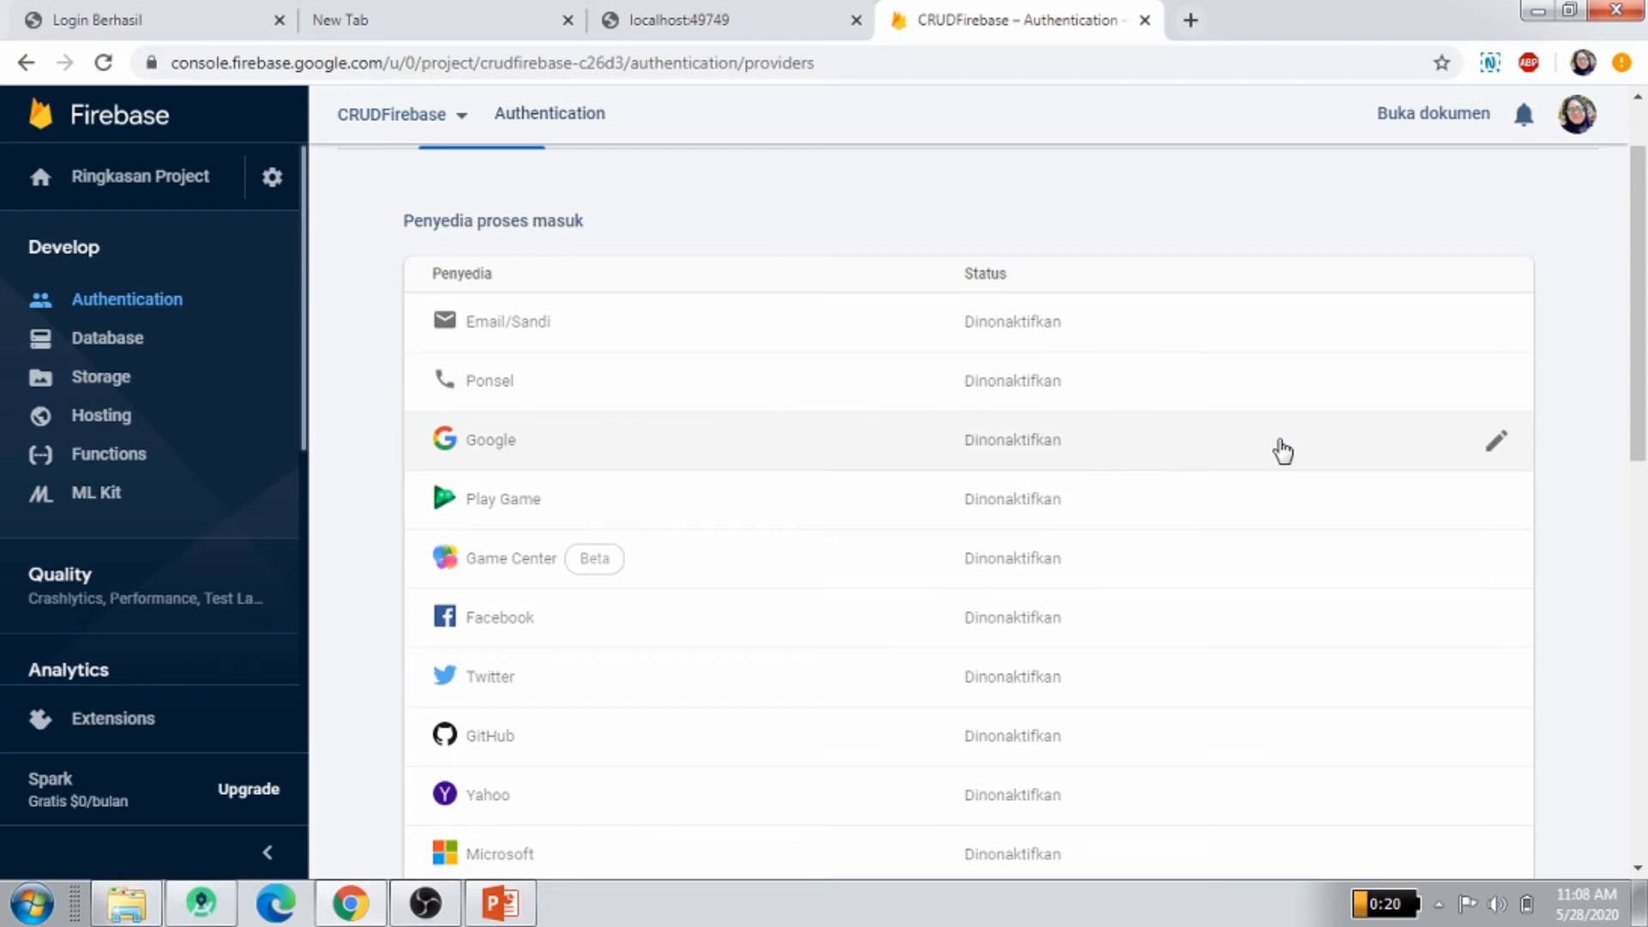
pyautogui.click(1499, 446)
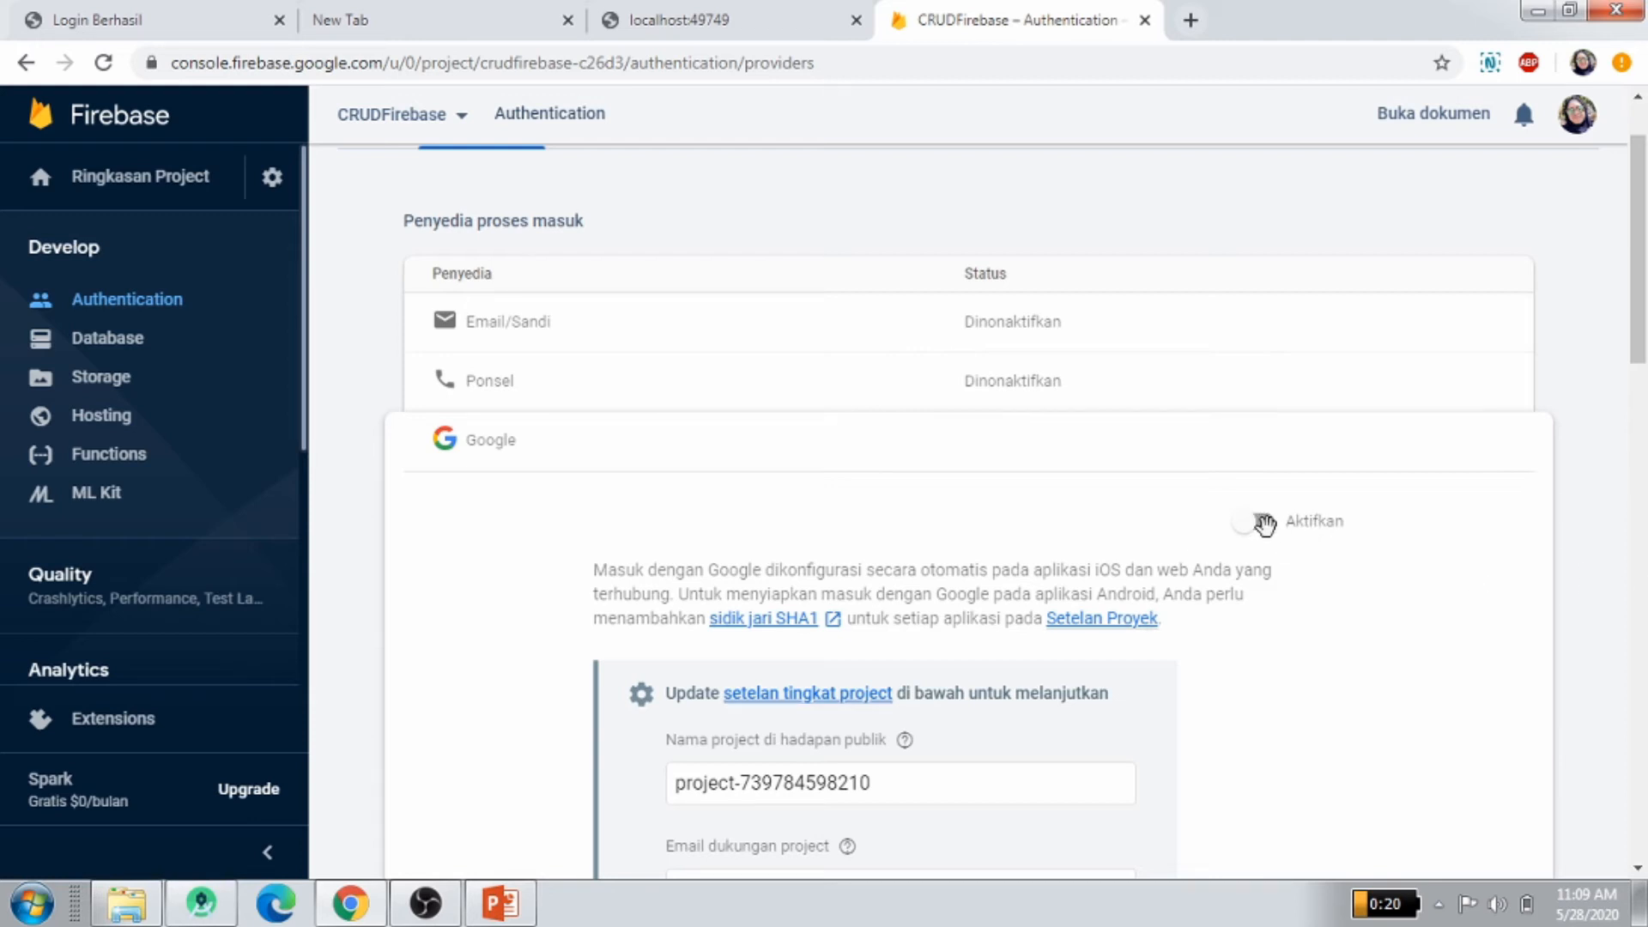
pyautogui.click(1264, 523)
pyautogui.moveTo(1639, 356); pyautogui.dragTo(1641, 473)
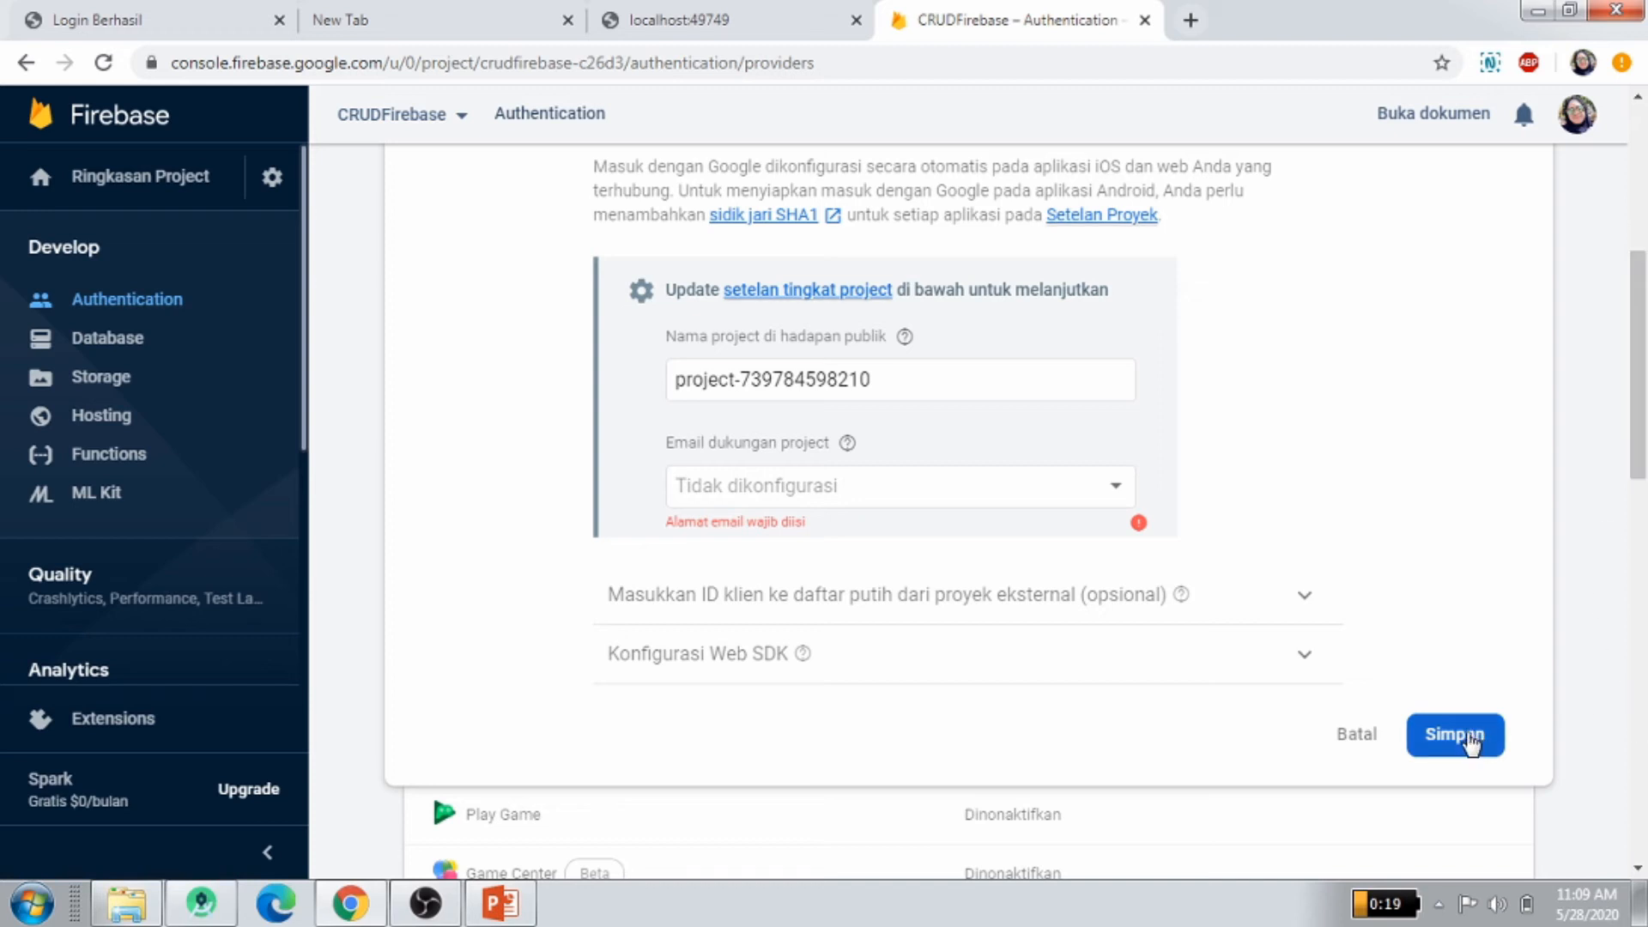
pyautogui.click(1472, 743)
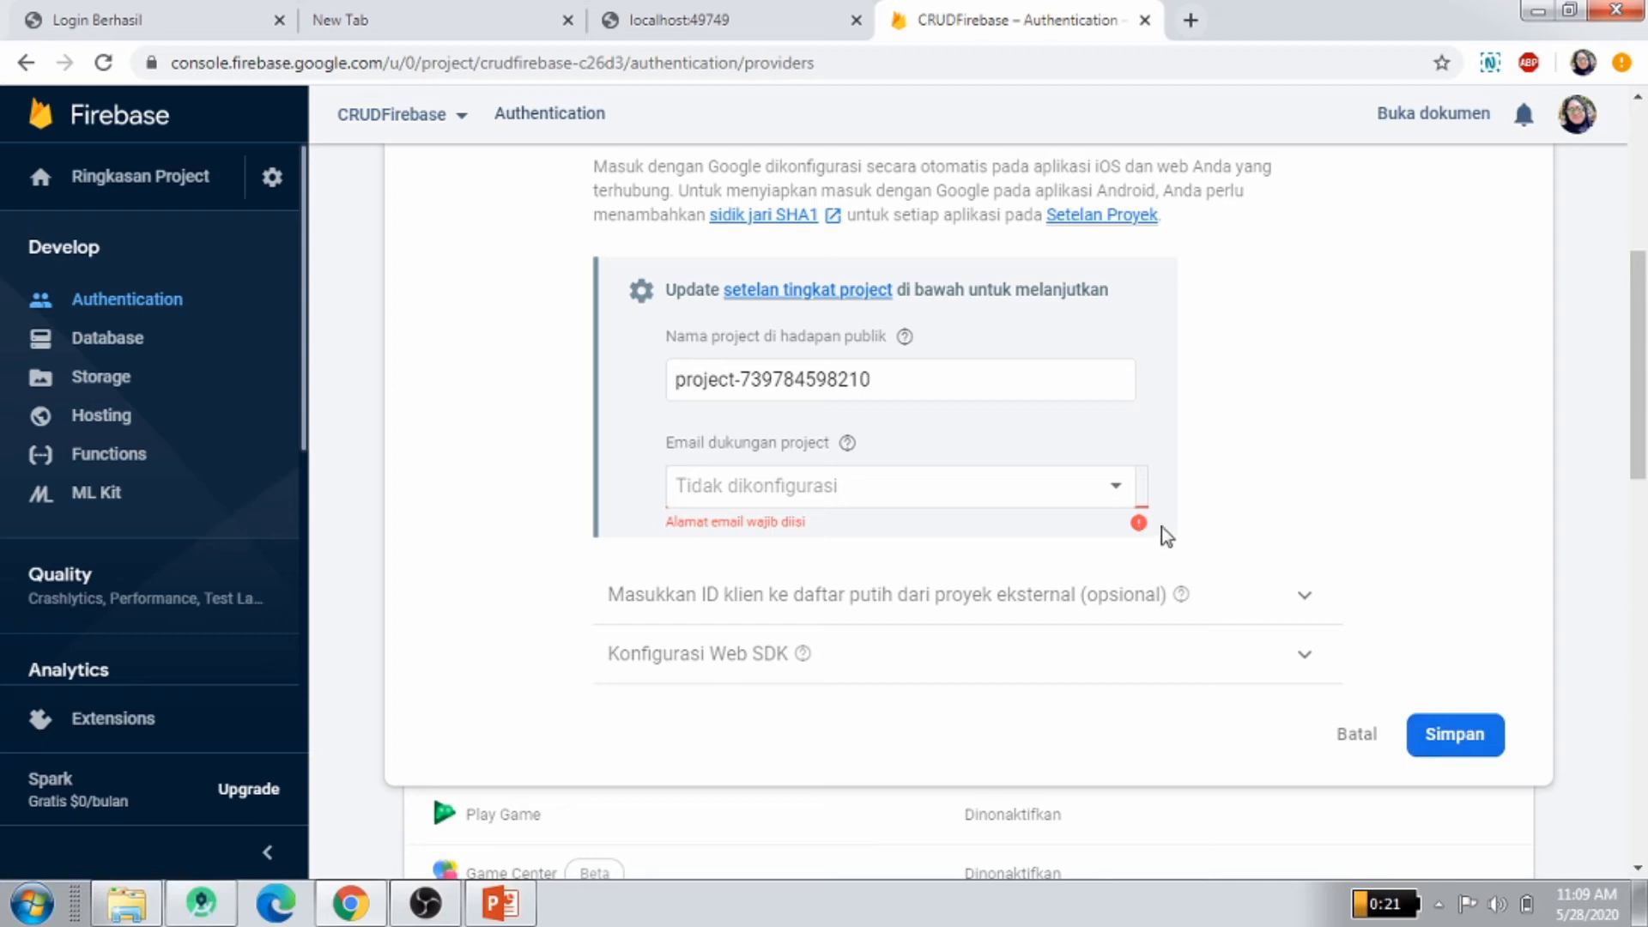
# Switch to Android Studio, cancel the running web connect flow and keep the Firebase Assistant open
pyautogui.click(209, 904)
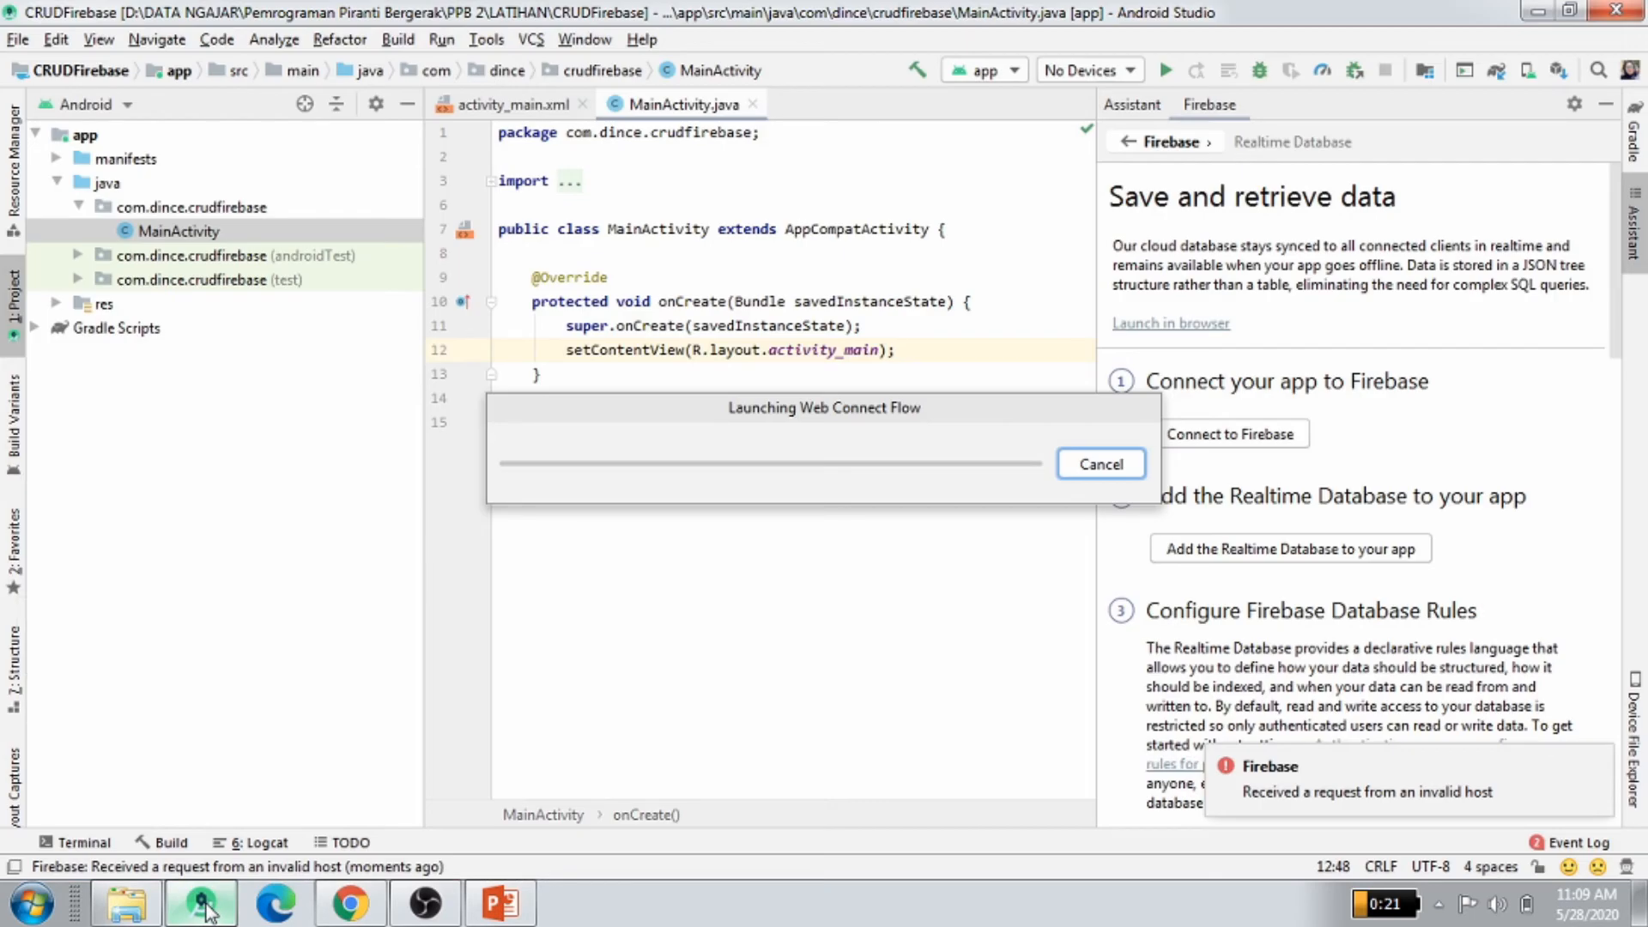
pyautogui.click(1101, 463)
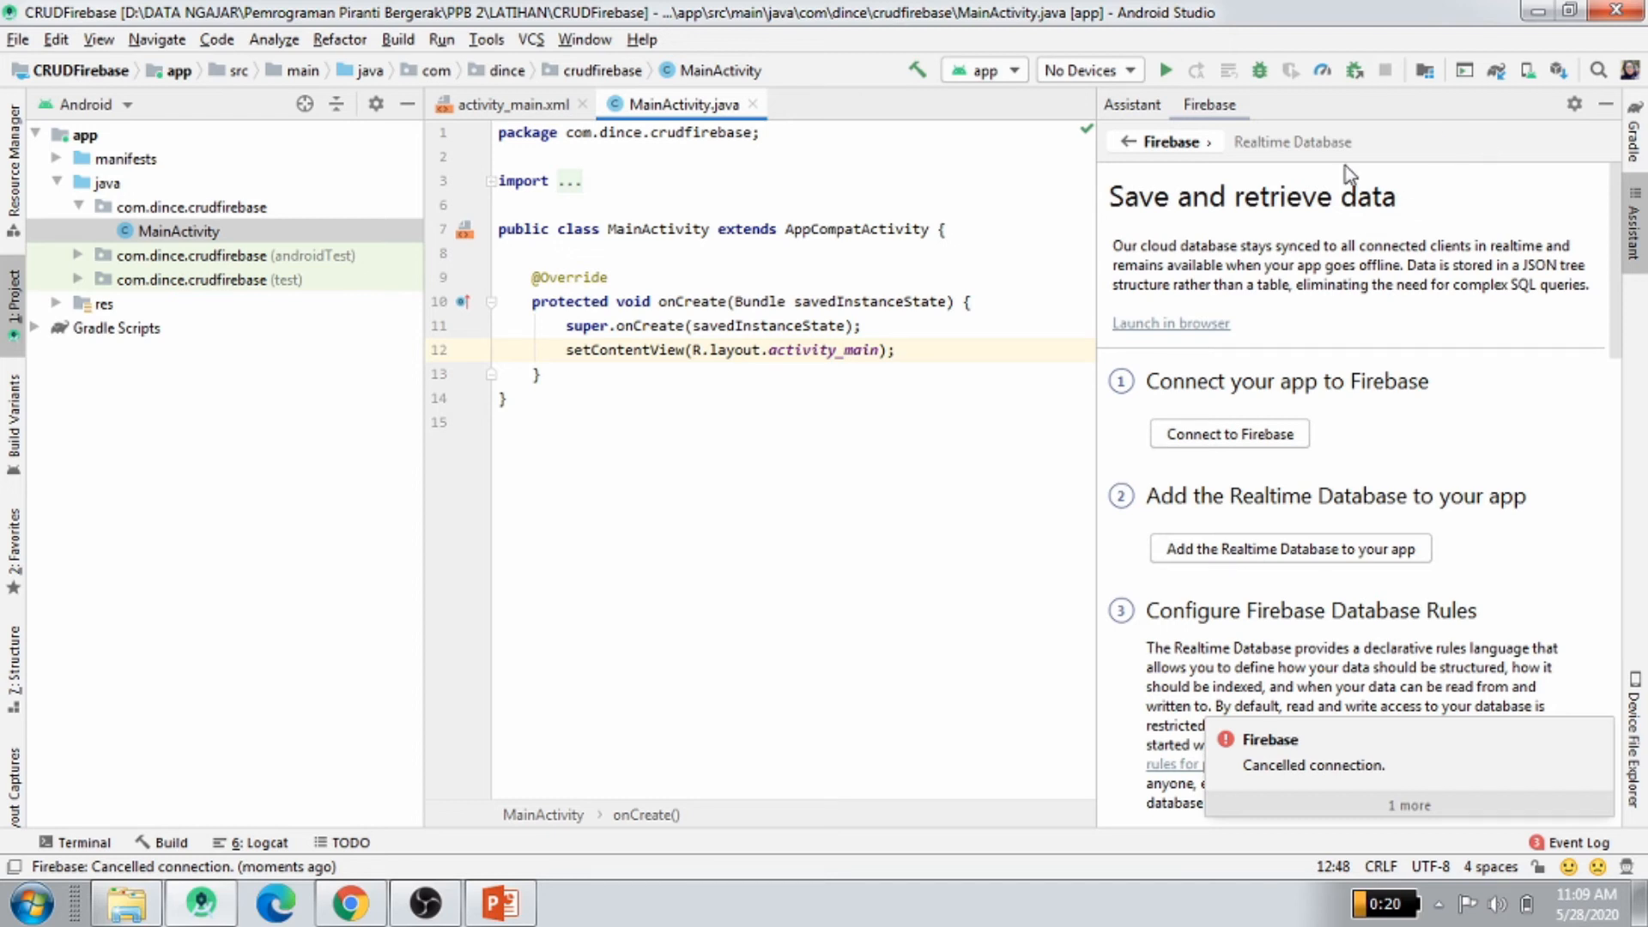
pyautogui.click(1137, 108)
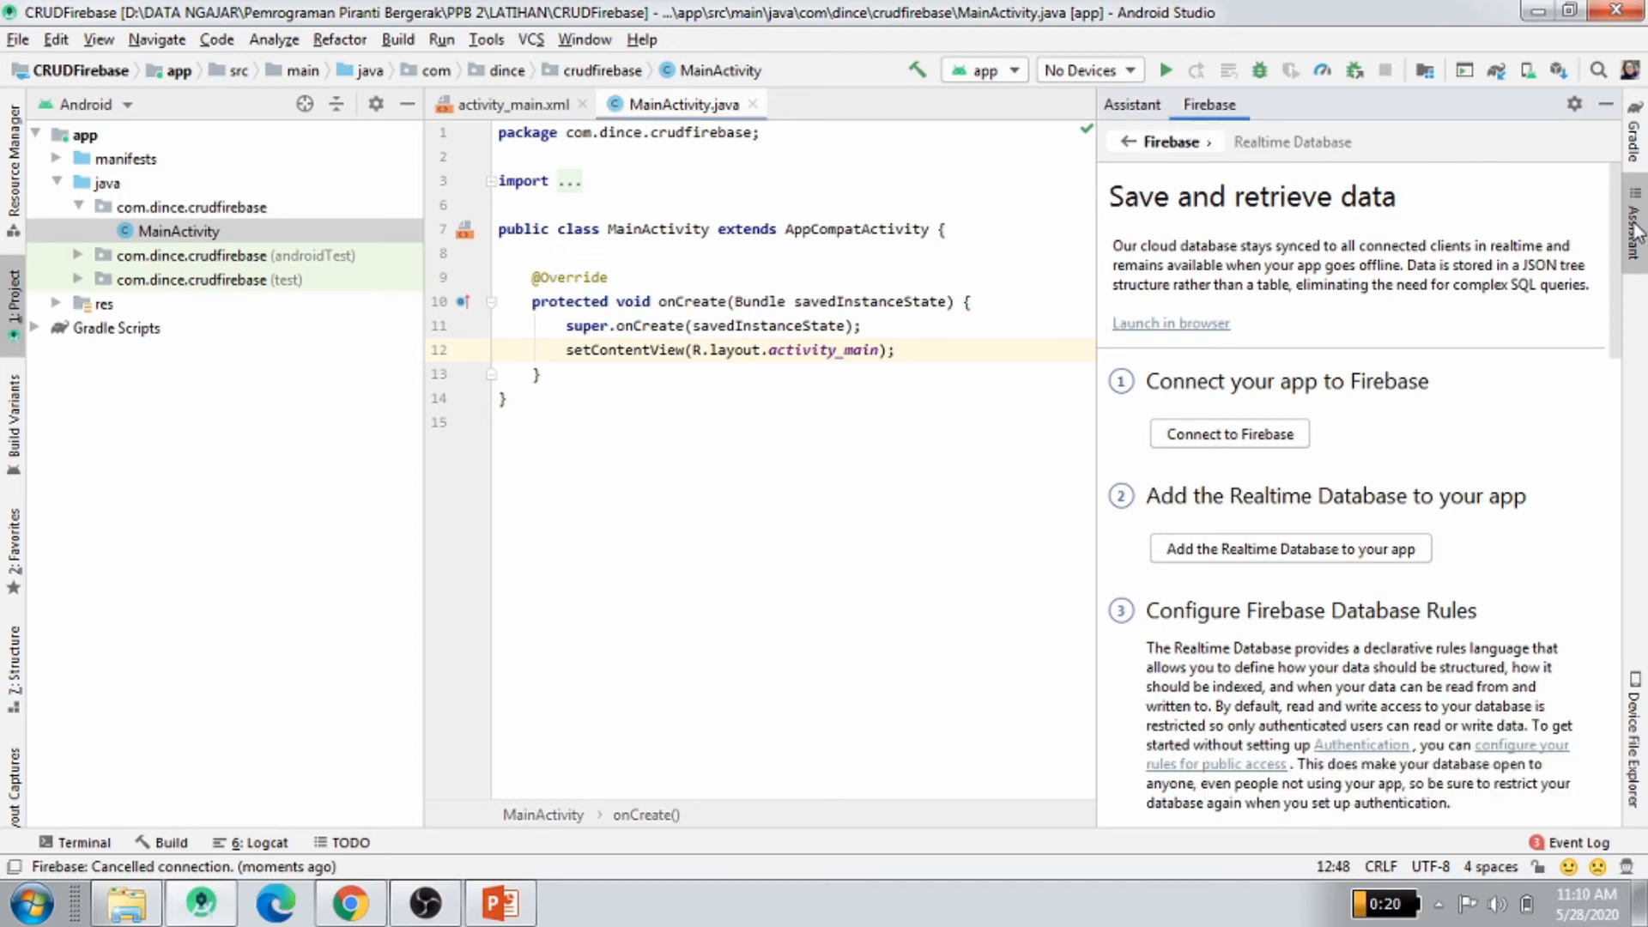
pyautogui.click(1635, 230)
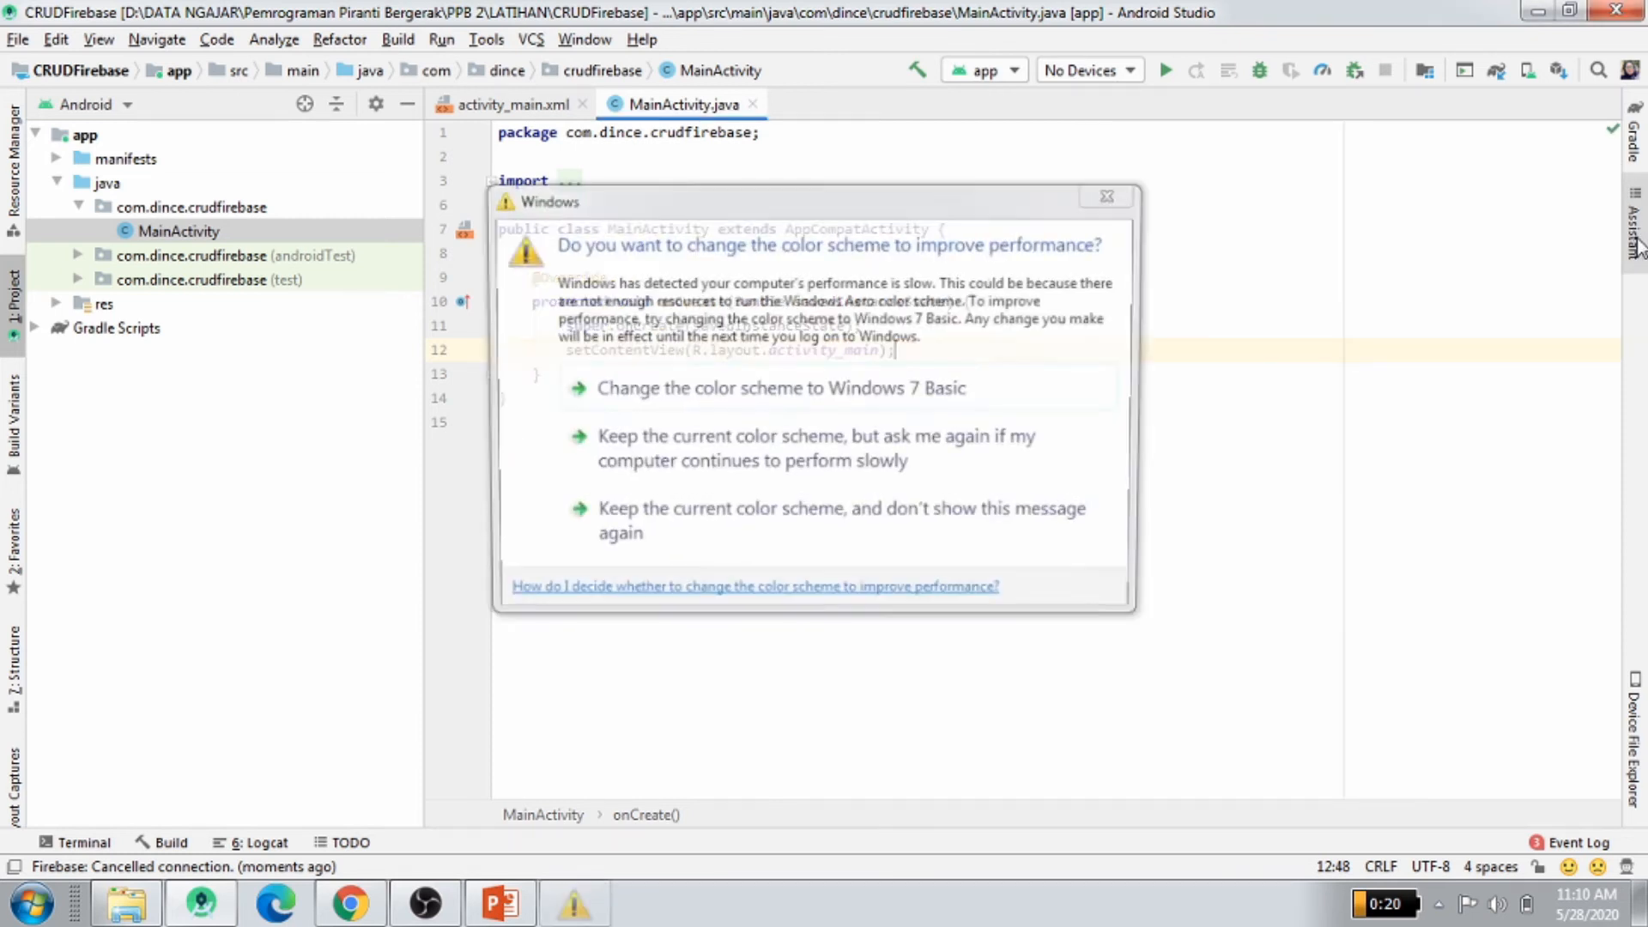
pyautogui.click(1635, 236)
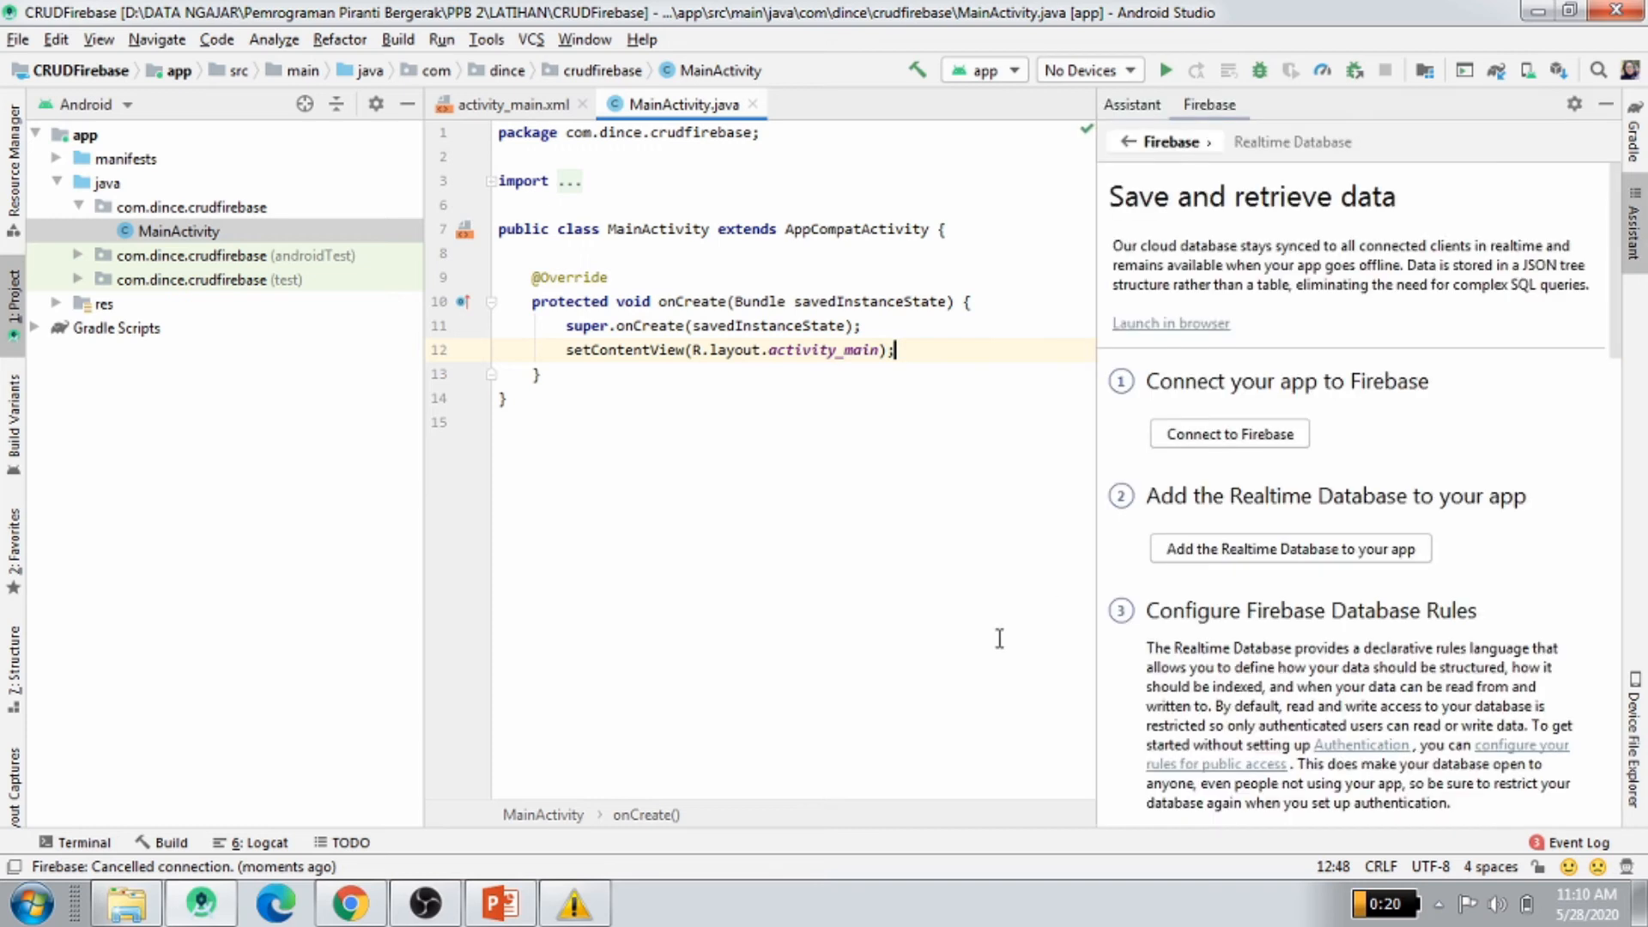
# Run the signingReport task from CRUDFirebase's android Gradle tasks
pyautogui.click(1635, 142)
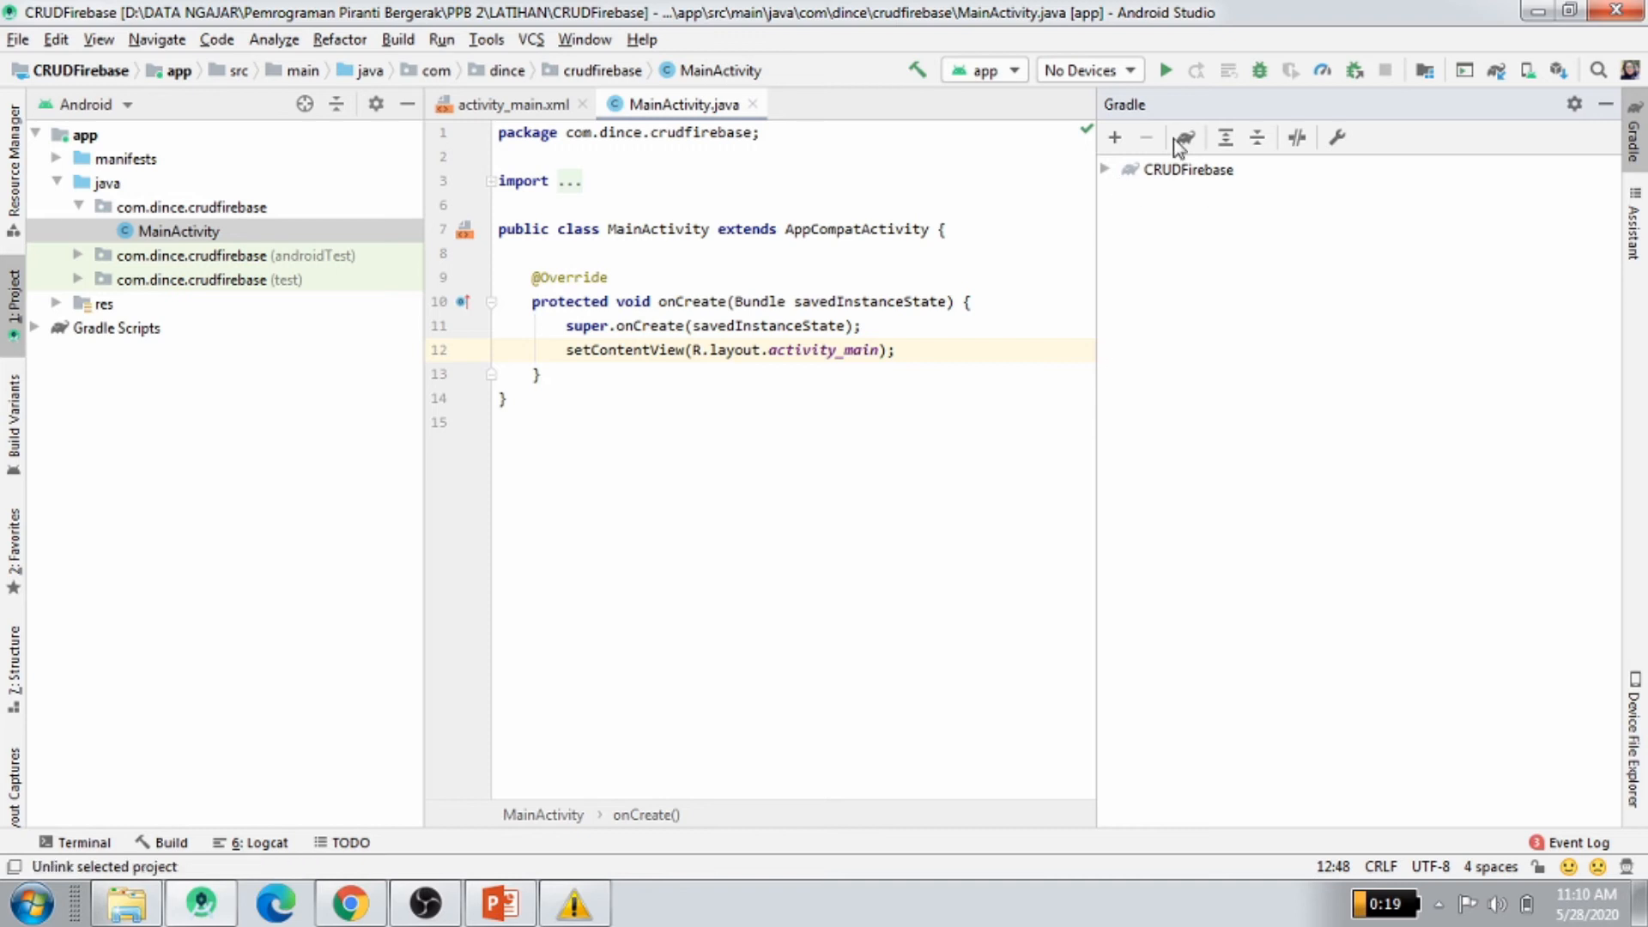
pyautogui.click(1105, 170)
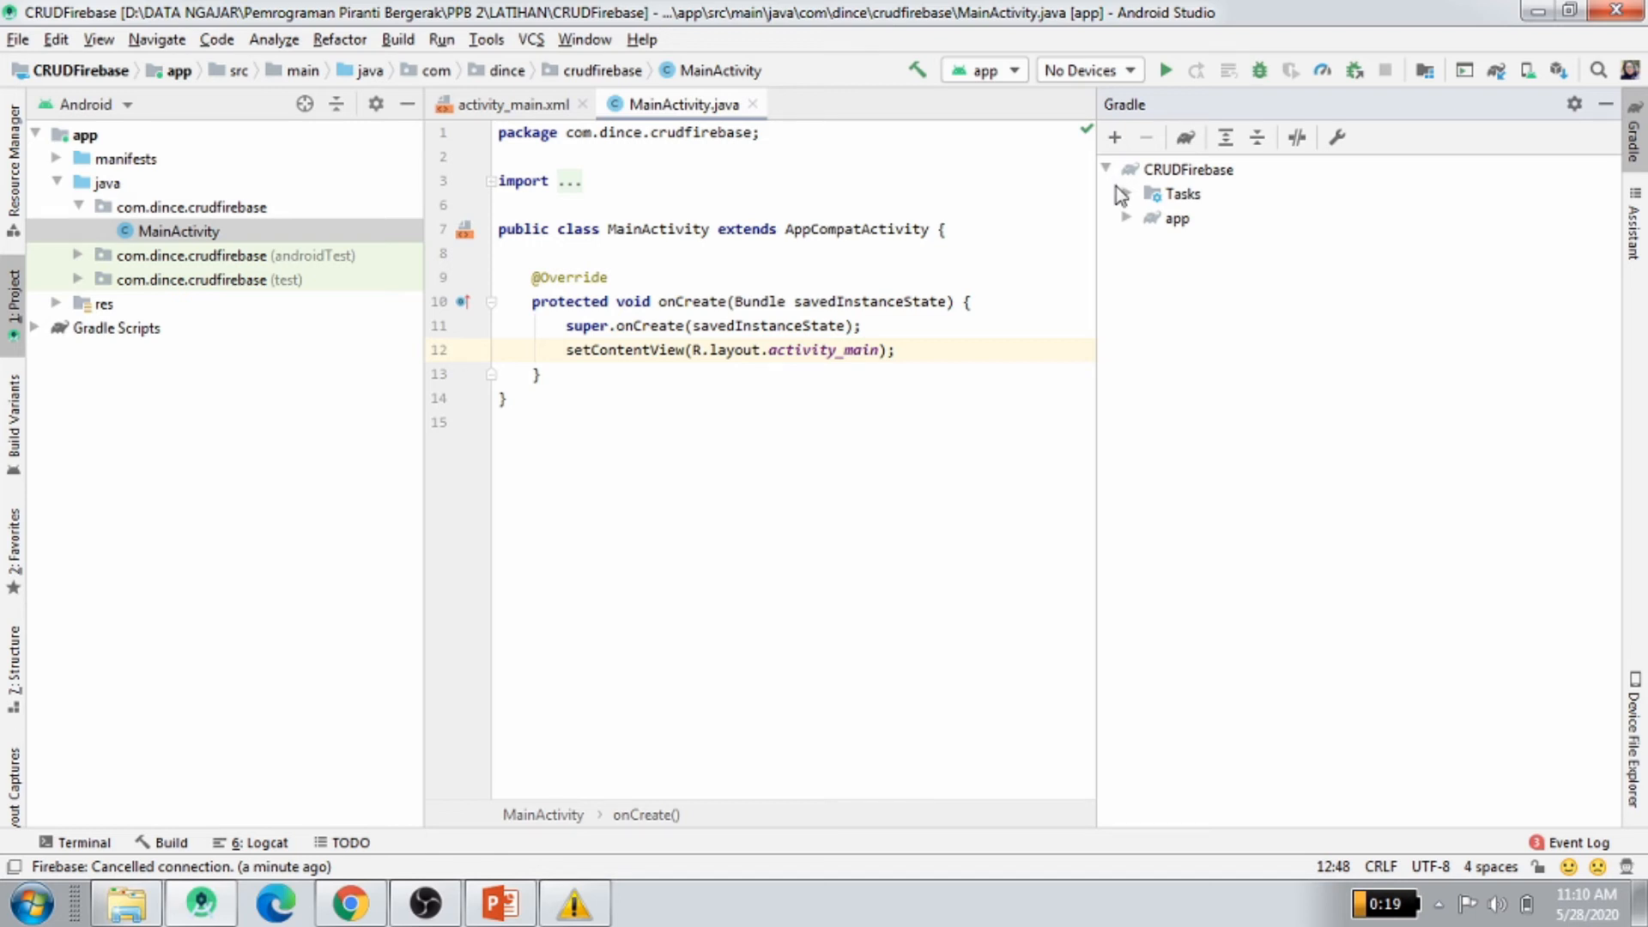
pyautogui.click(1125, 195)
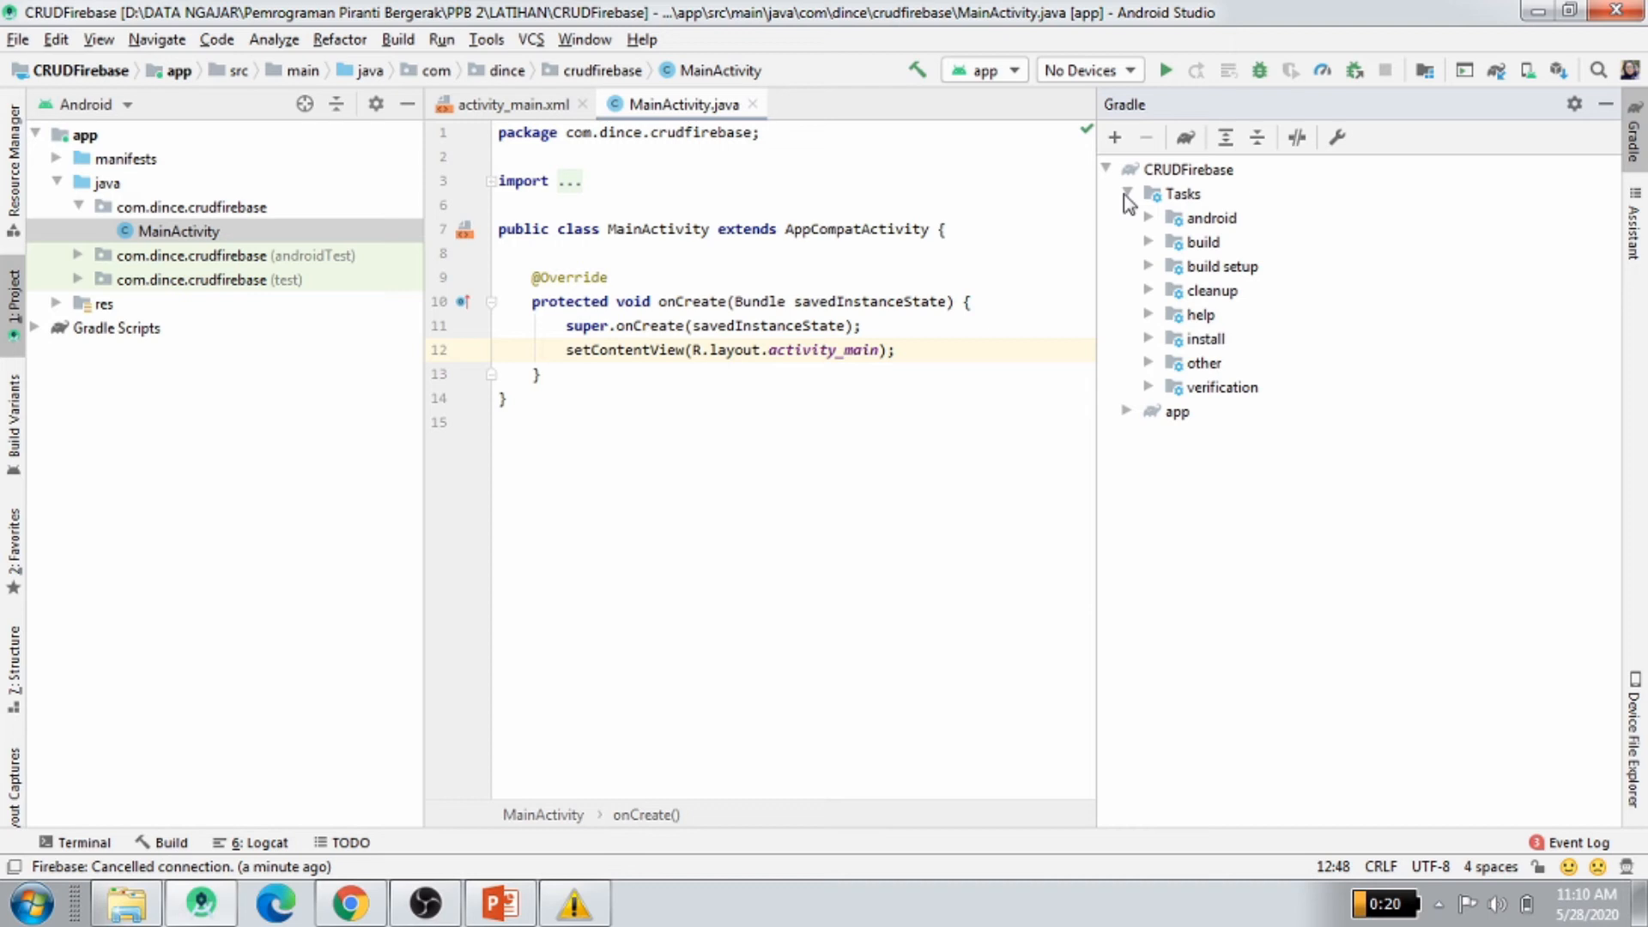
pyautogui.click(1148, 219)
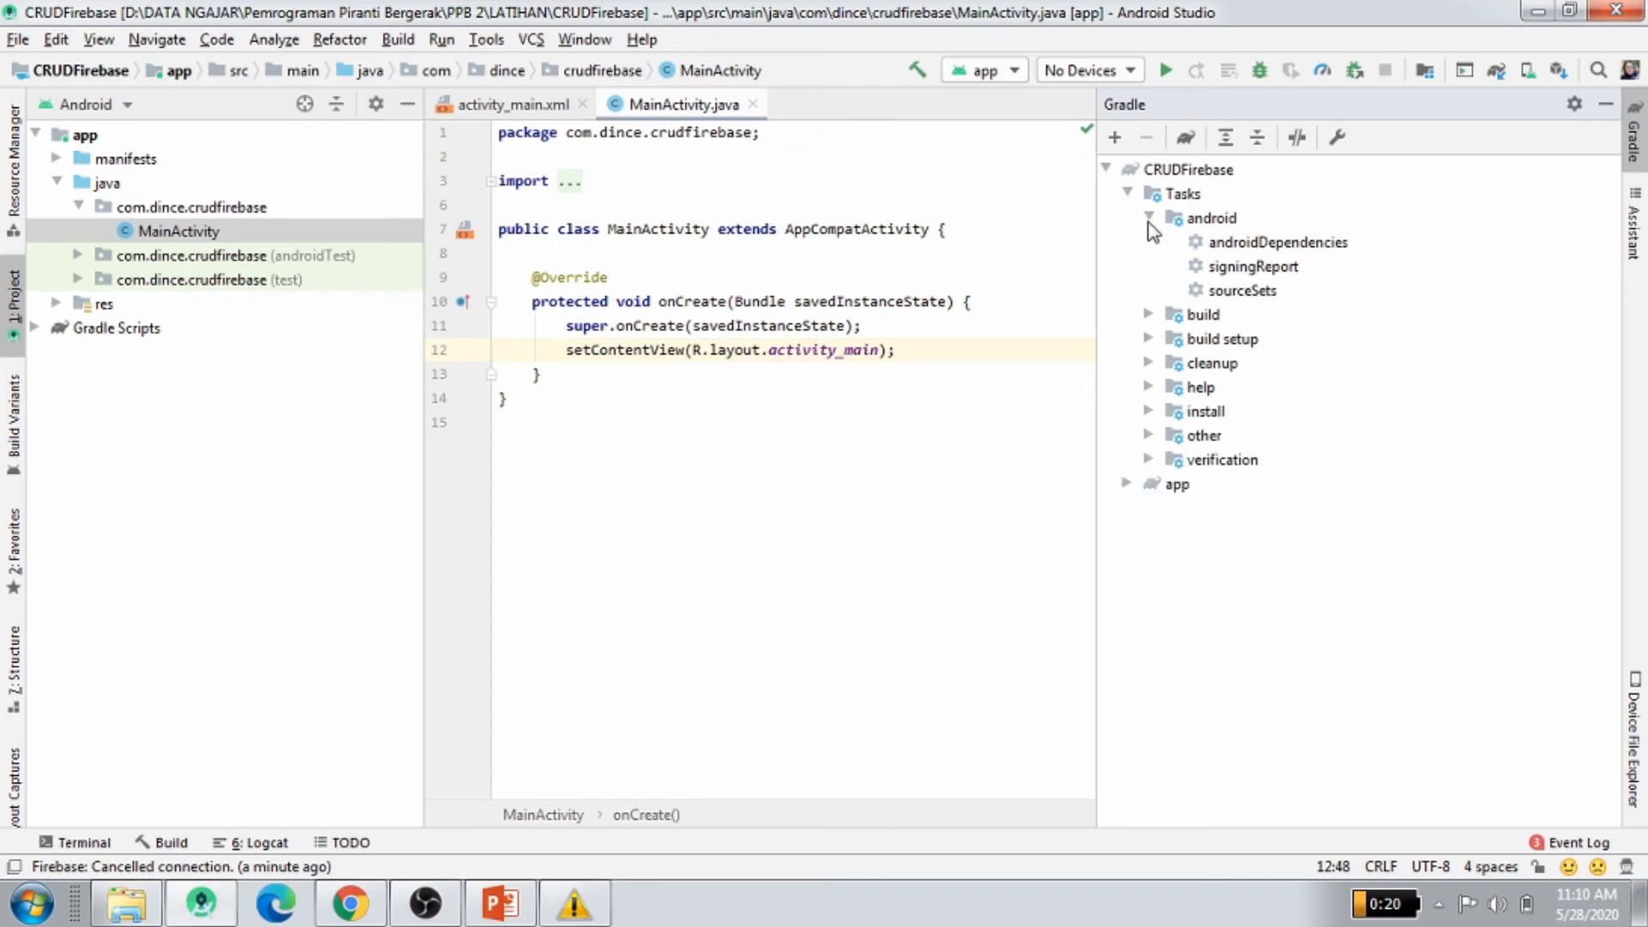
pyautogui.click(1197, 249)
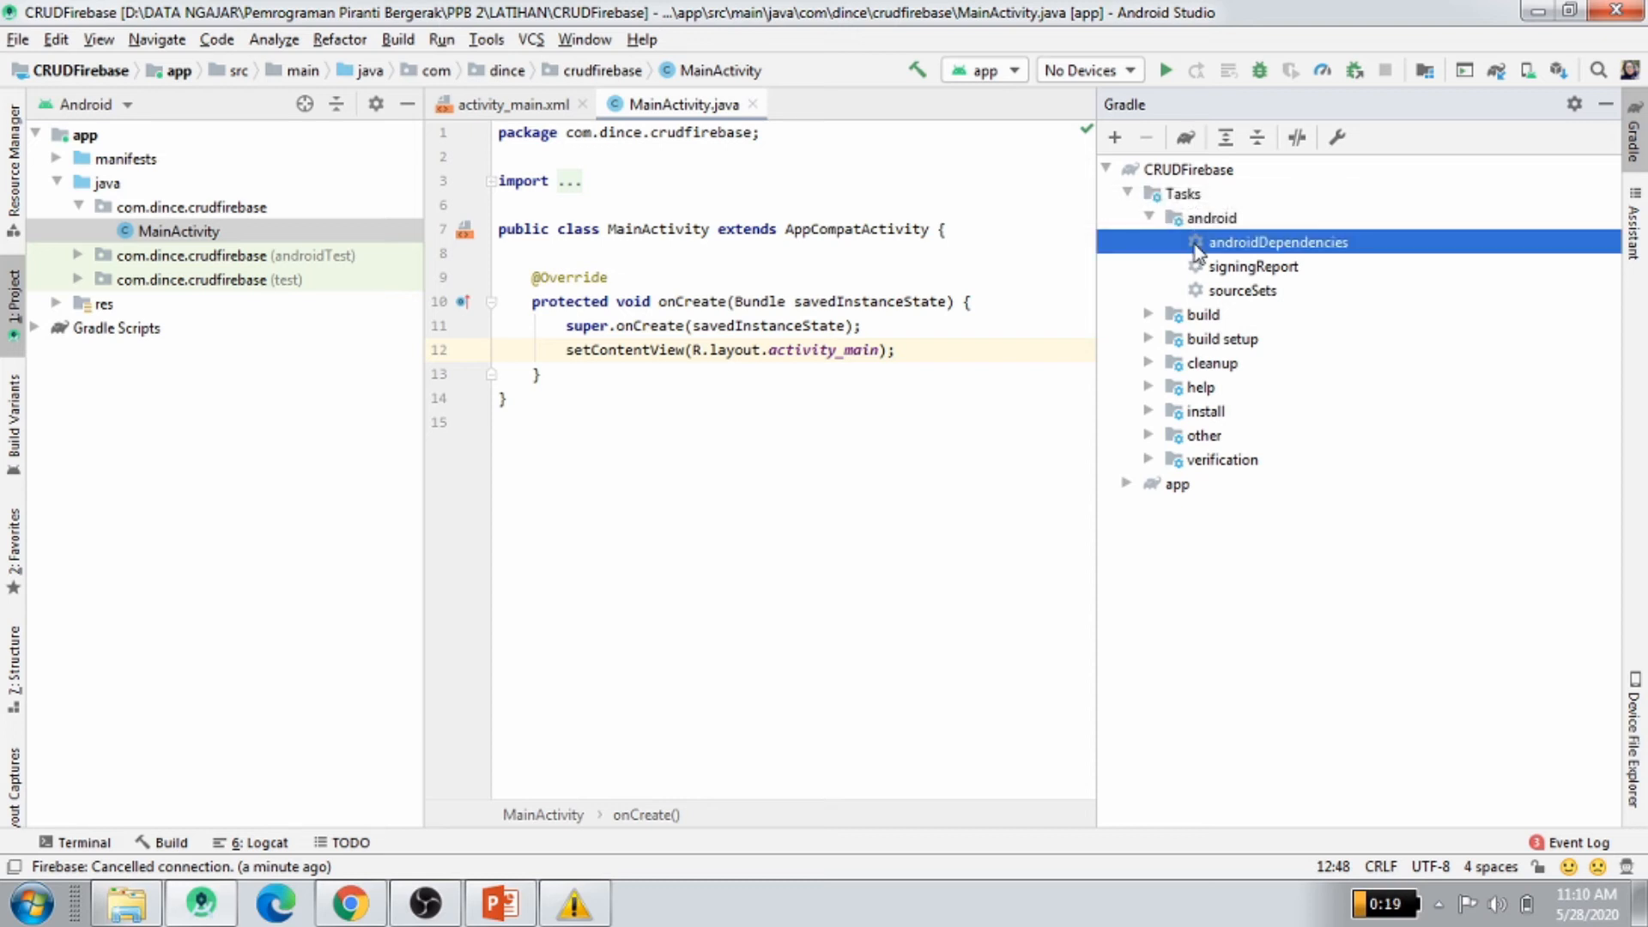
pyautogui.click(1249, 268)
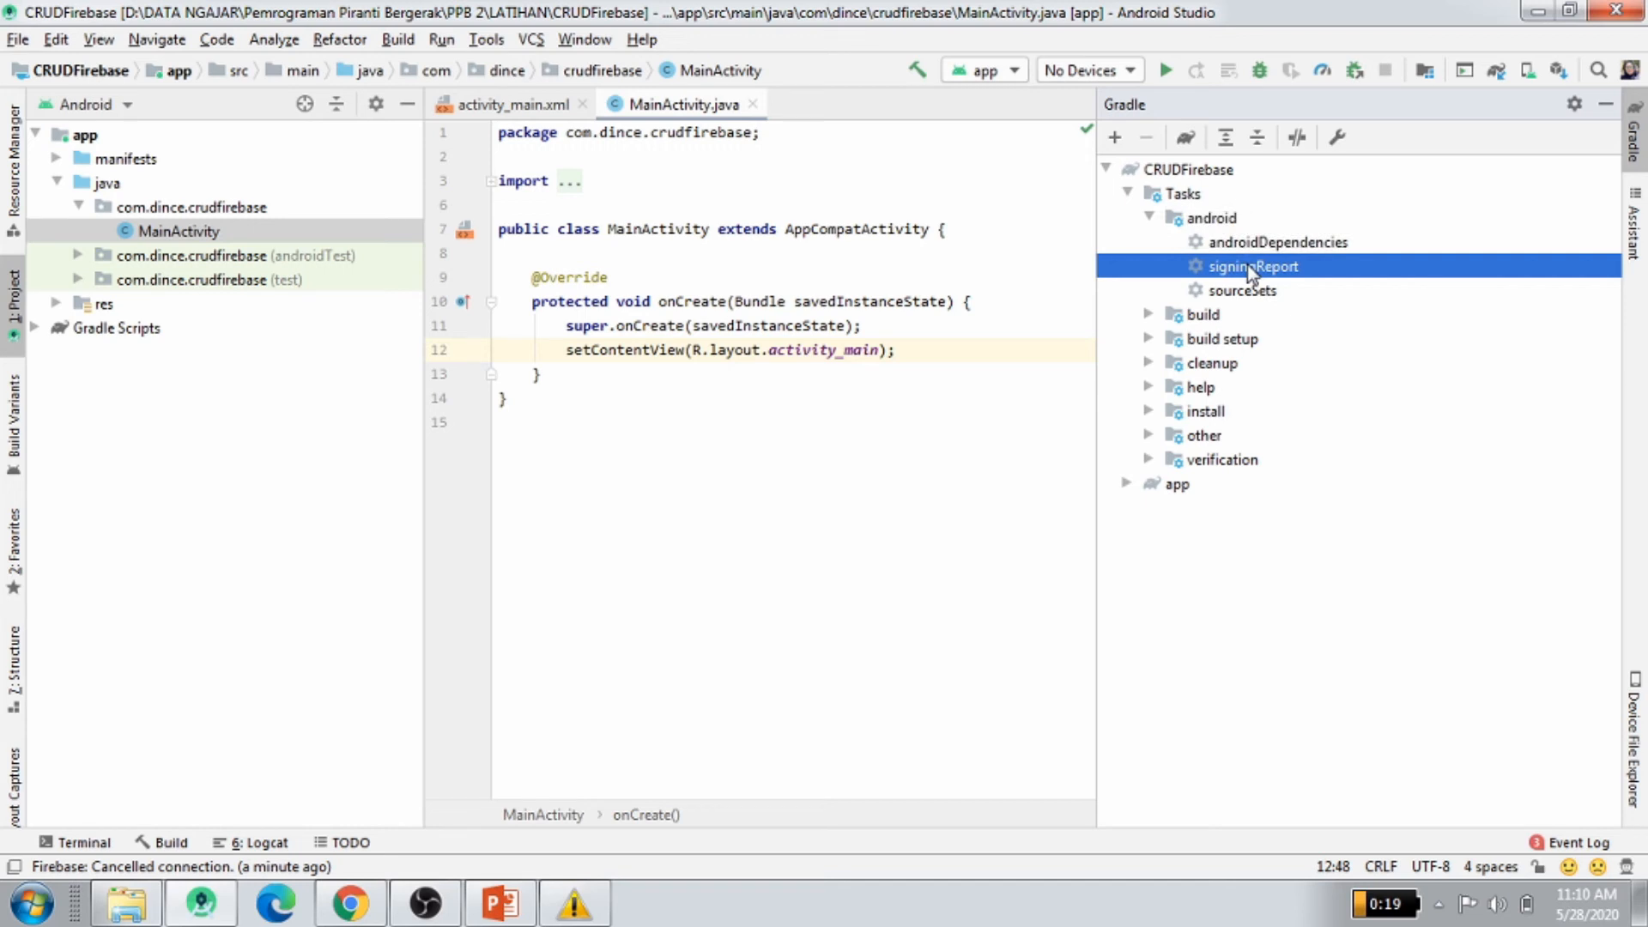
pyautogui.doubleClick(1249, 268)
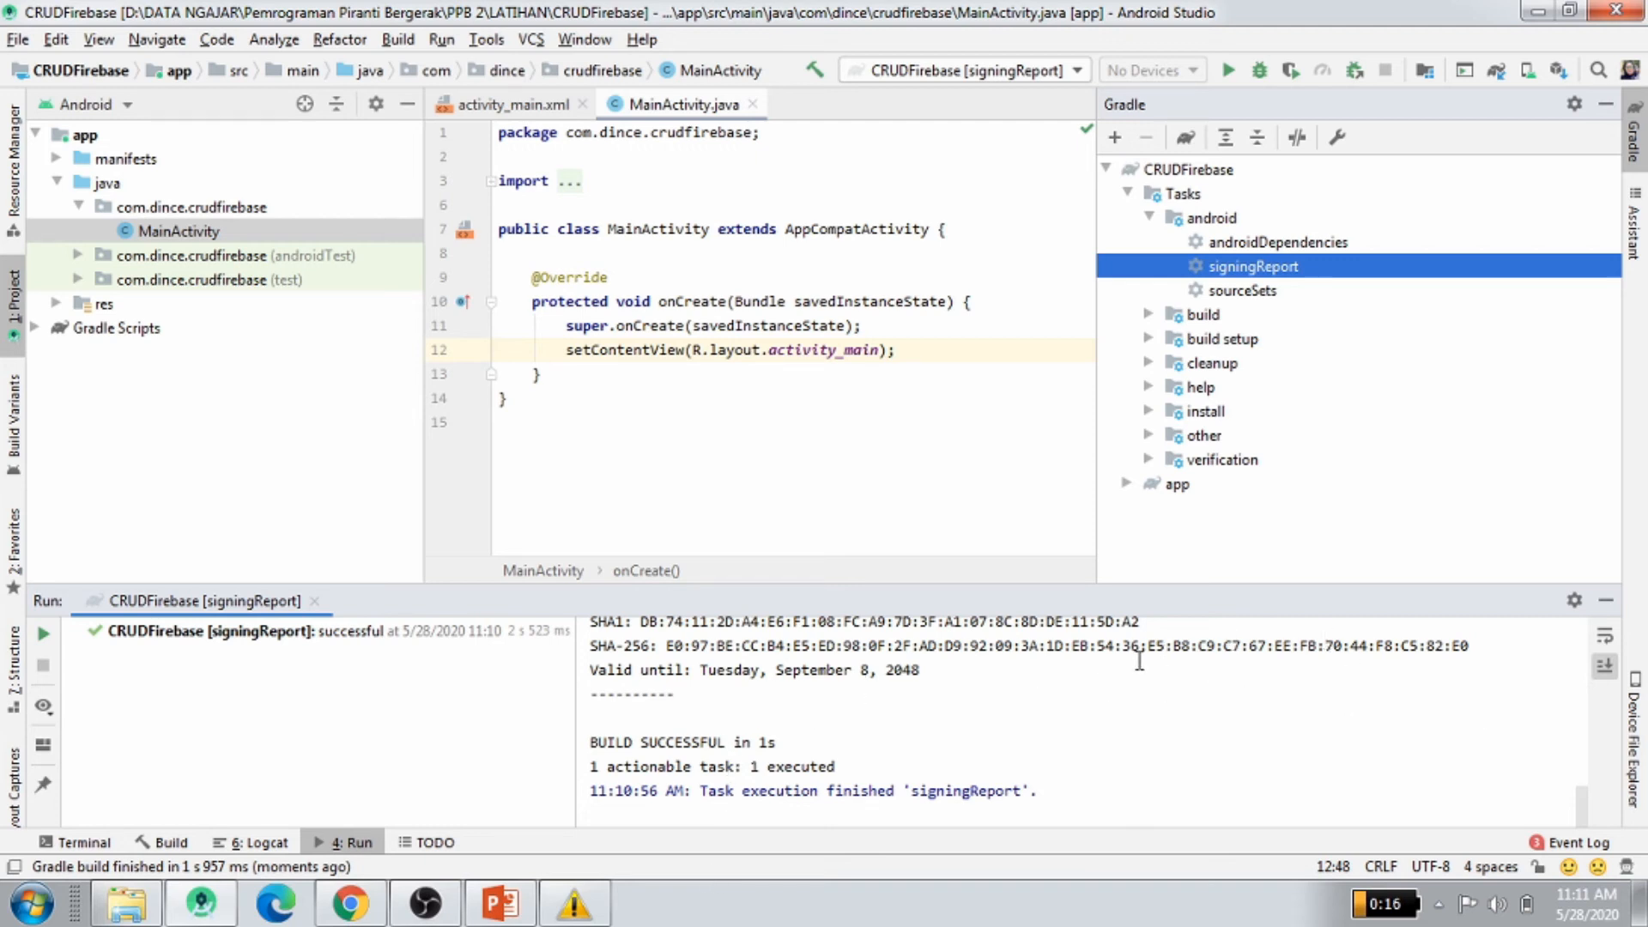
# Copy the debug keystore's full SHA1 fingerprint from the signingReport output
pyautogui.moveTo(1584, 811); pyautogui.dragTo(1587, 792)
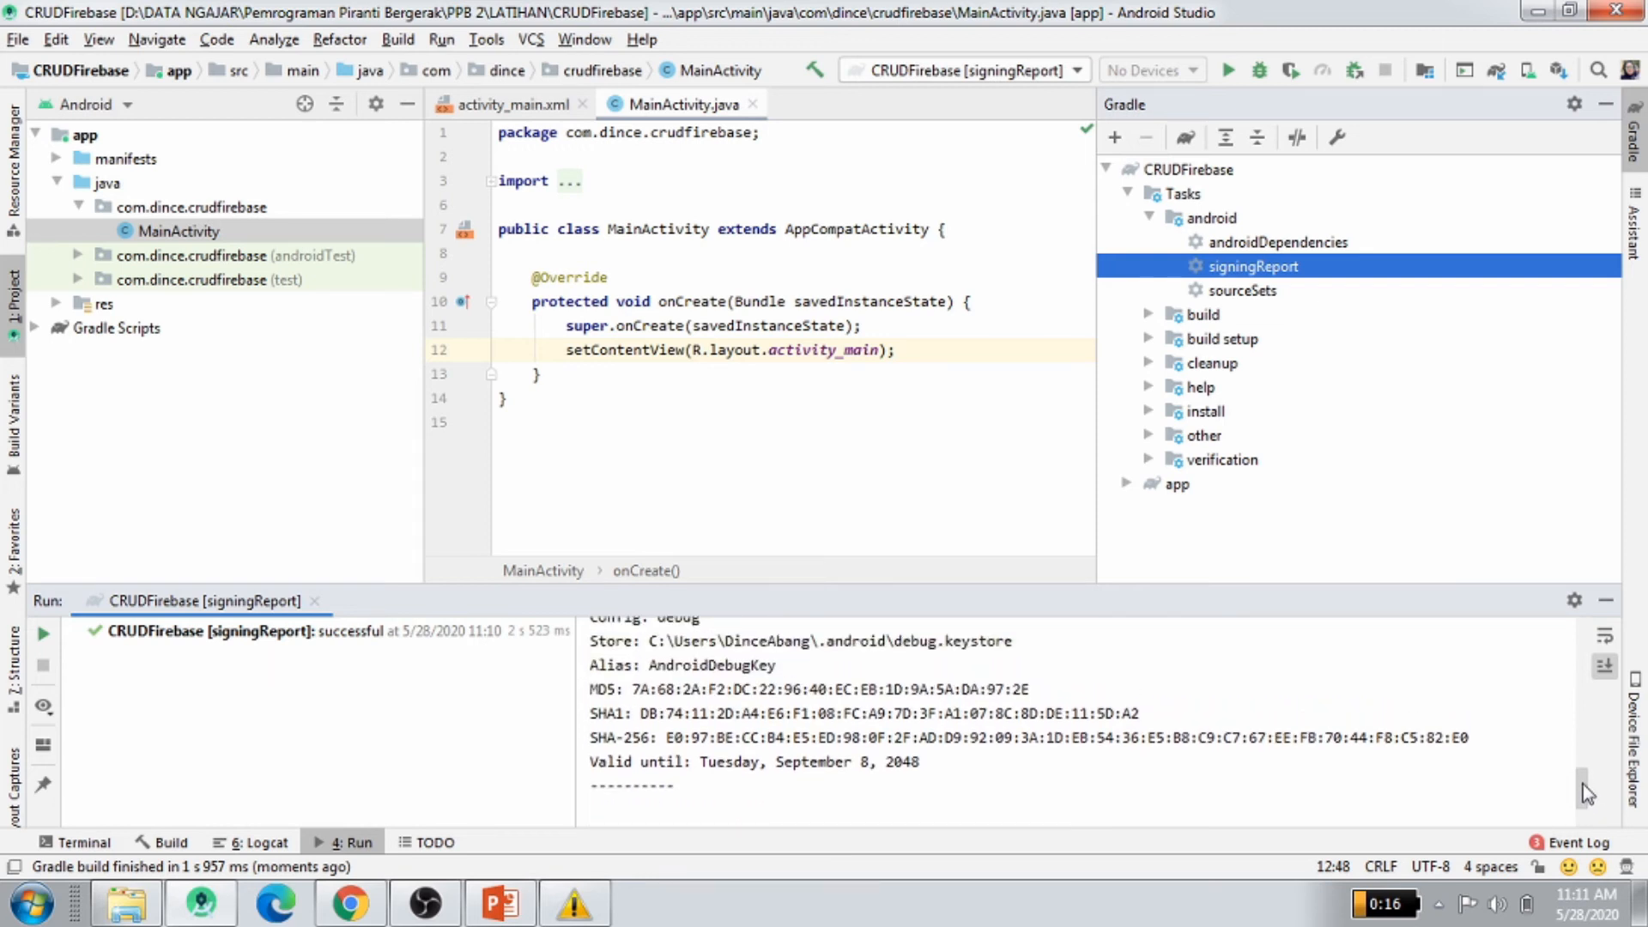
pyautogui.click(640, 714)
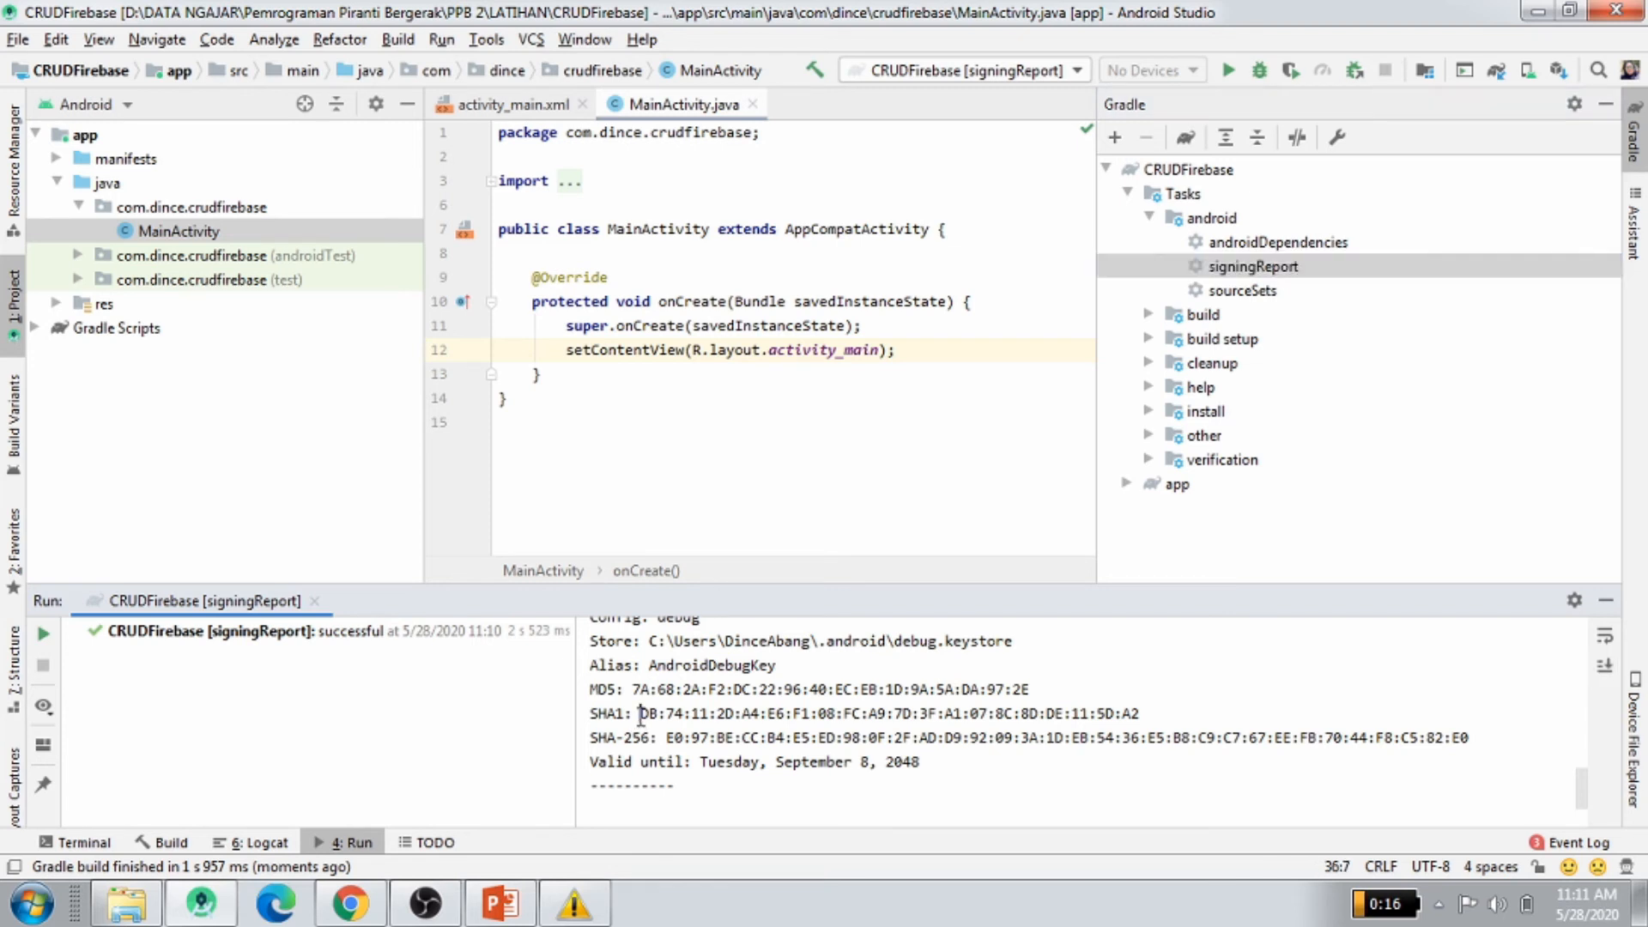
pyautogui.hotkey('shift', 'Right')
pyautogui.hotkey('shift', 'Right')
pyautogui.hotkey('shift', 'Right')
pyautogui.hotkey('shift', 'Right')
pyautogui.hotkey('shift', 'Right')
pyautogui.hotkey('shift', 'Right')
pyautogui.hotkey('shift', 'Right')
pyautogui.hotkey('shift', 'Right')
pyautogui.hotkey('shift', 'Right')
pyautogui.hotkey('shift', 'Right')
pyautogui.hotkey('shift', 'Right')
pyautogui.hotkey('shift', 'Right')
pyautogui.hotkey('shift', 'Right')
pyautogui.hotkey('shift', 'Right')
pyautogui.hotkey('shift', 'Right')
pyautogui.hotkey('shift', 'Right')
pyautogui.hotkey('shift', 'Right')
pyautogui.hotkey('shift', 'Right')
pyautogui.hotkey('shift', 'Right')
pyautogui.hotkey('shift', 'Right')
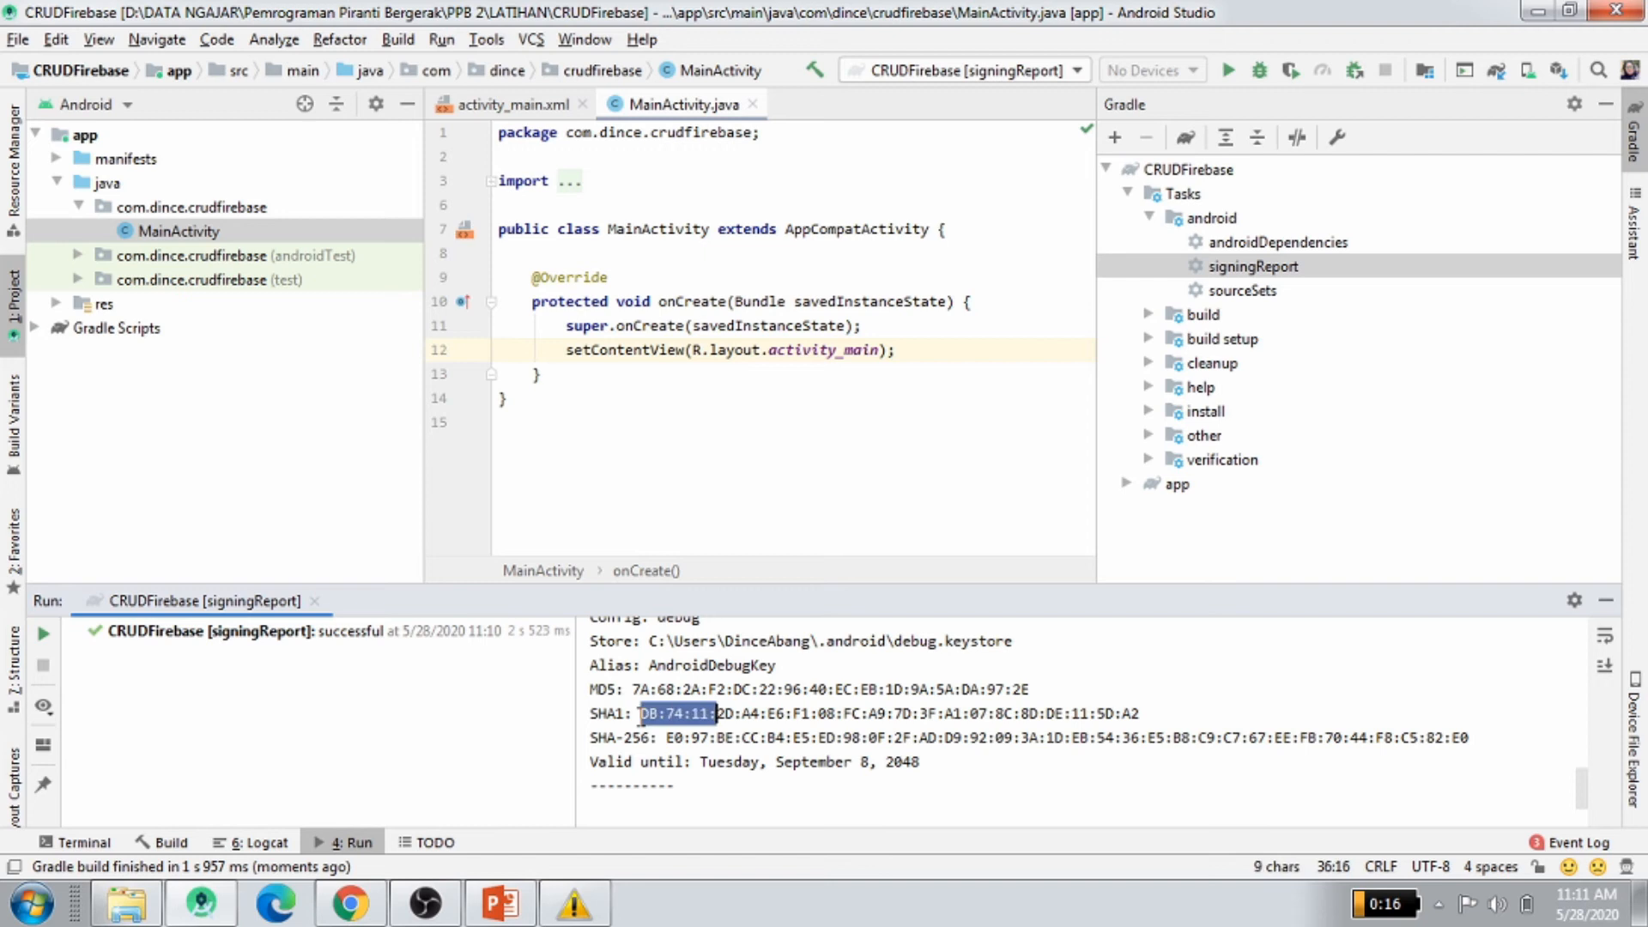
pyautogui.hotkey('shift', 'Right')
pyautogui.hotkey('shift', 'Right')
pyautogui.hotkey('shift', 'Right')
pyautogui.hotkey('shift', 'Right')
pyautogui.hotkey('shift', 'Right')
pyautogui.hotkey('shift', 'Right')
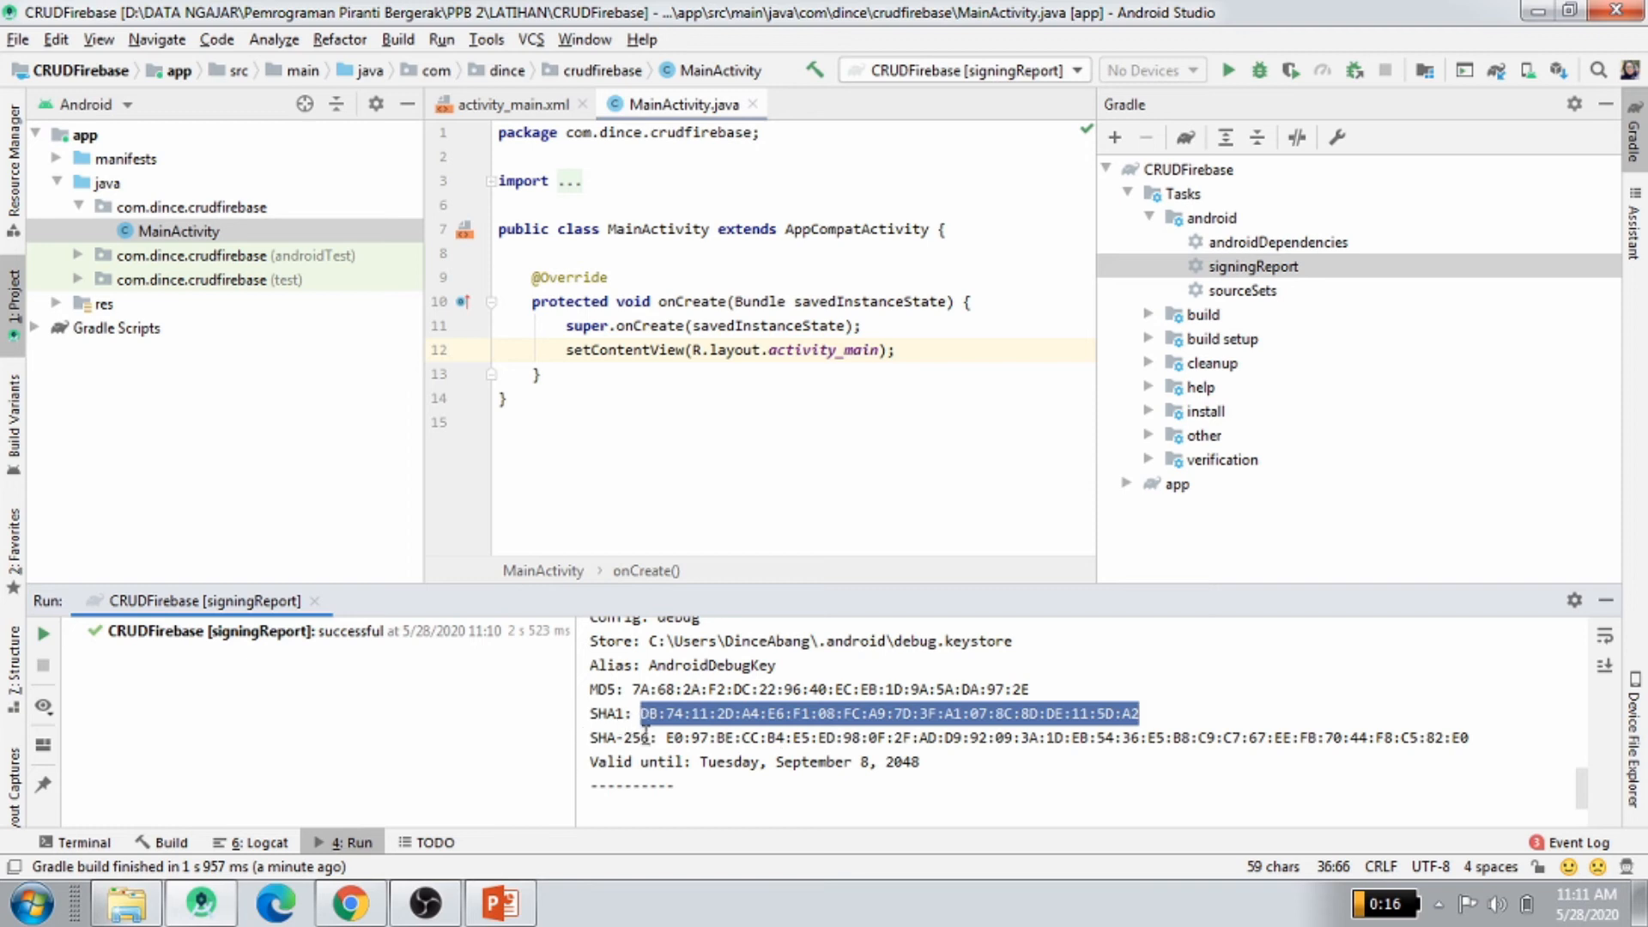
pyautogui.rightClick(697, 724)
pyautogui.click(729, 730)
# Switch to Chrome, open the CRUDFirebase project settings and go to the Android app's SHA certificate fingerprint section
pyautogui.click(349, 906)
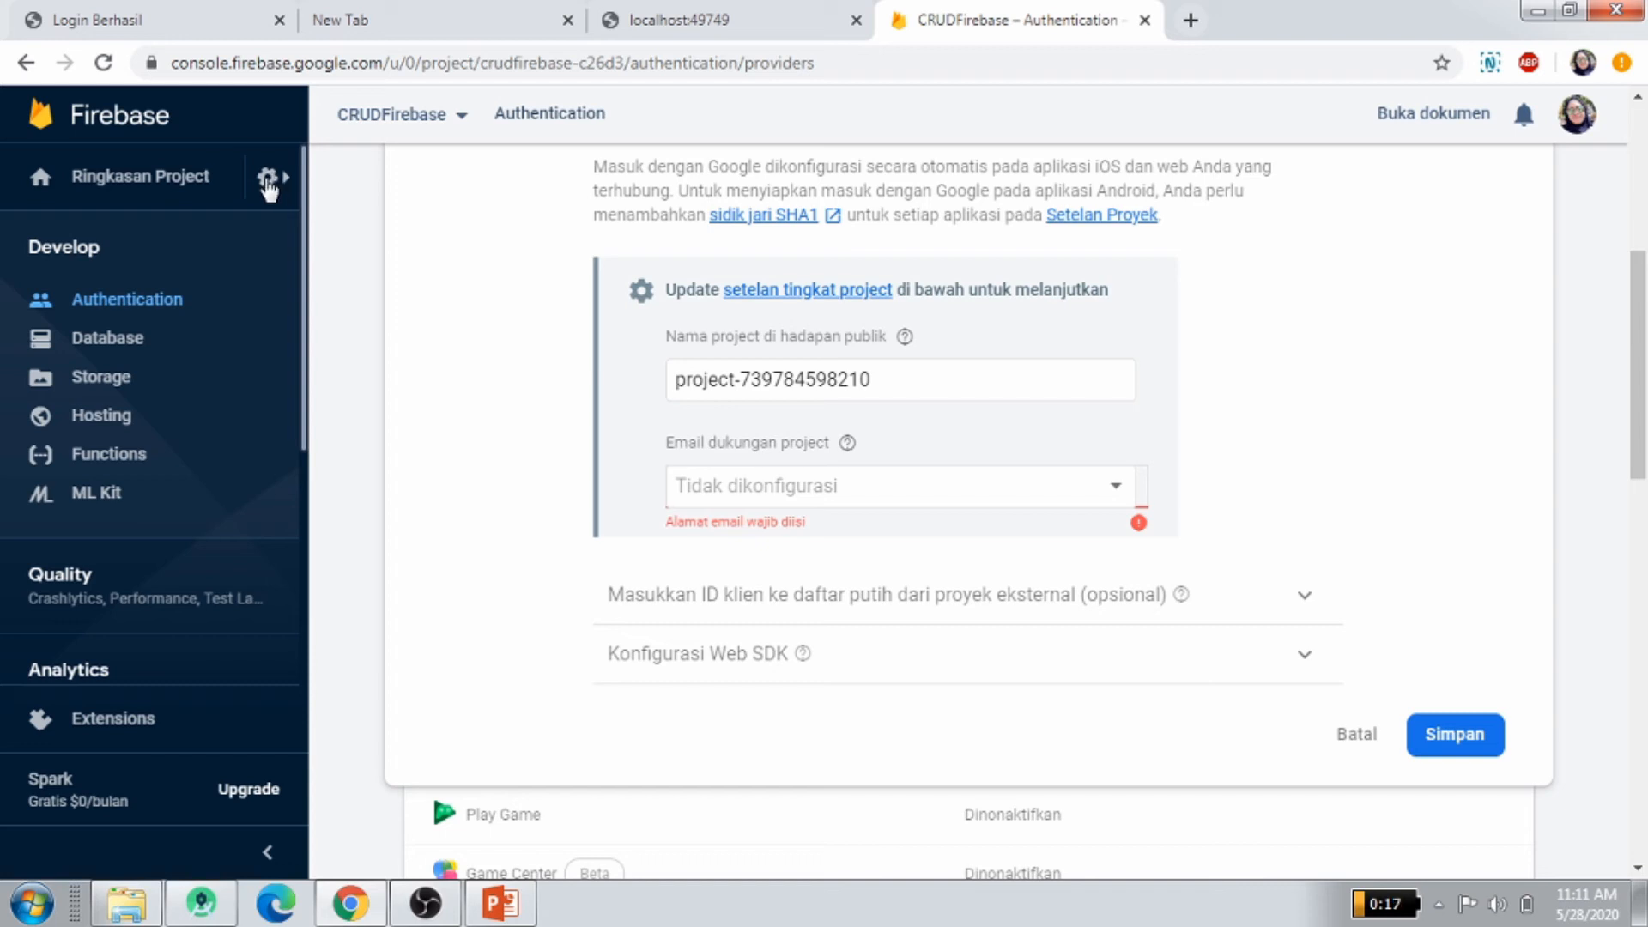
pyautogui.click(269, 180)
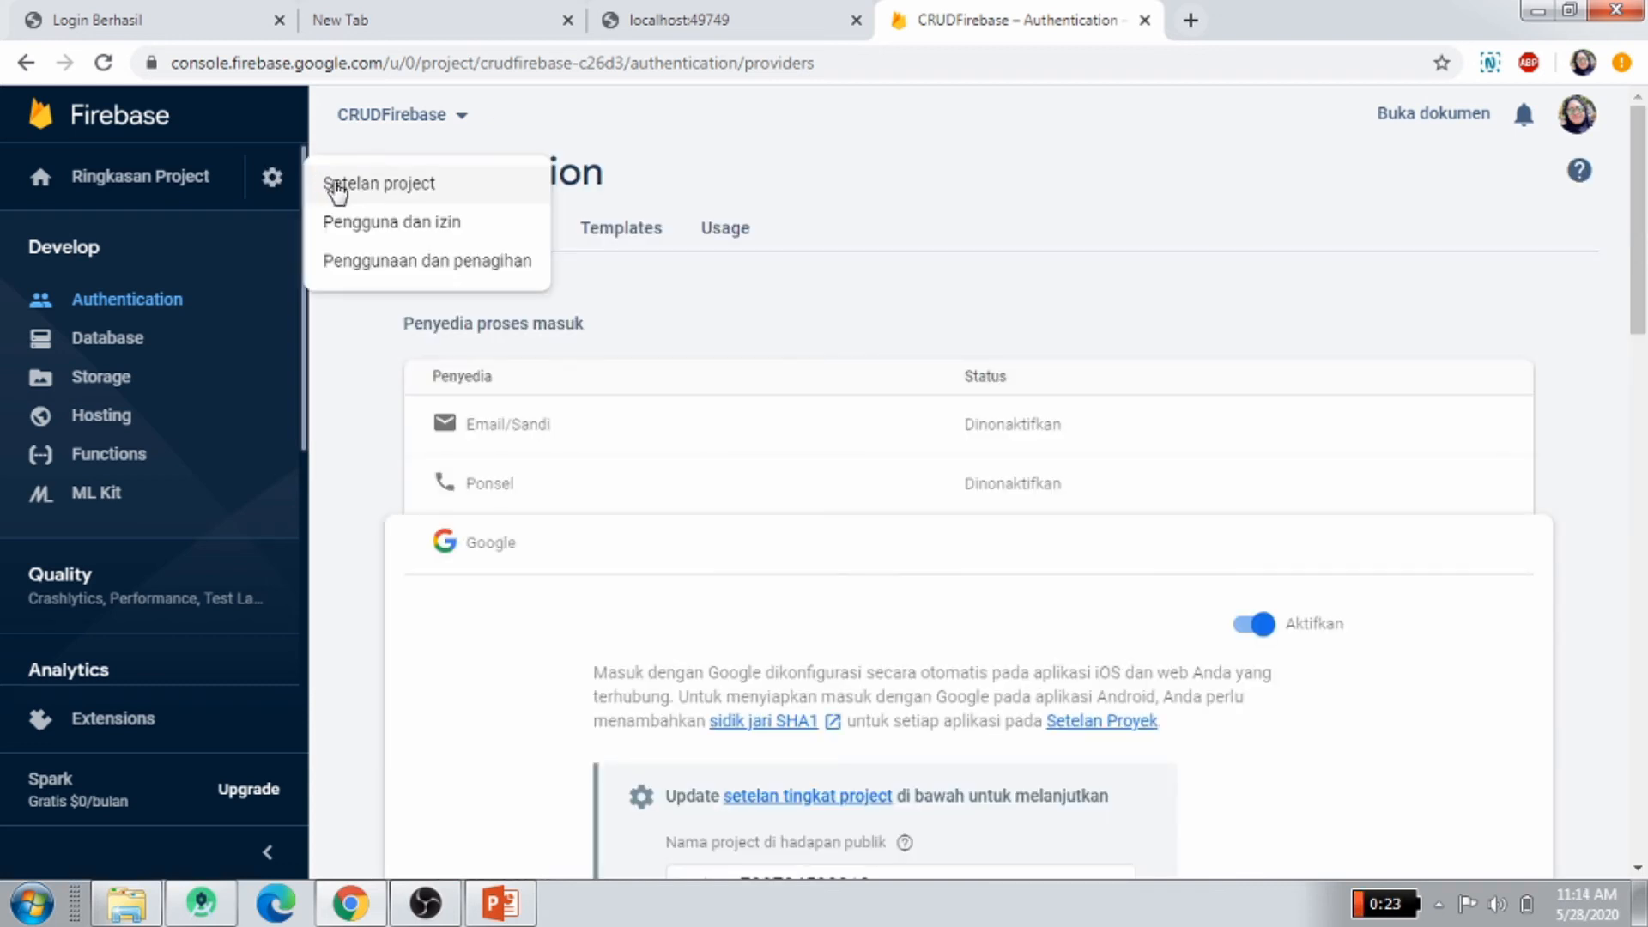
pyautogui.click(338, 185)
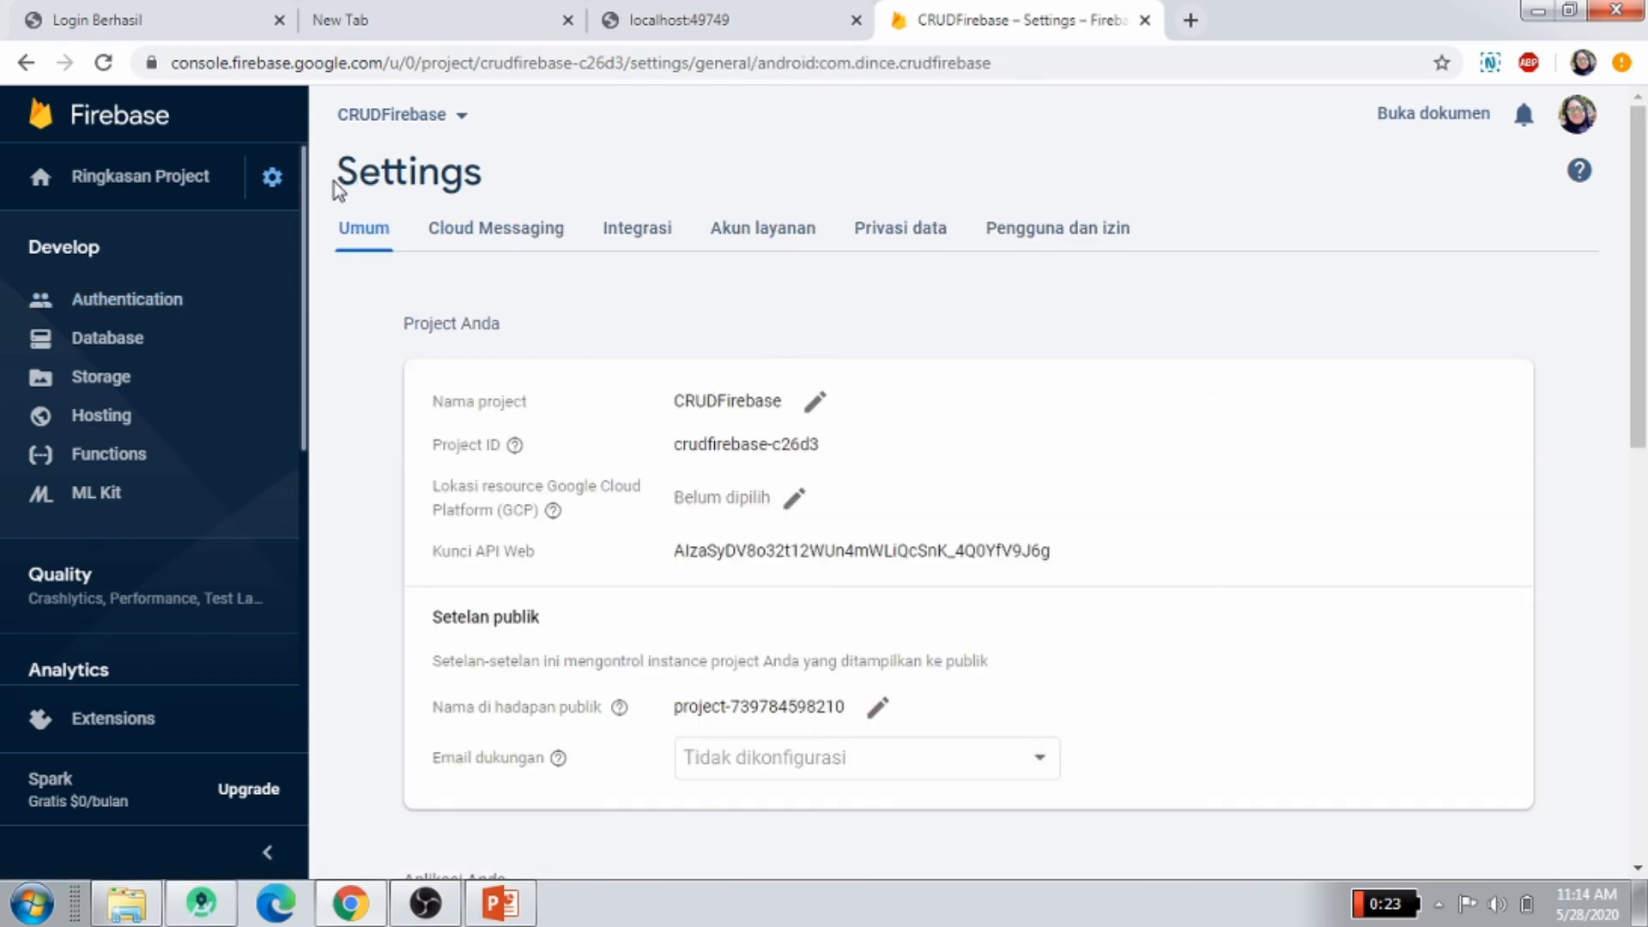
pyautogui.click(272, 178)
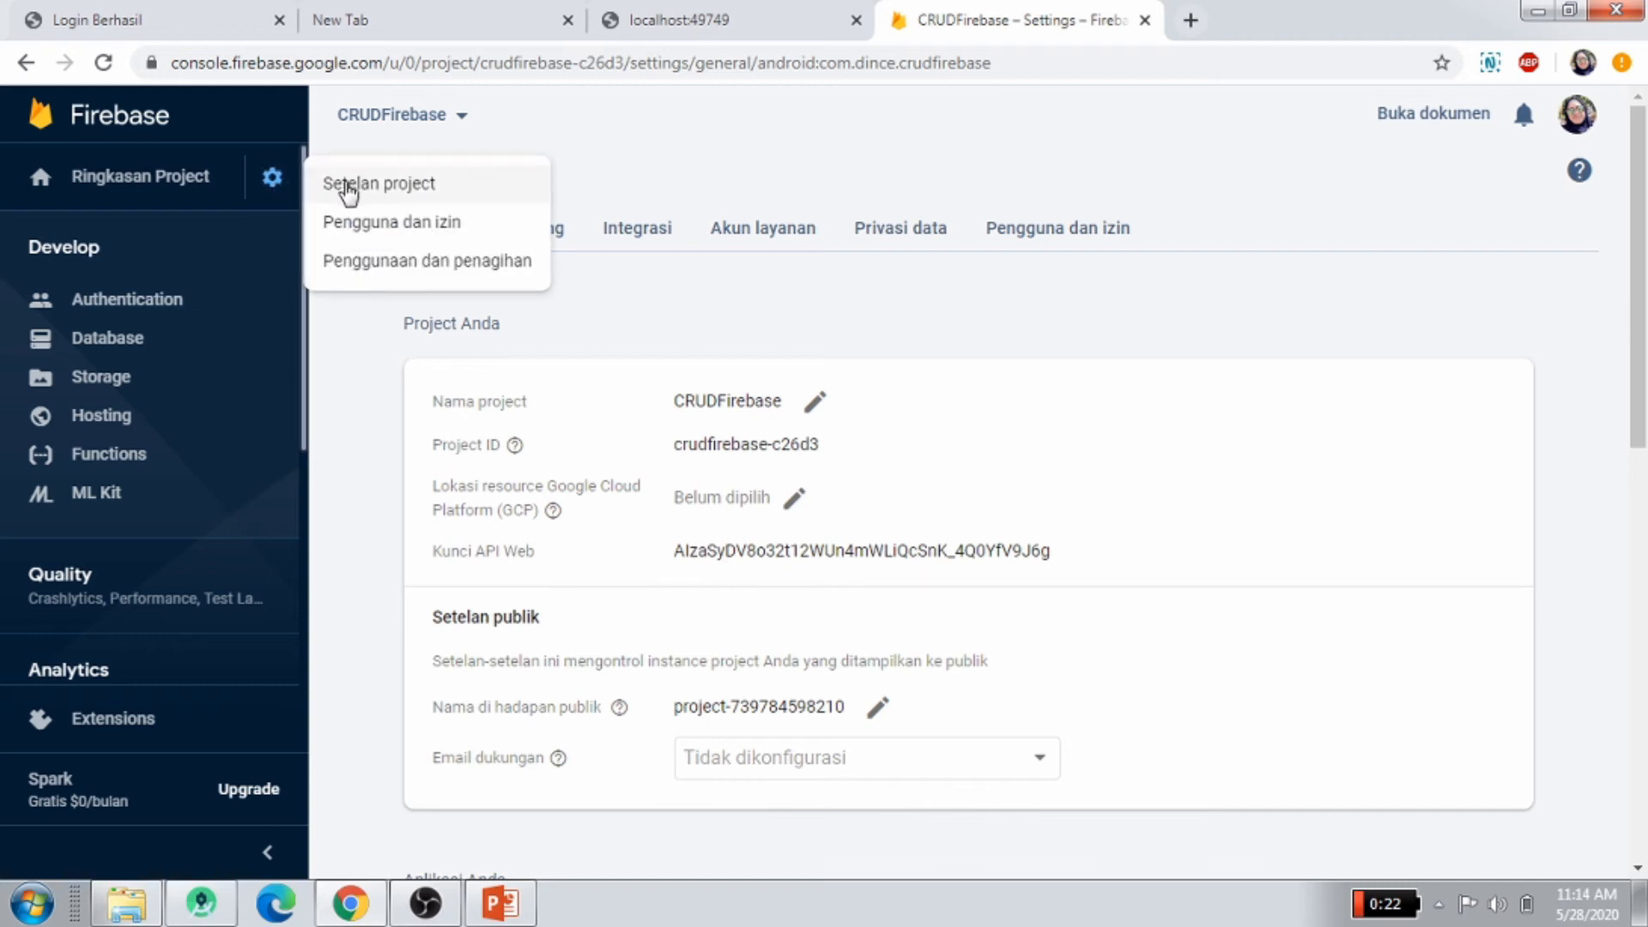
pyautogui.click(471, 199)
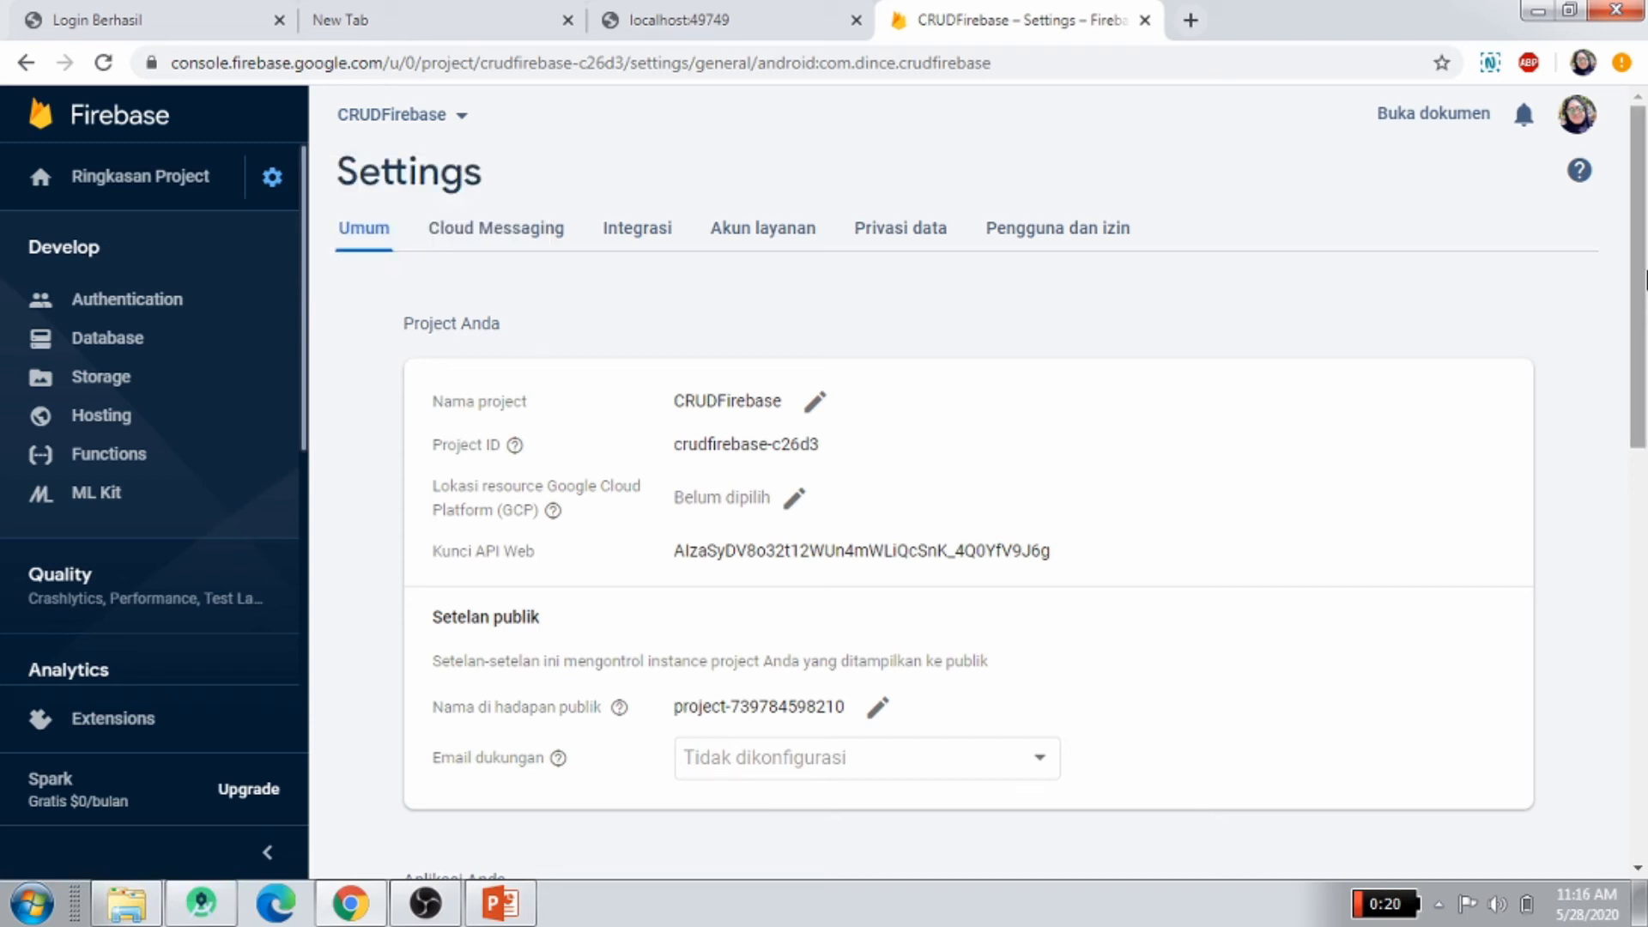
pyautogui.moveTo(1641, 276); pyautogui.dragTo(1642, 704)
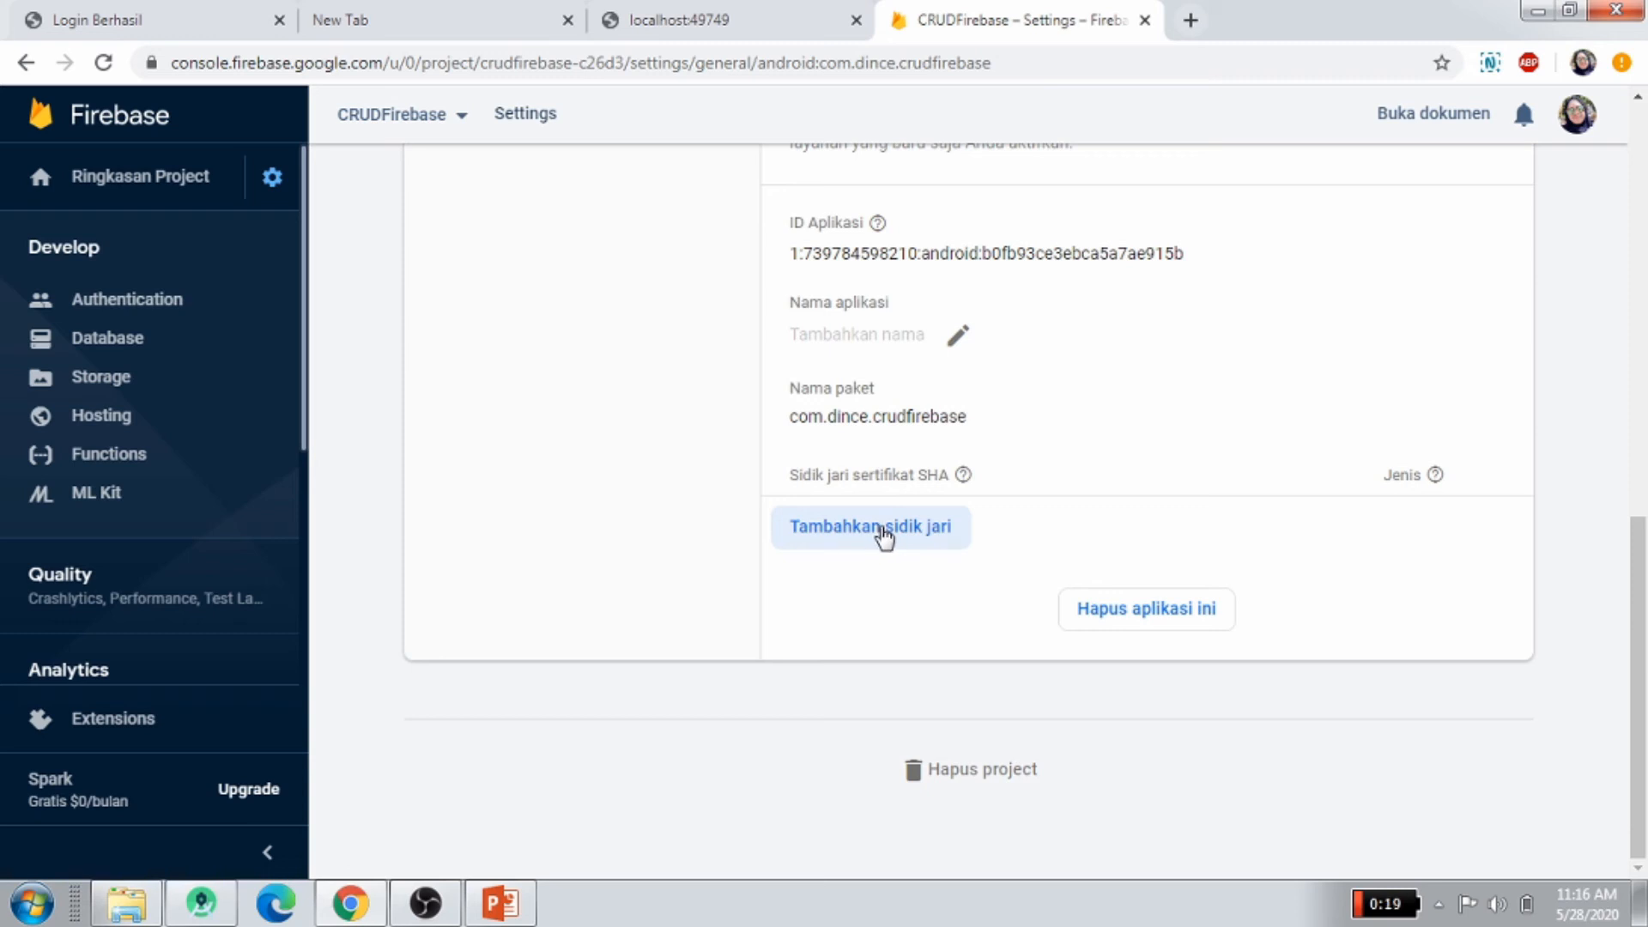
# Add the copied SHA1 certificate fingerprint to the com.dince.crudfirebase Android app and save it
pyautogui.click(882, 529)
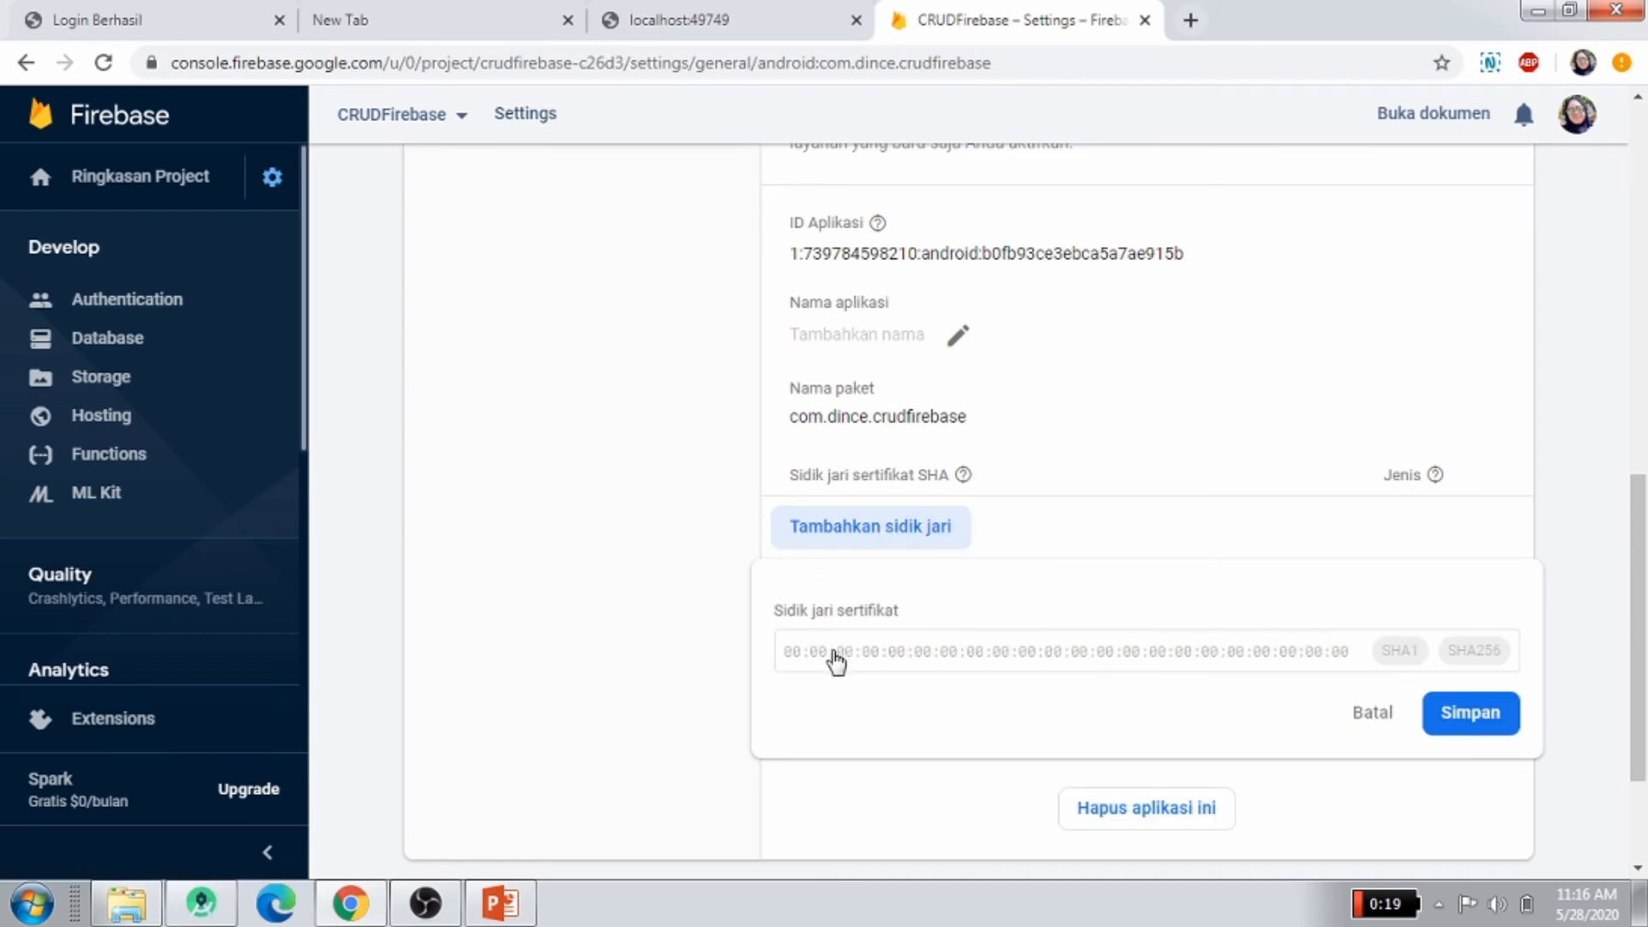
pyautogui.click(833, 650)
pyautogui.click(833, 651)
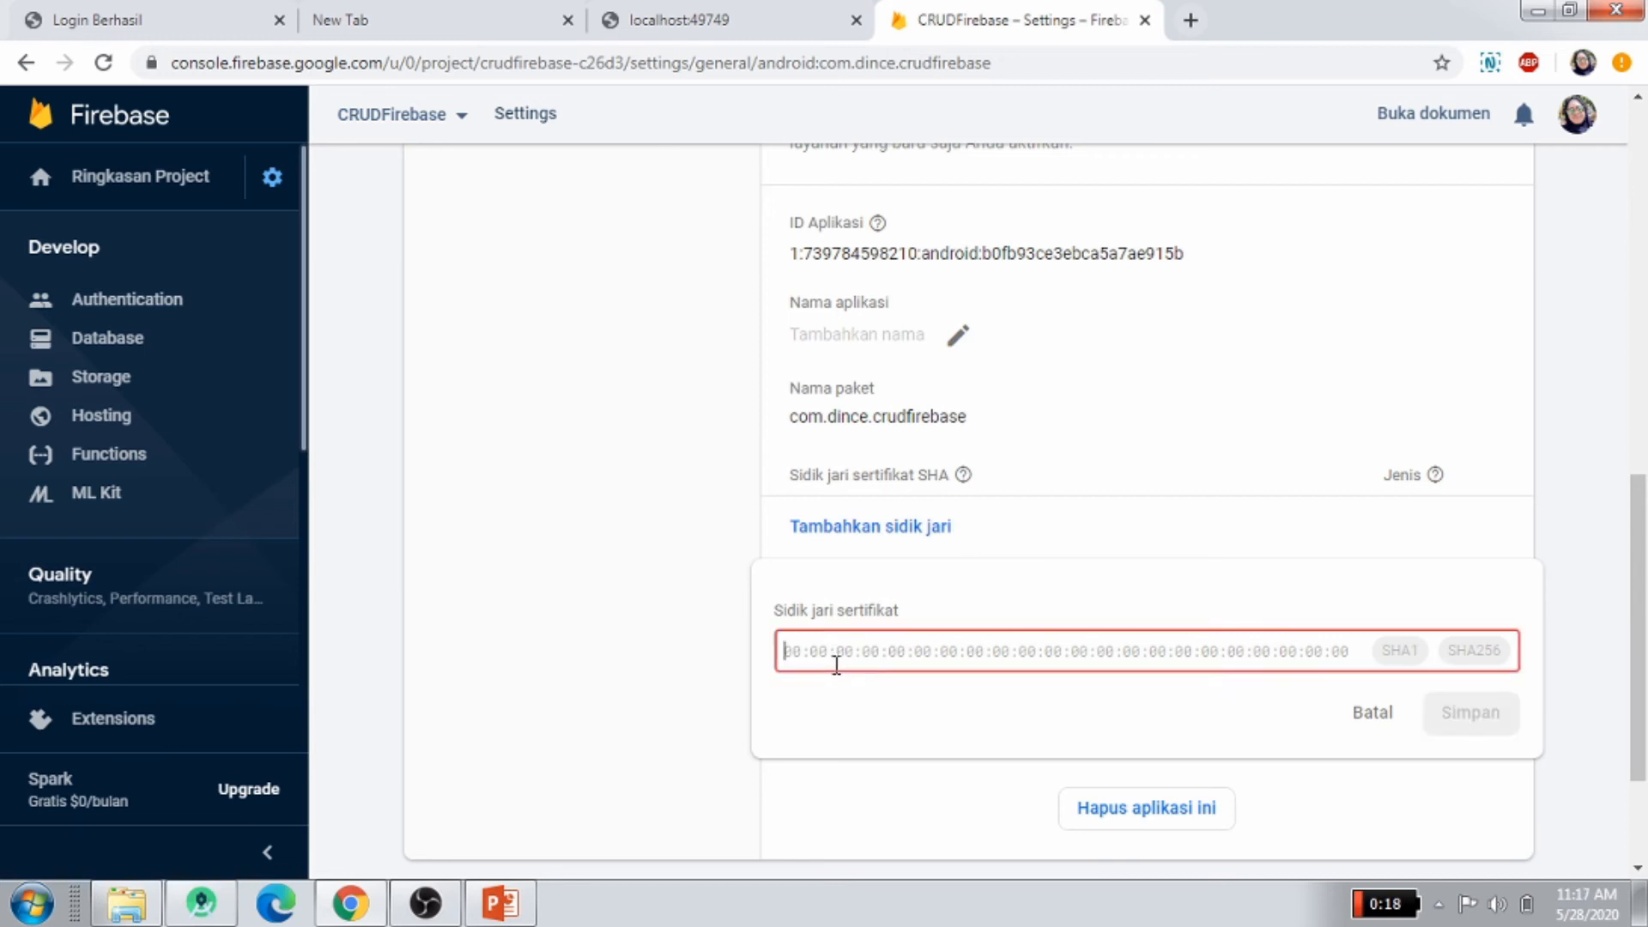
pyautogui.hotkey('ctrl', 'v')
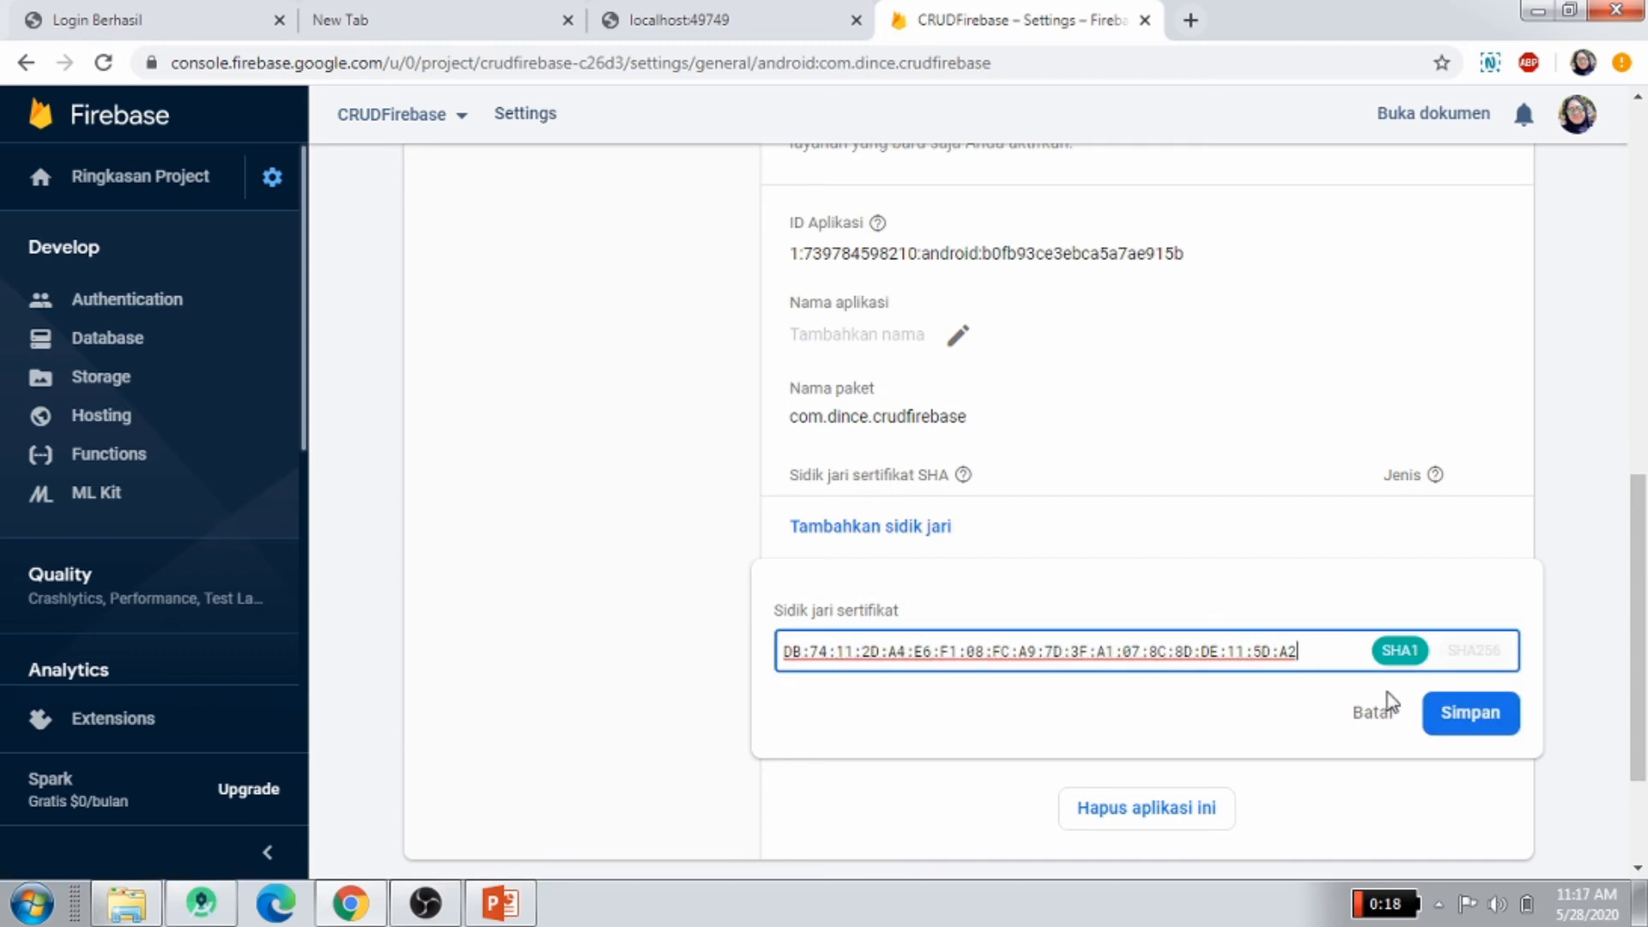
pyautogui.click(1447, 721)
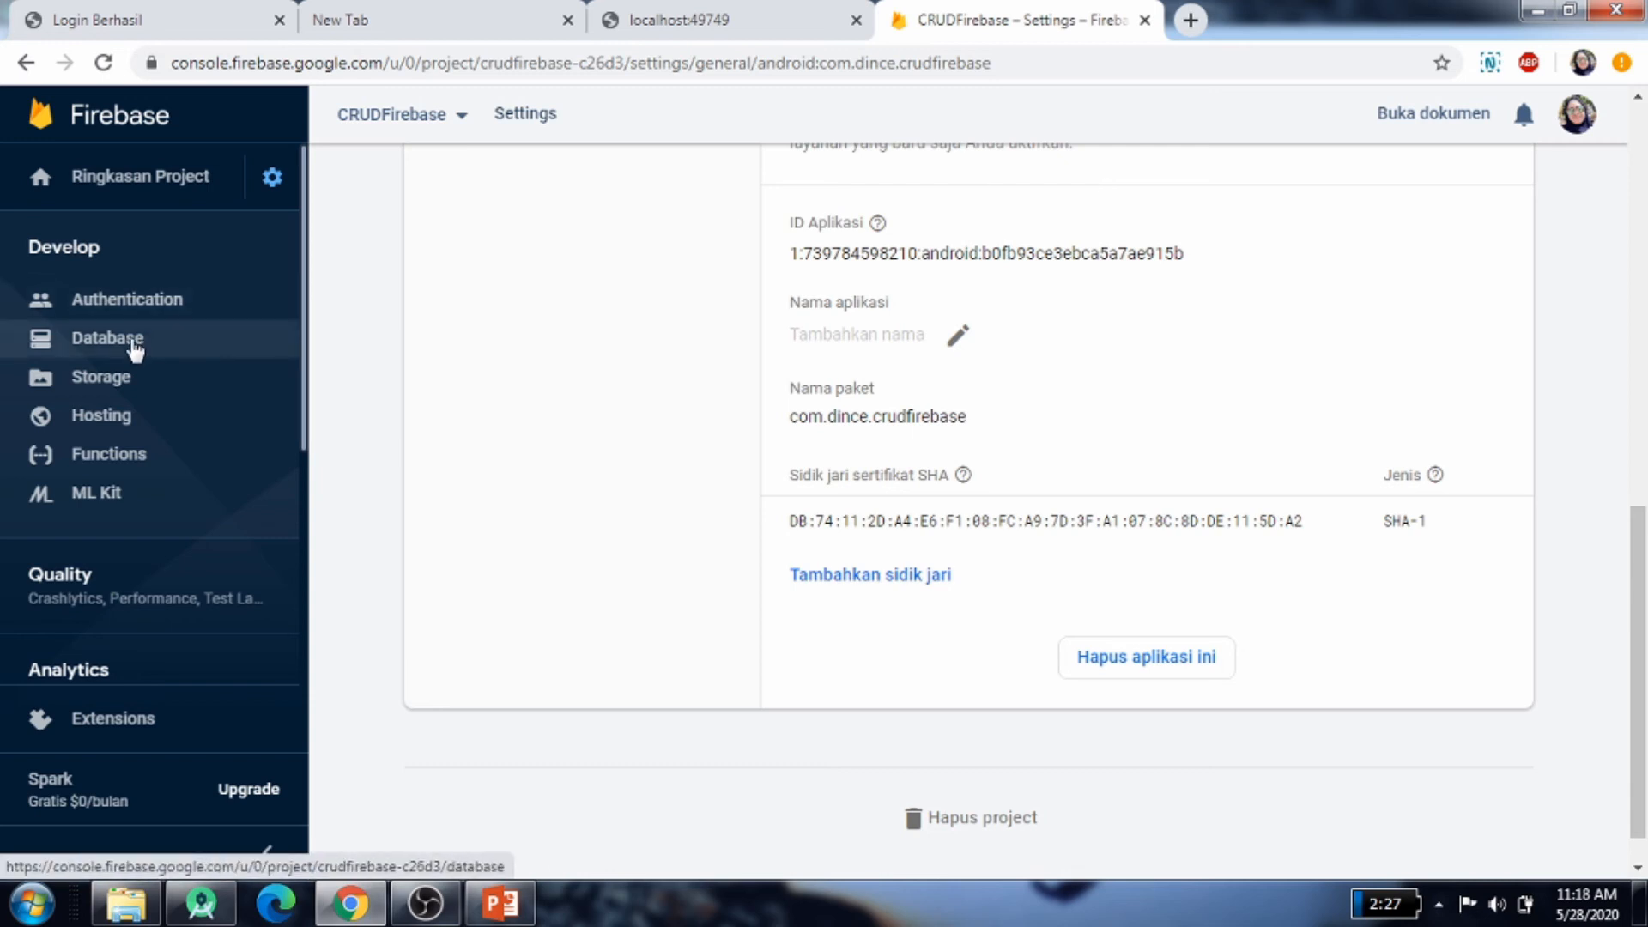
# Create a Realtime Database for the CRUDFirebase project, starting in locked mode (mode terkunci)
pyautogui.click(134, 342)
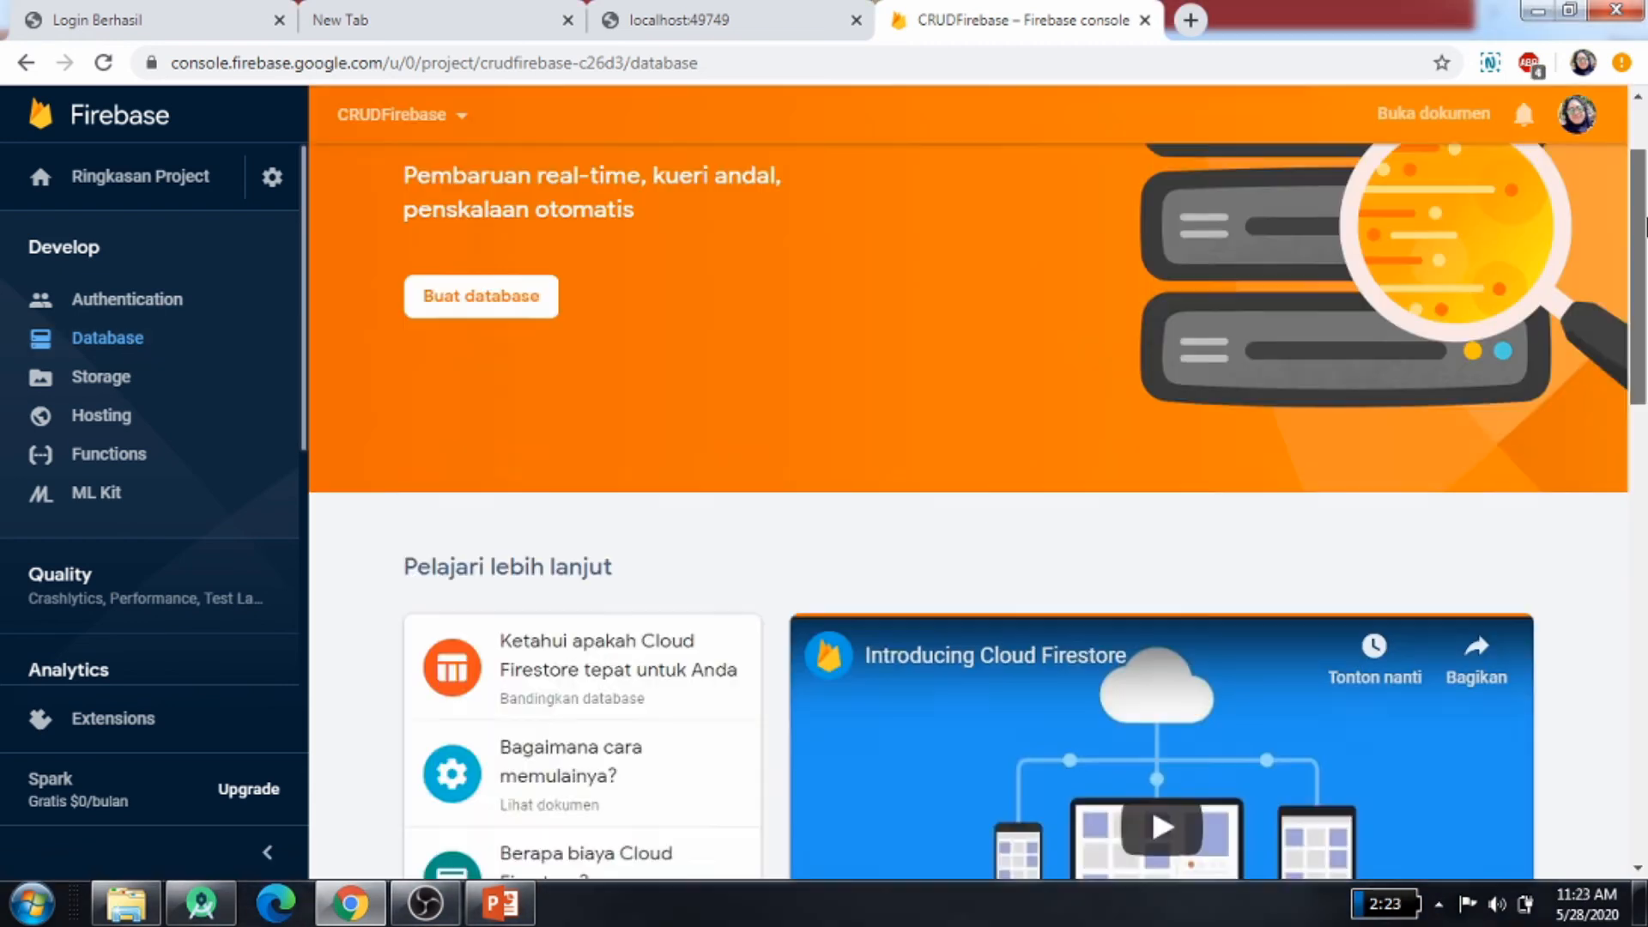
pyautogui.scroll(2, 968, 481)
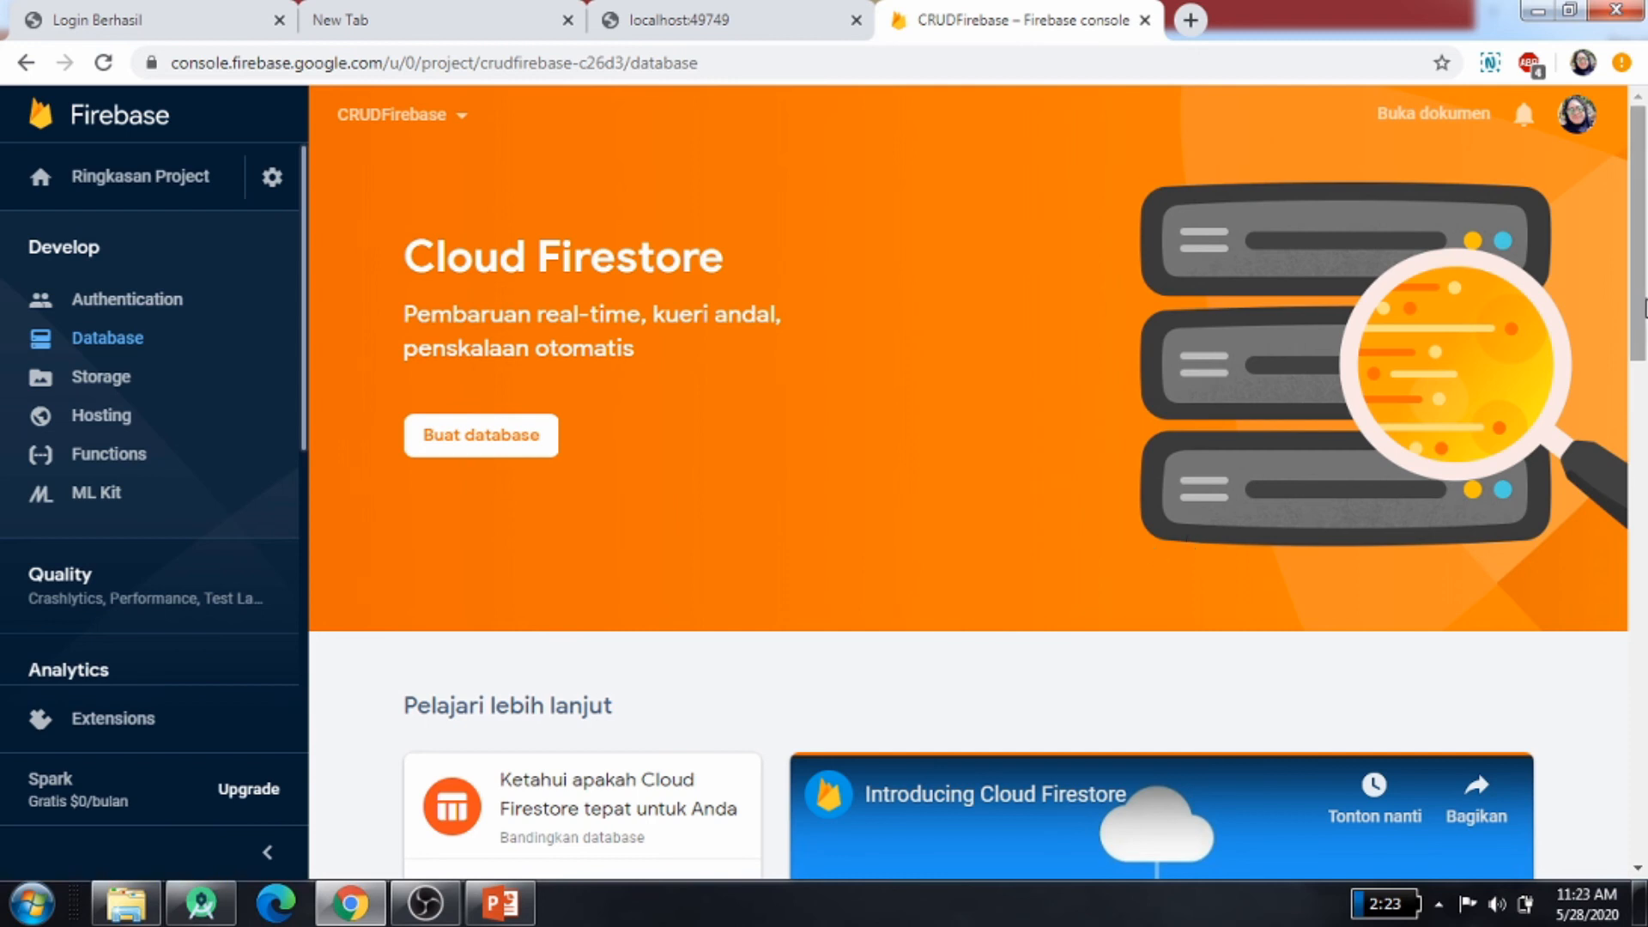
pyautogui.moveTo(1641, 307); pyautogui.dragTo(1644, 618)
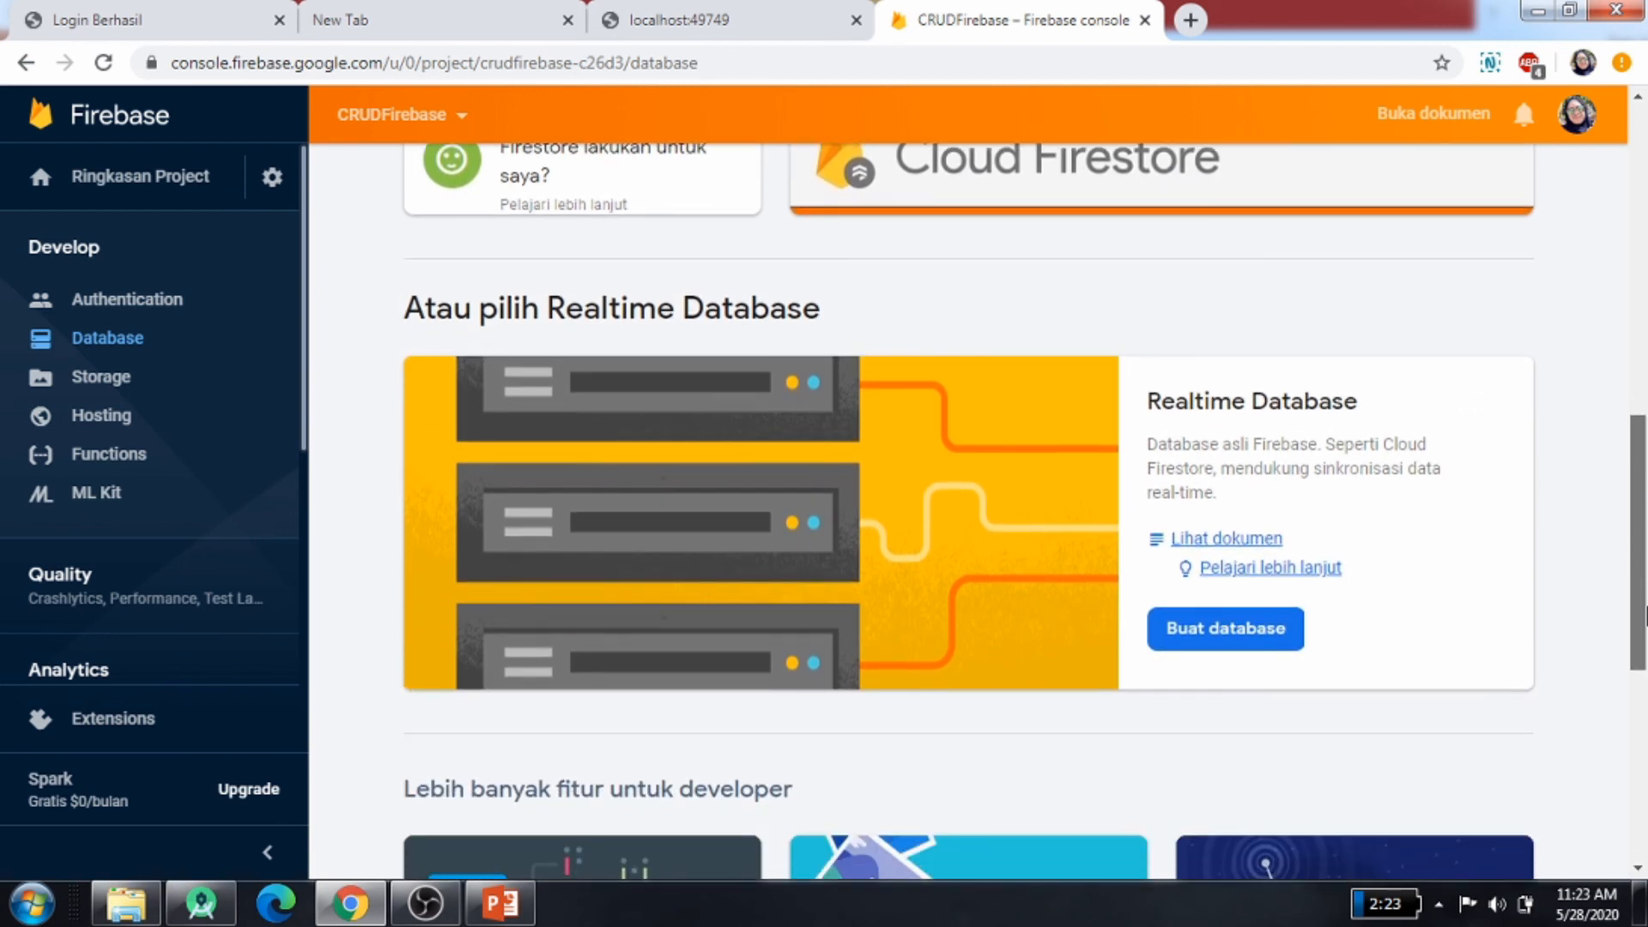
pyautogui.click(1255, 632)
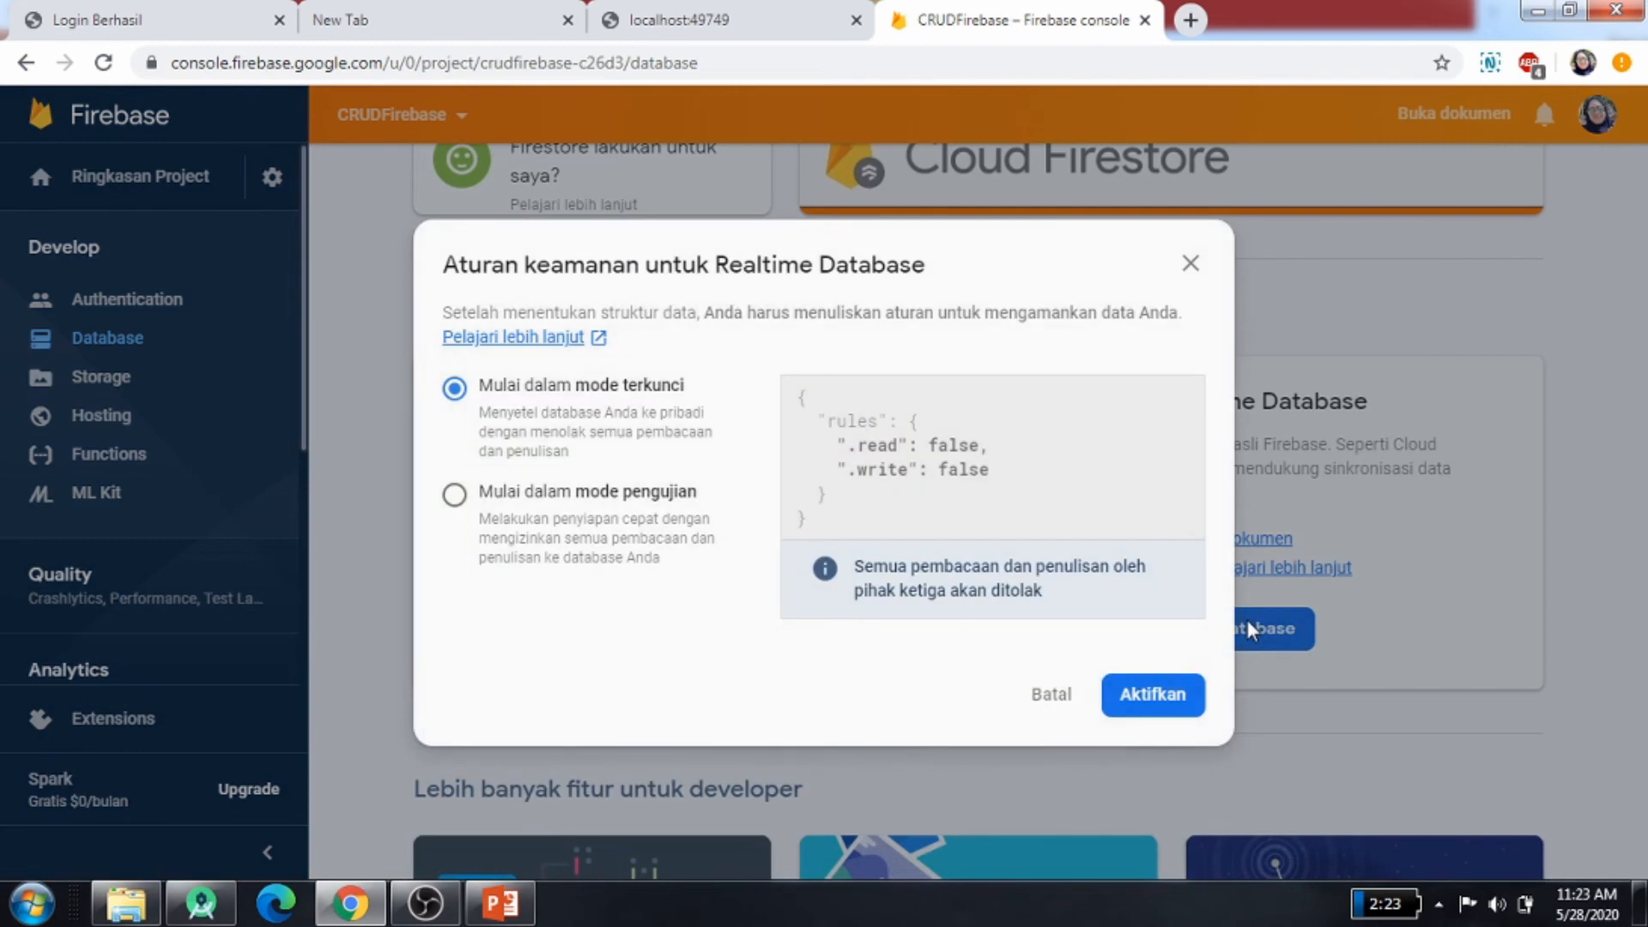
pyautogui.click(1150, 712)
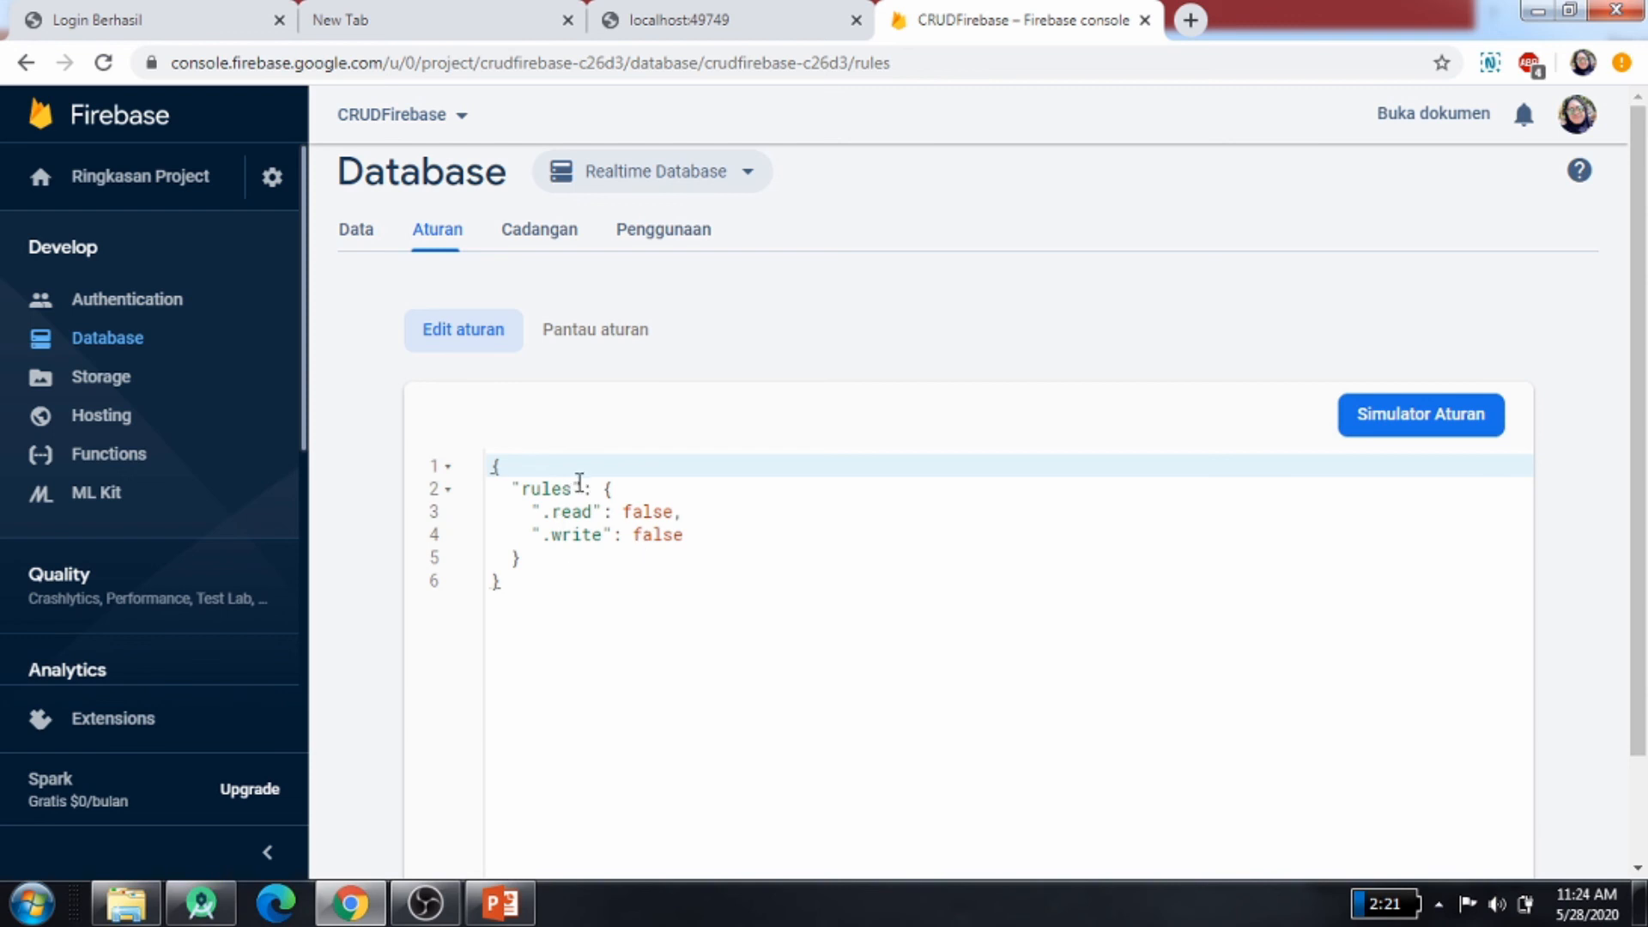
# Insert a "users": { } block inside "rules", above the ".read" line of the database rules
pyautogui.click(546, 514)
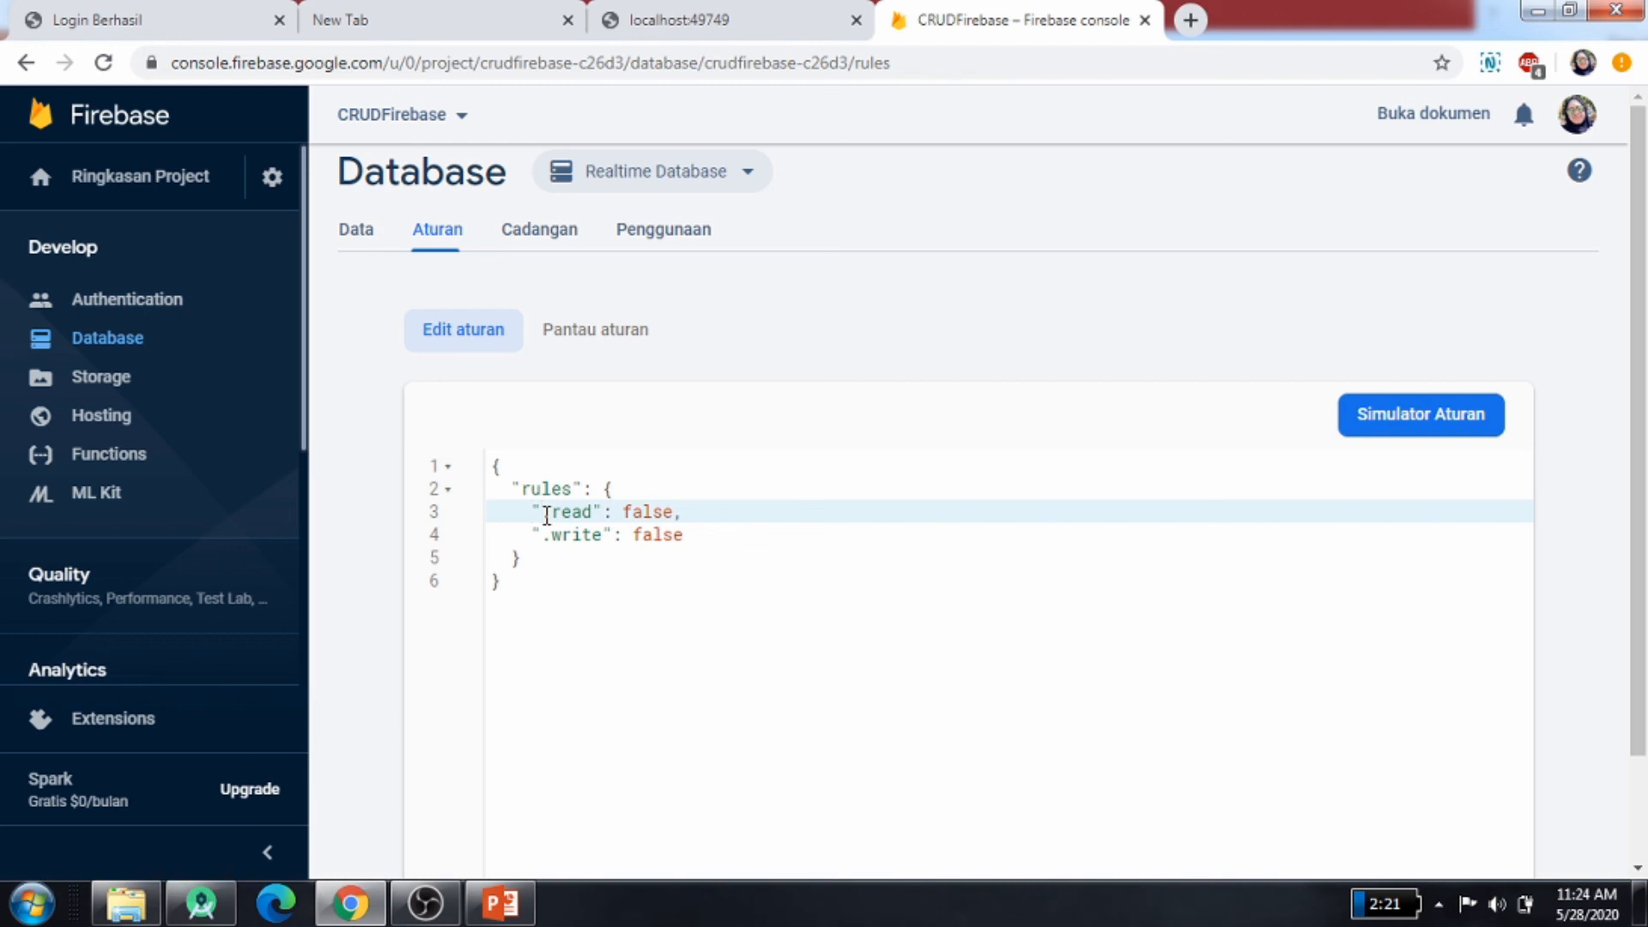
pyautogui.press('Return')
pyautogui.press('Up')
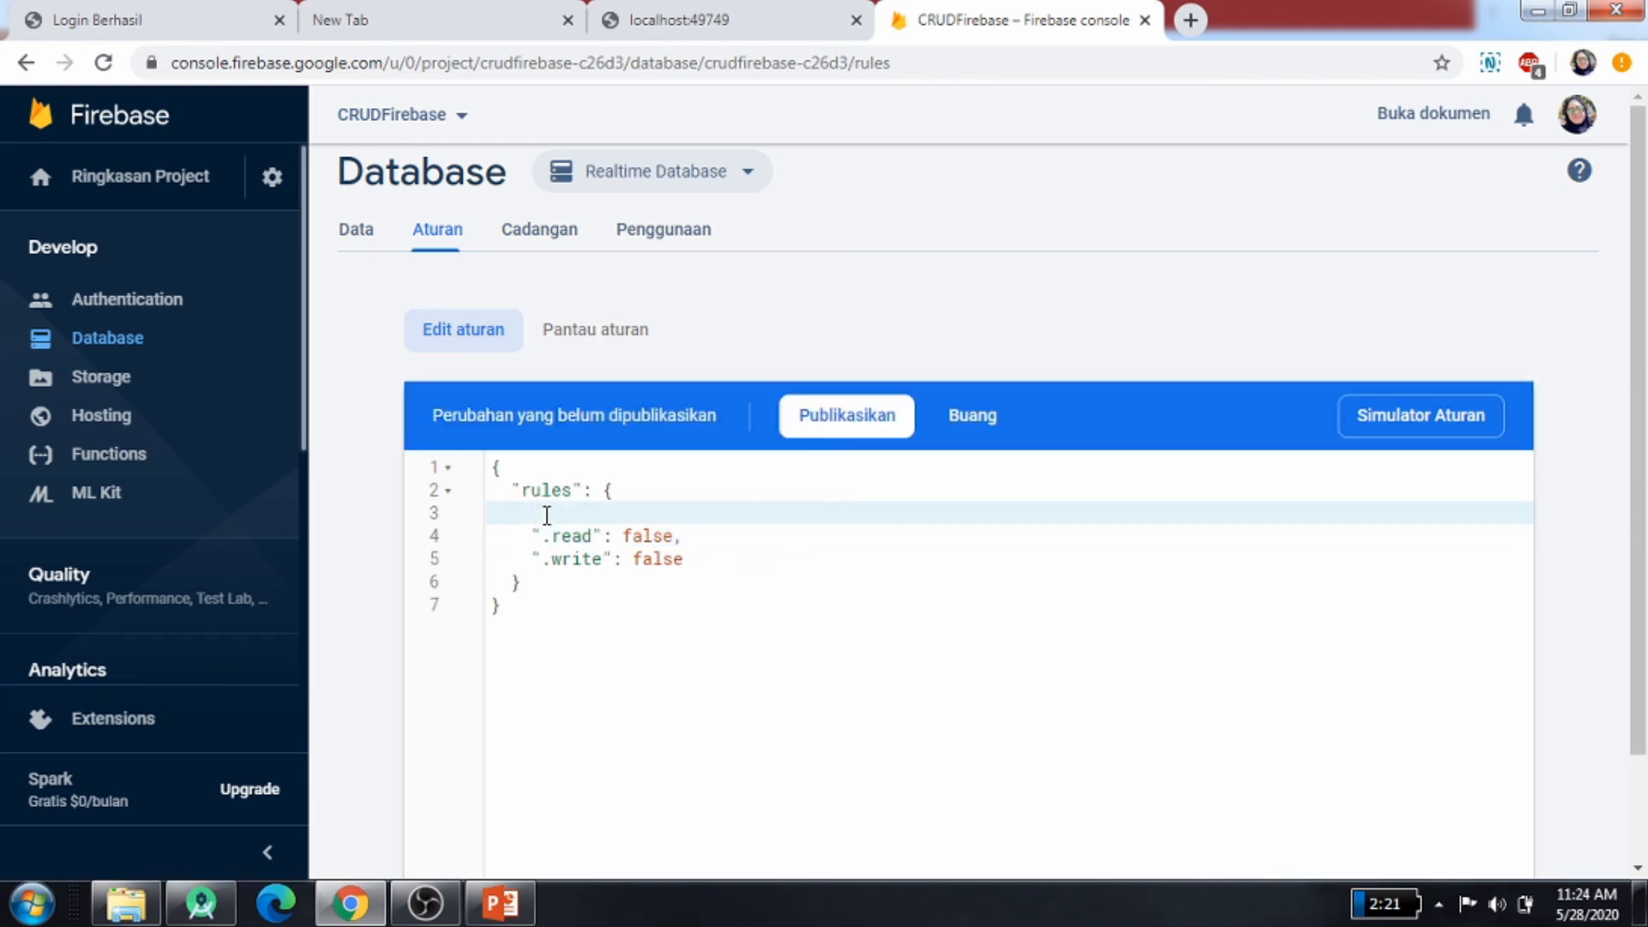
pyautogui.write('"users')
pyautogui.press('Right')
pyautogui.write(': {')
pyautogui.press('Return')
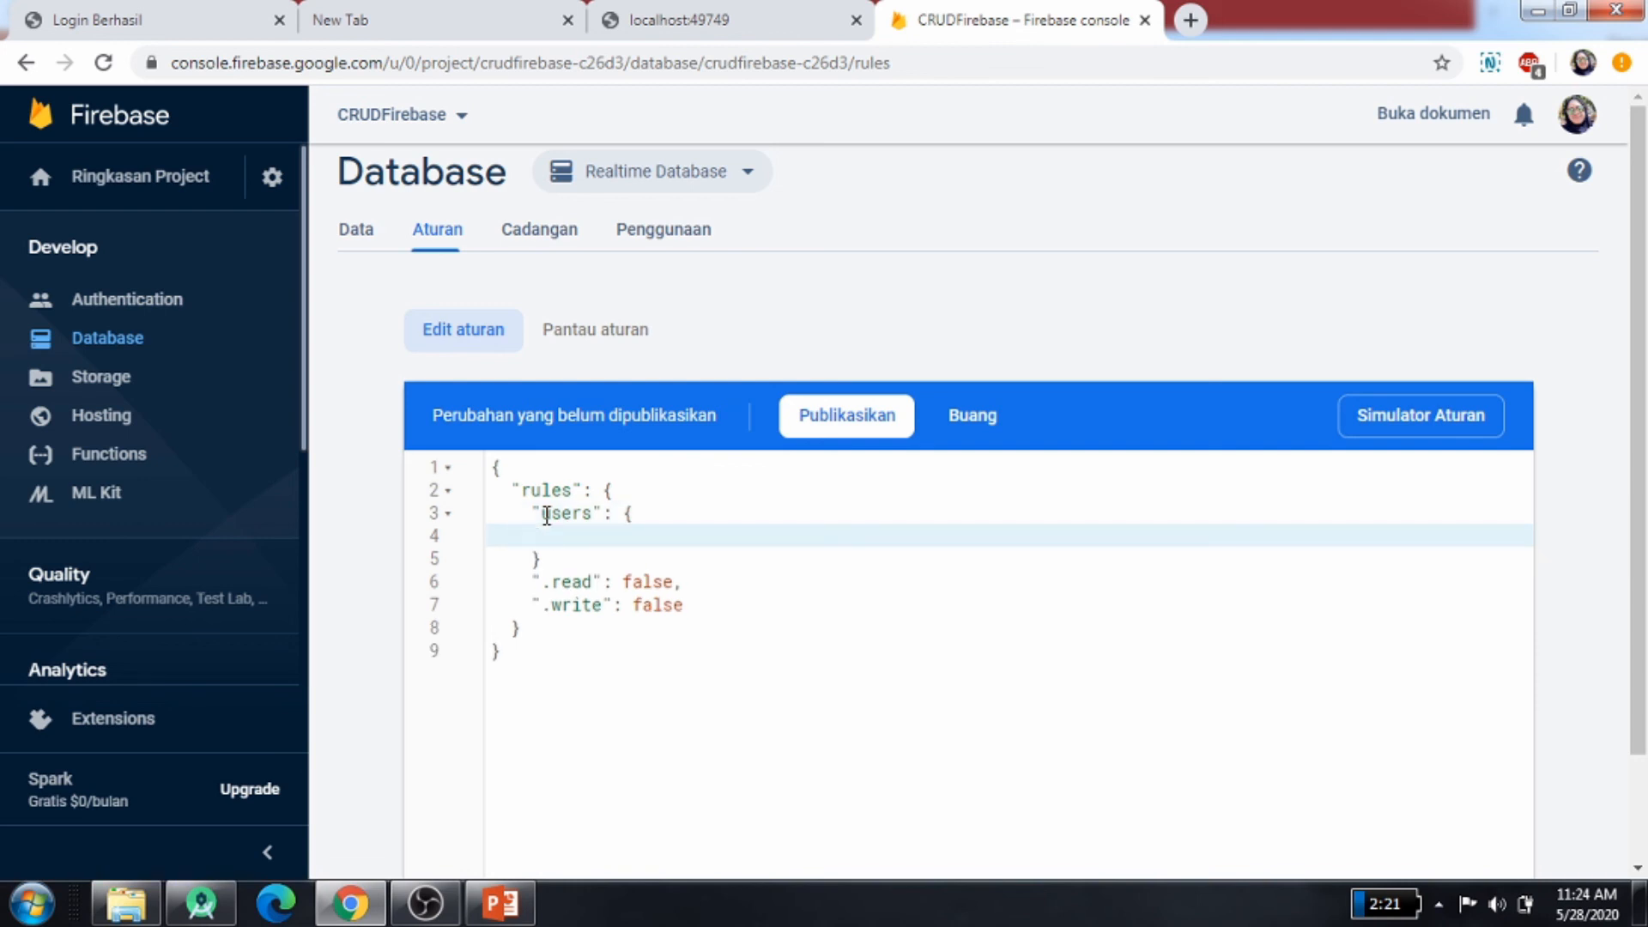
# Nest a "$uid": { } block inside the "users" block of the rules
pyautogui.write('"$')
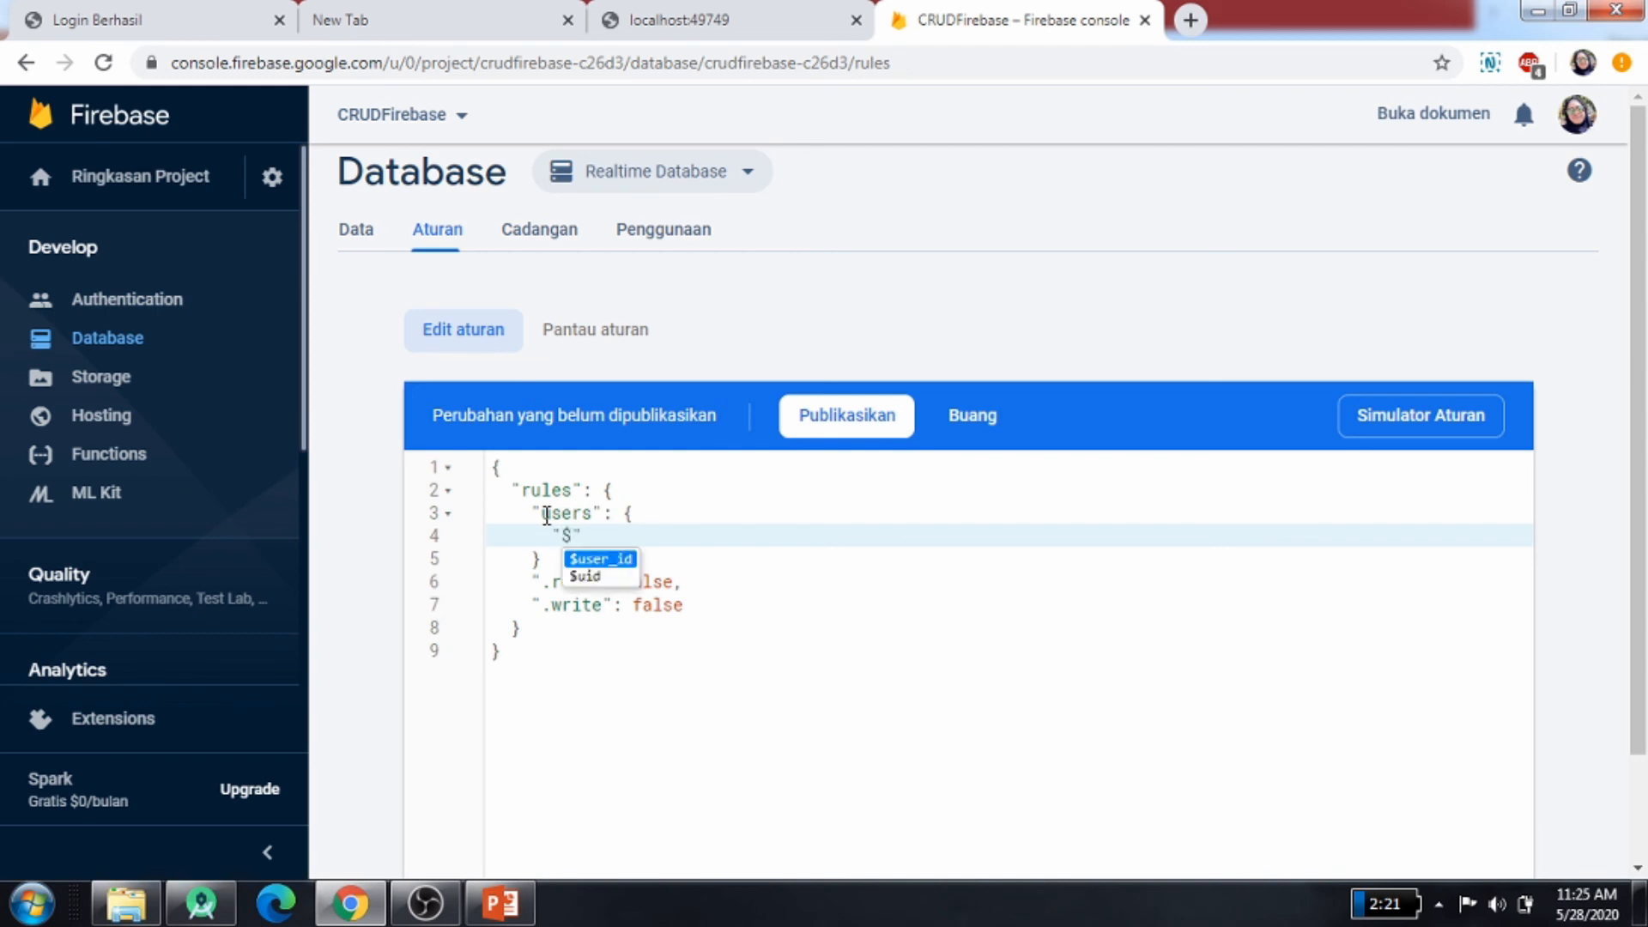
pyautogui.press('Down')
pyautogui.press('Return')
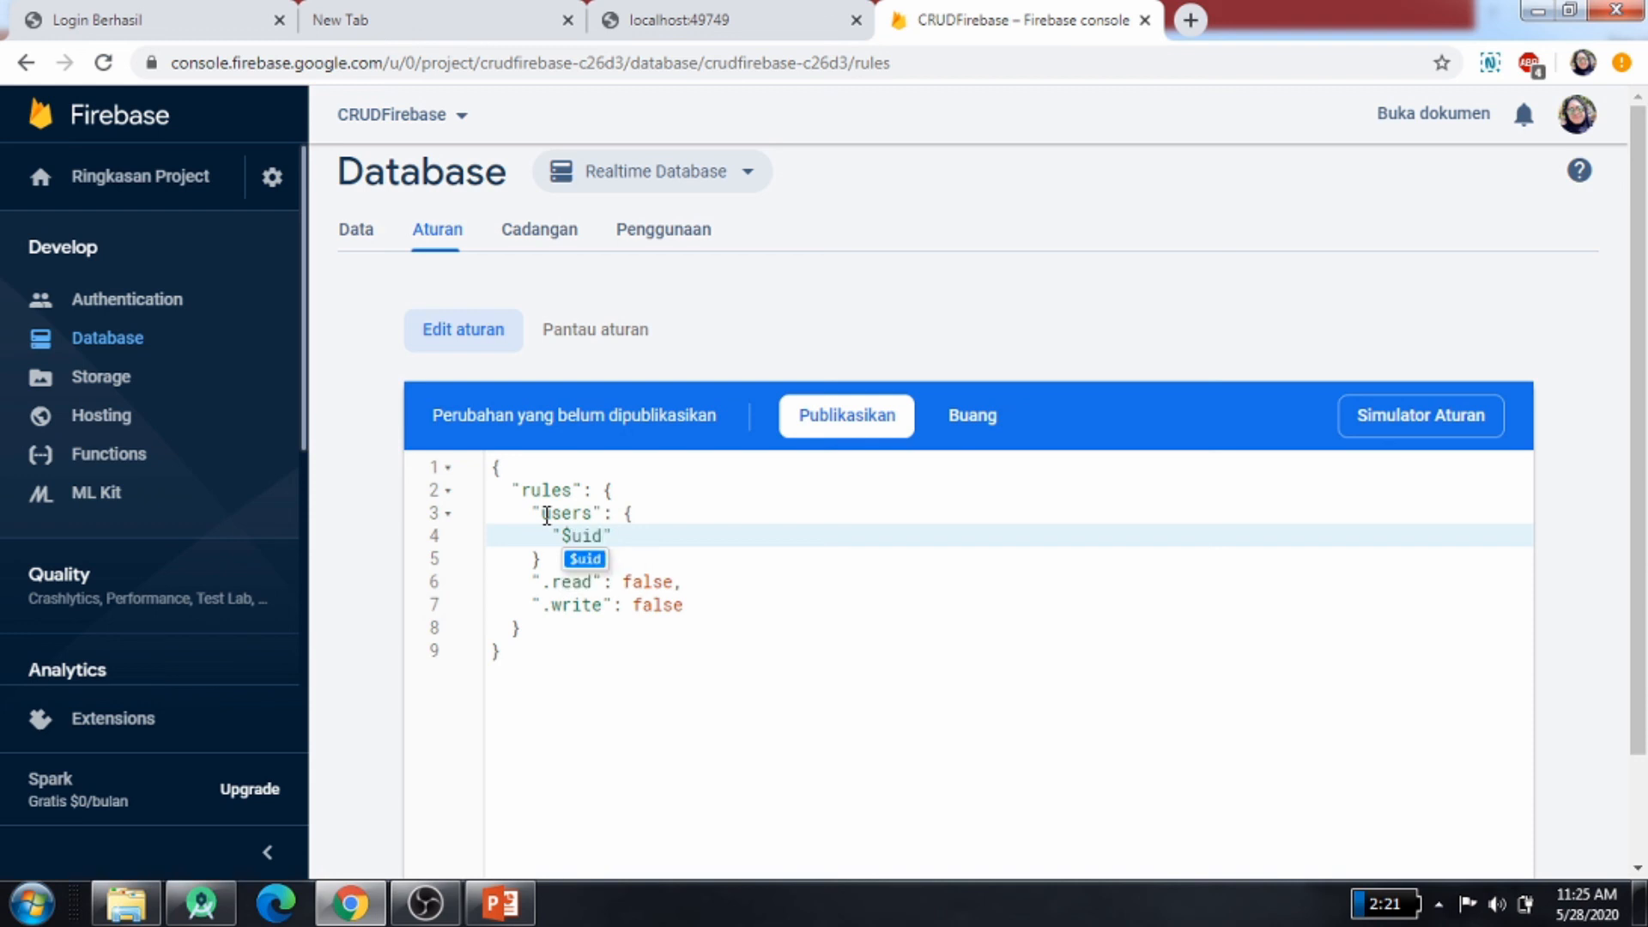
pyautogui.press('Right')
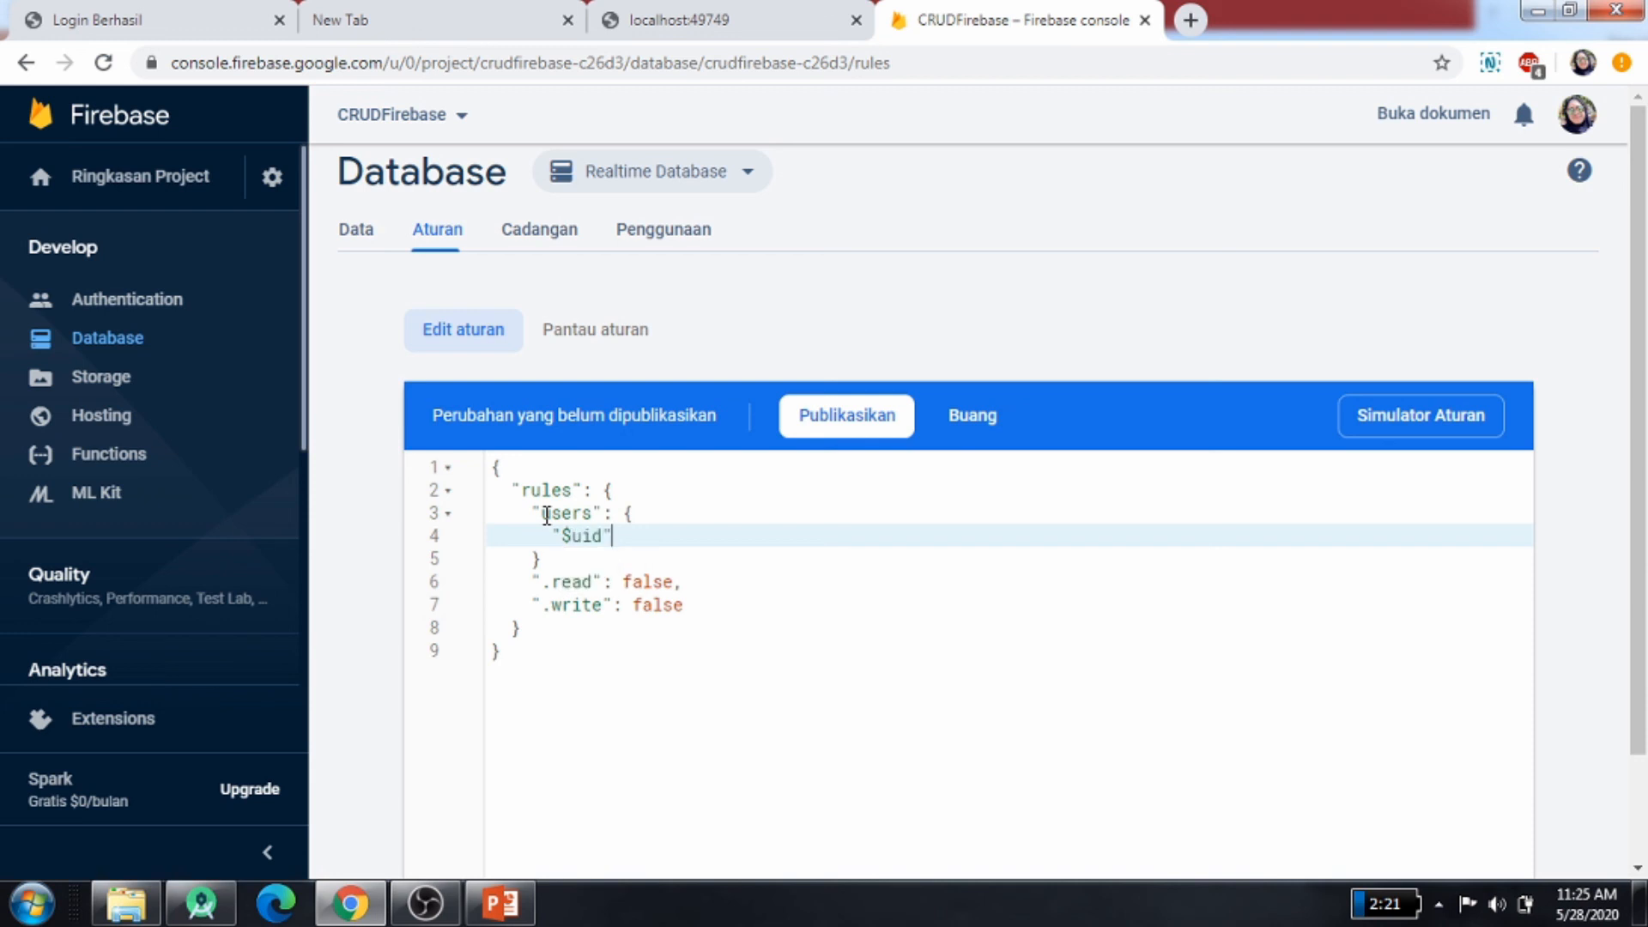
pyautogui.write(': {')
pyautogui.press('Return')
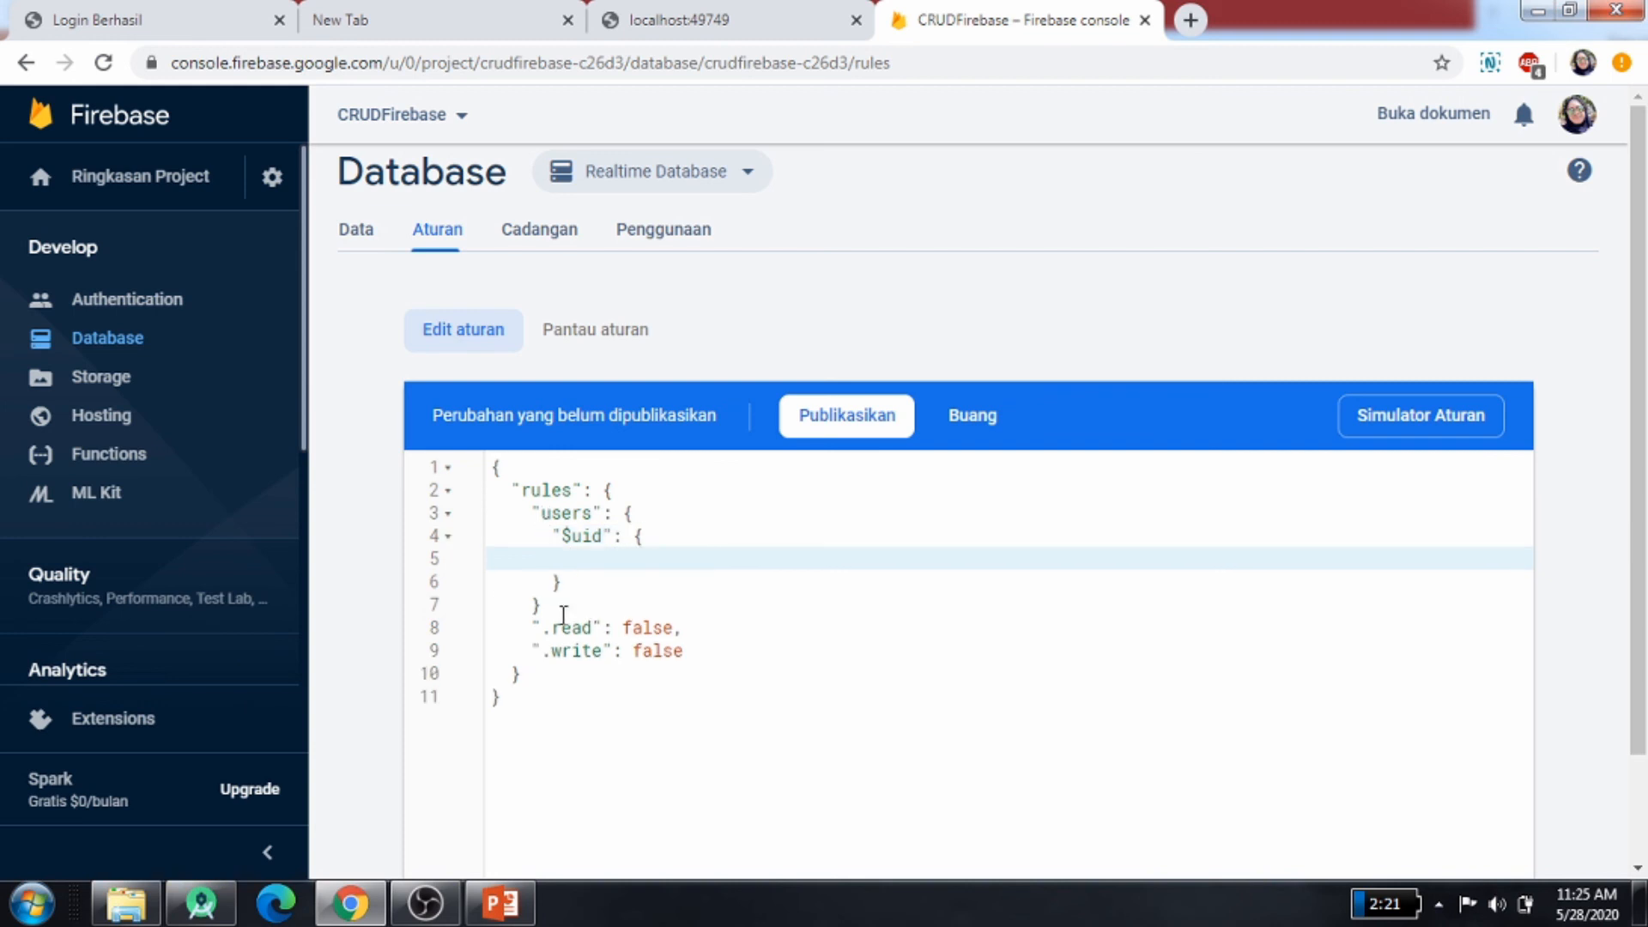
# Move the ".read" and ".write" rules into the "$uid" block and indent the ".write" line to match
pyautogui.moveTo(533, 631); pyautogui.dragTo(707, 655)
pyautogui.hotkey('ctrl', 'c')
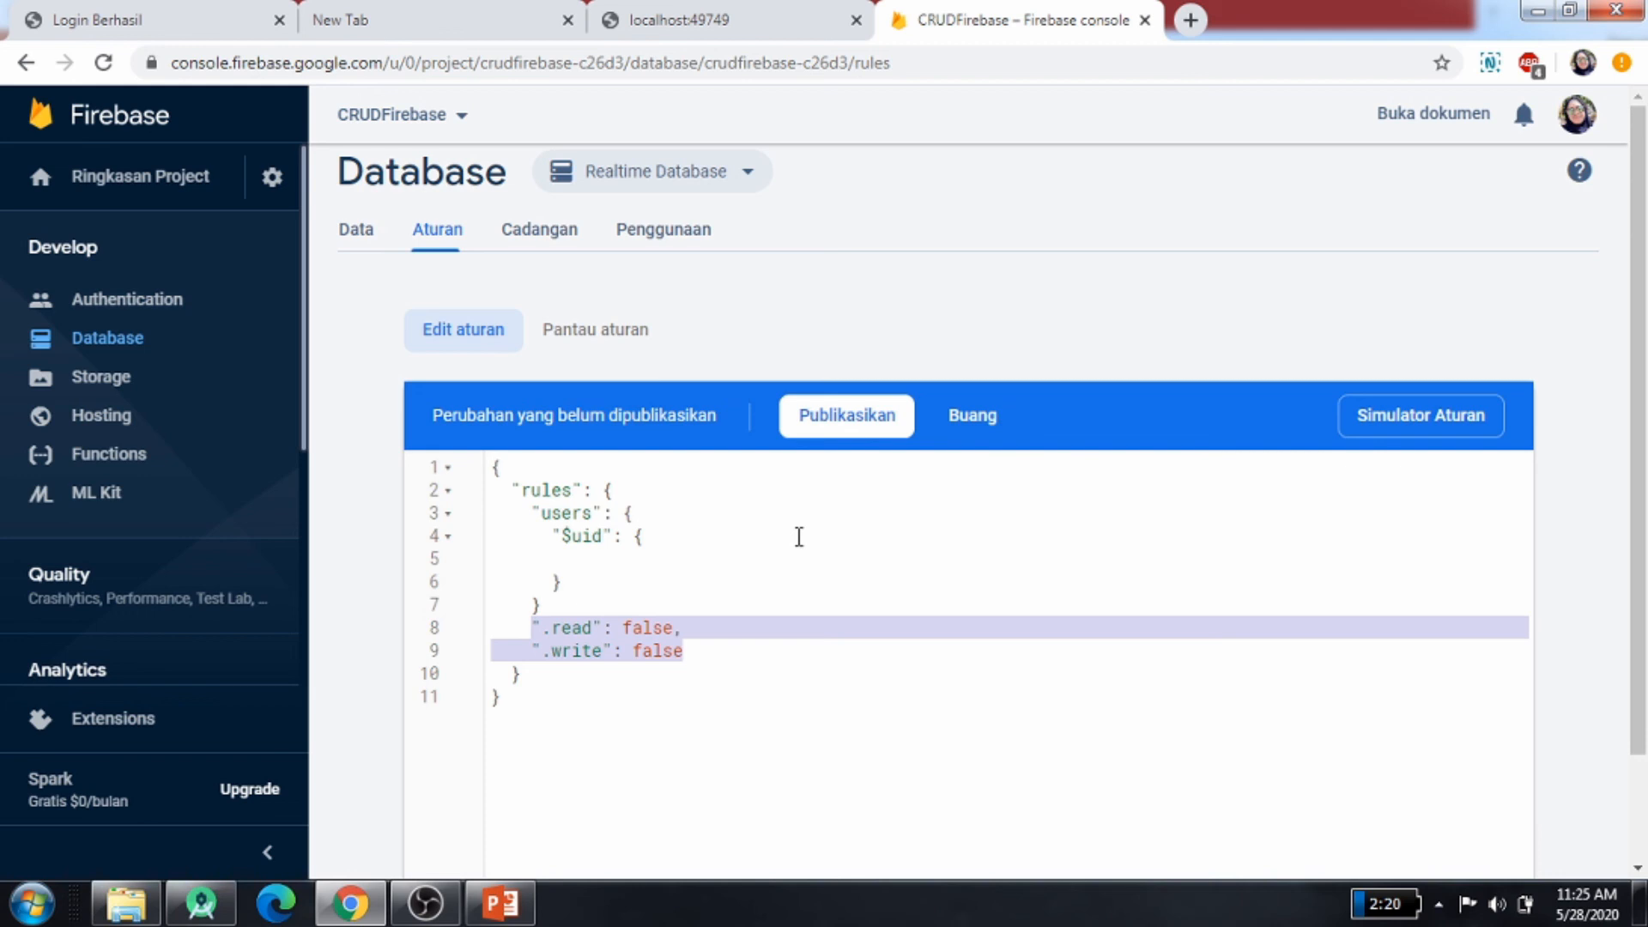
pyautogui.press('BackSpace')
pyautogui.click(578, 556)
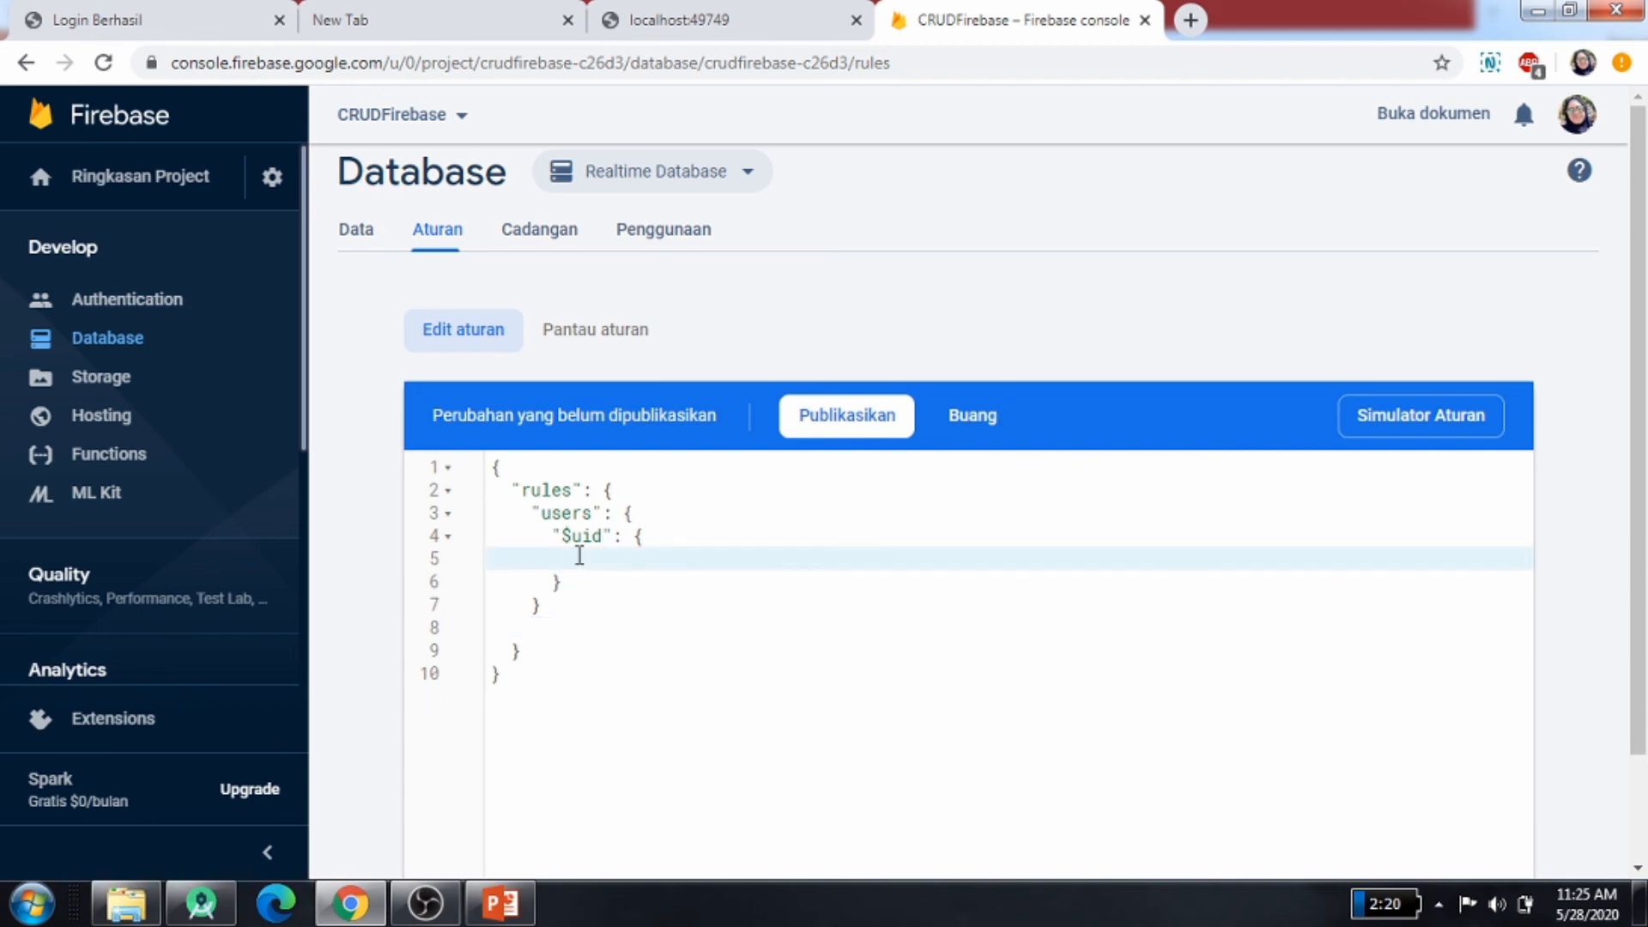
pyautogui.hotkey('ctrl', 'v')
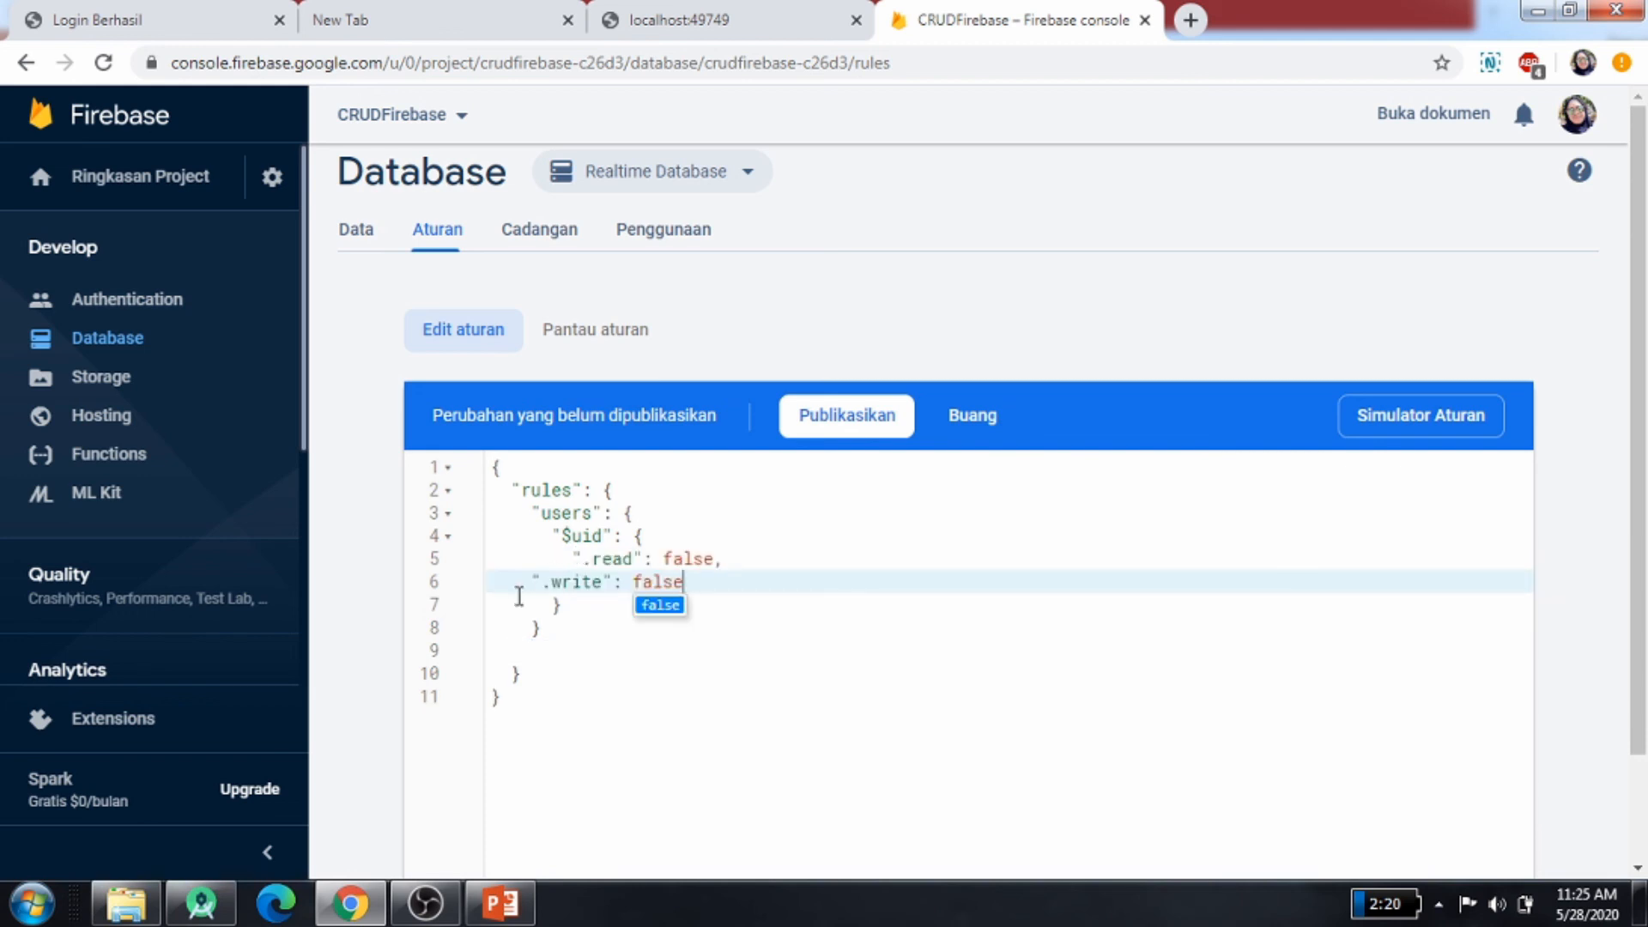
pyautogui.click(531, 591)
pyautogui.press('Tab')
pyautogui.press('Tab')
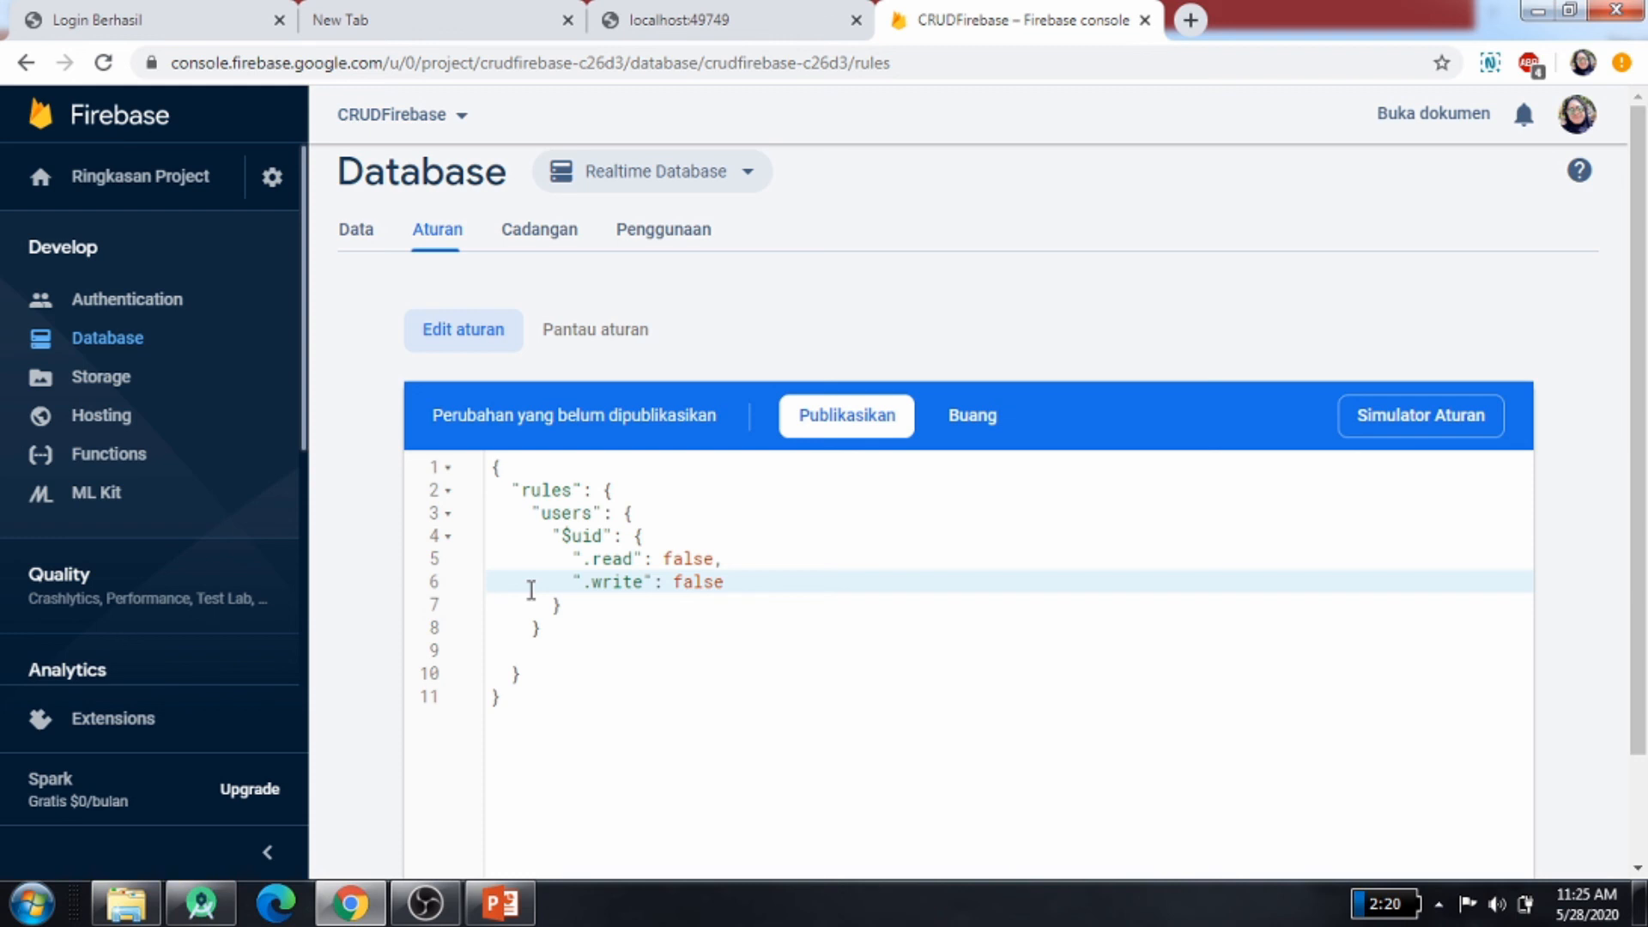
# Replace the ".read" rule's value with "$uid === auth.uid"
pyautogui.doubleClick(680, 558)
pyautogui.write('"')
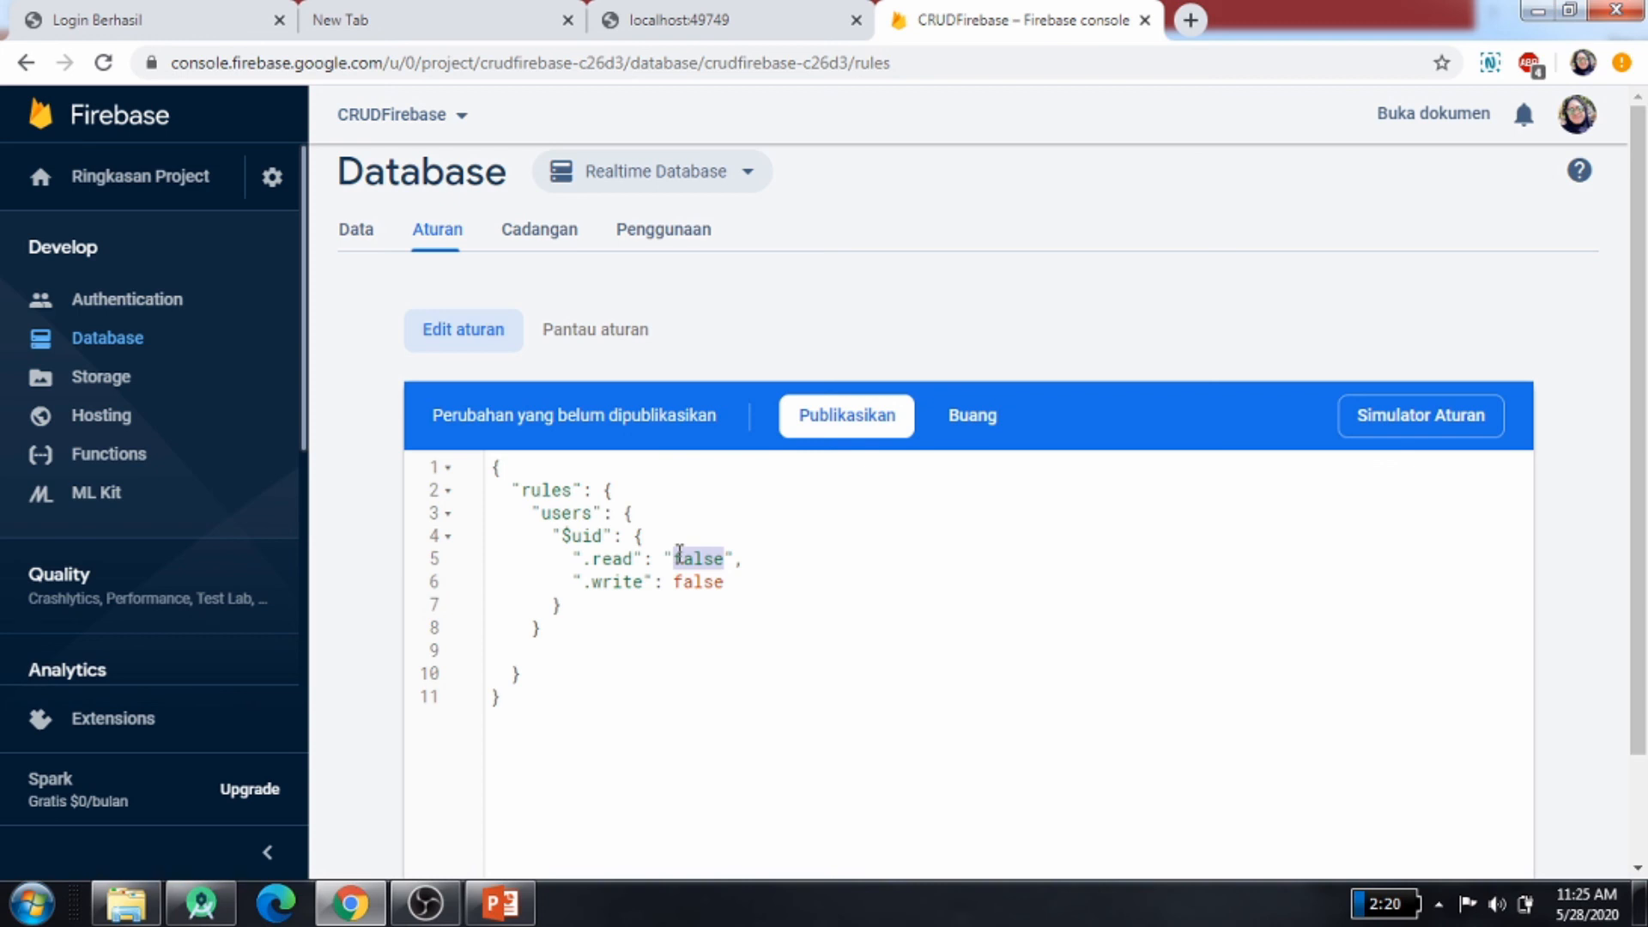
pyautogui.write('$u')
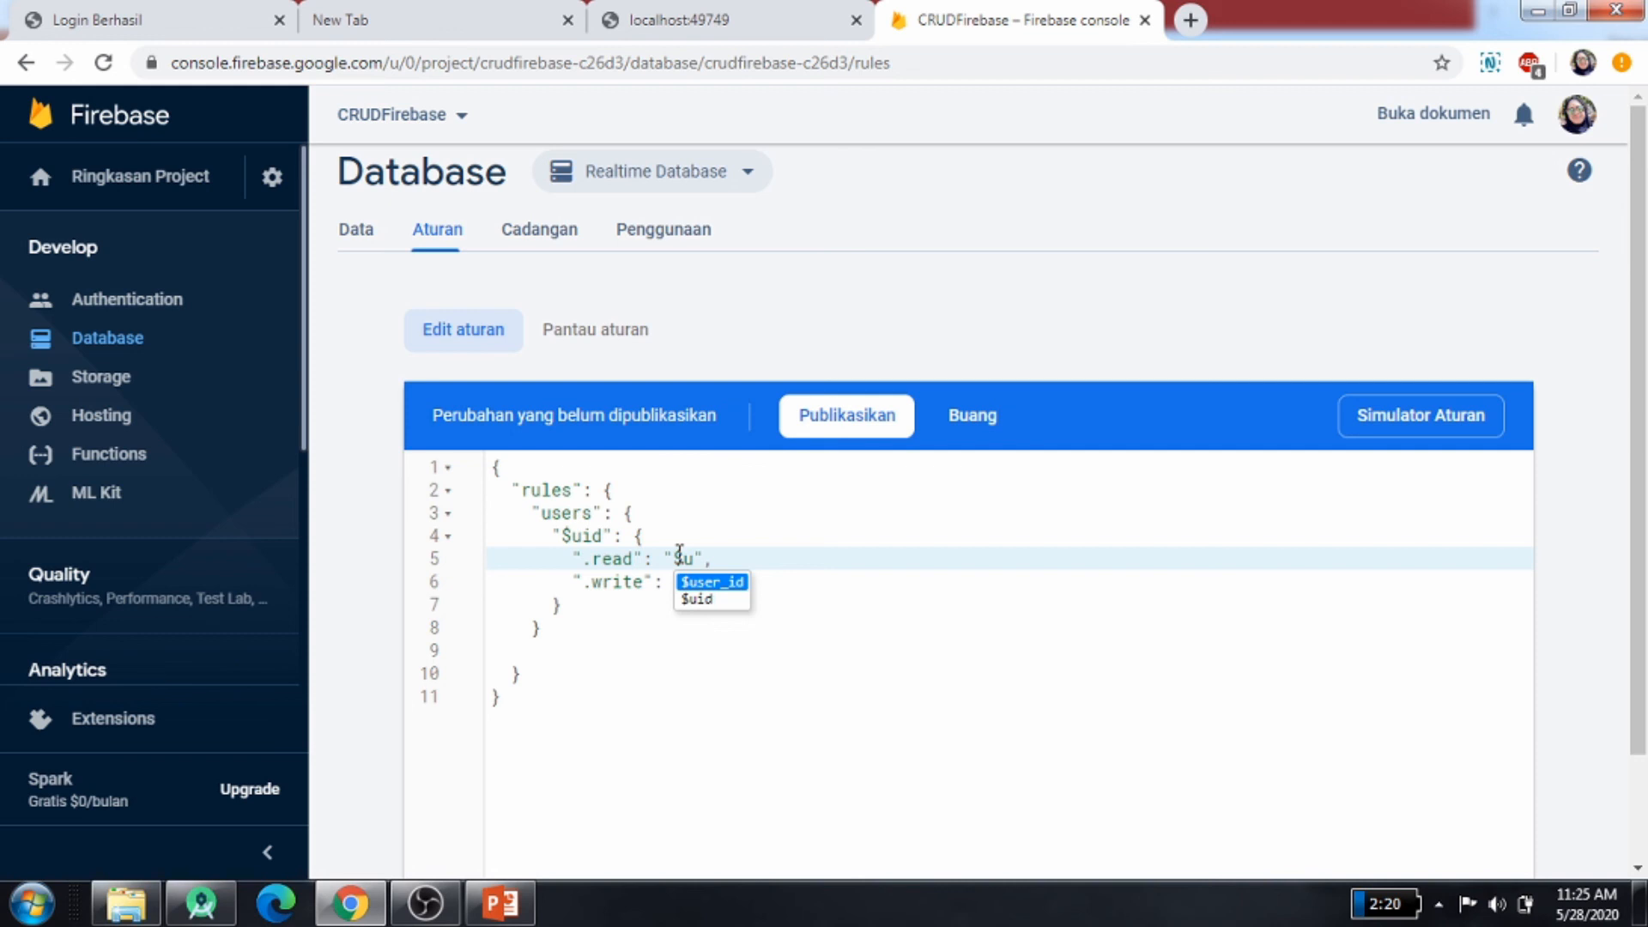
pyautogui.write('id')
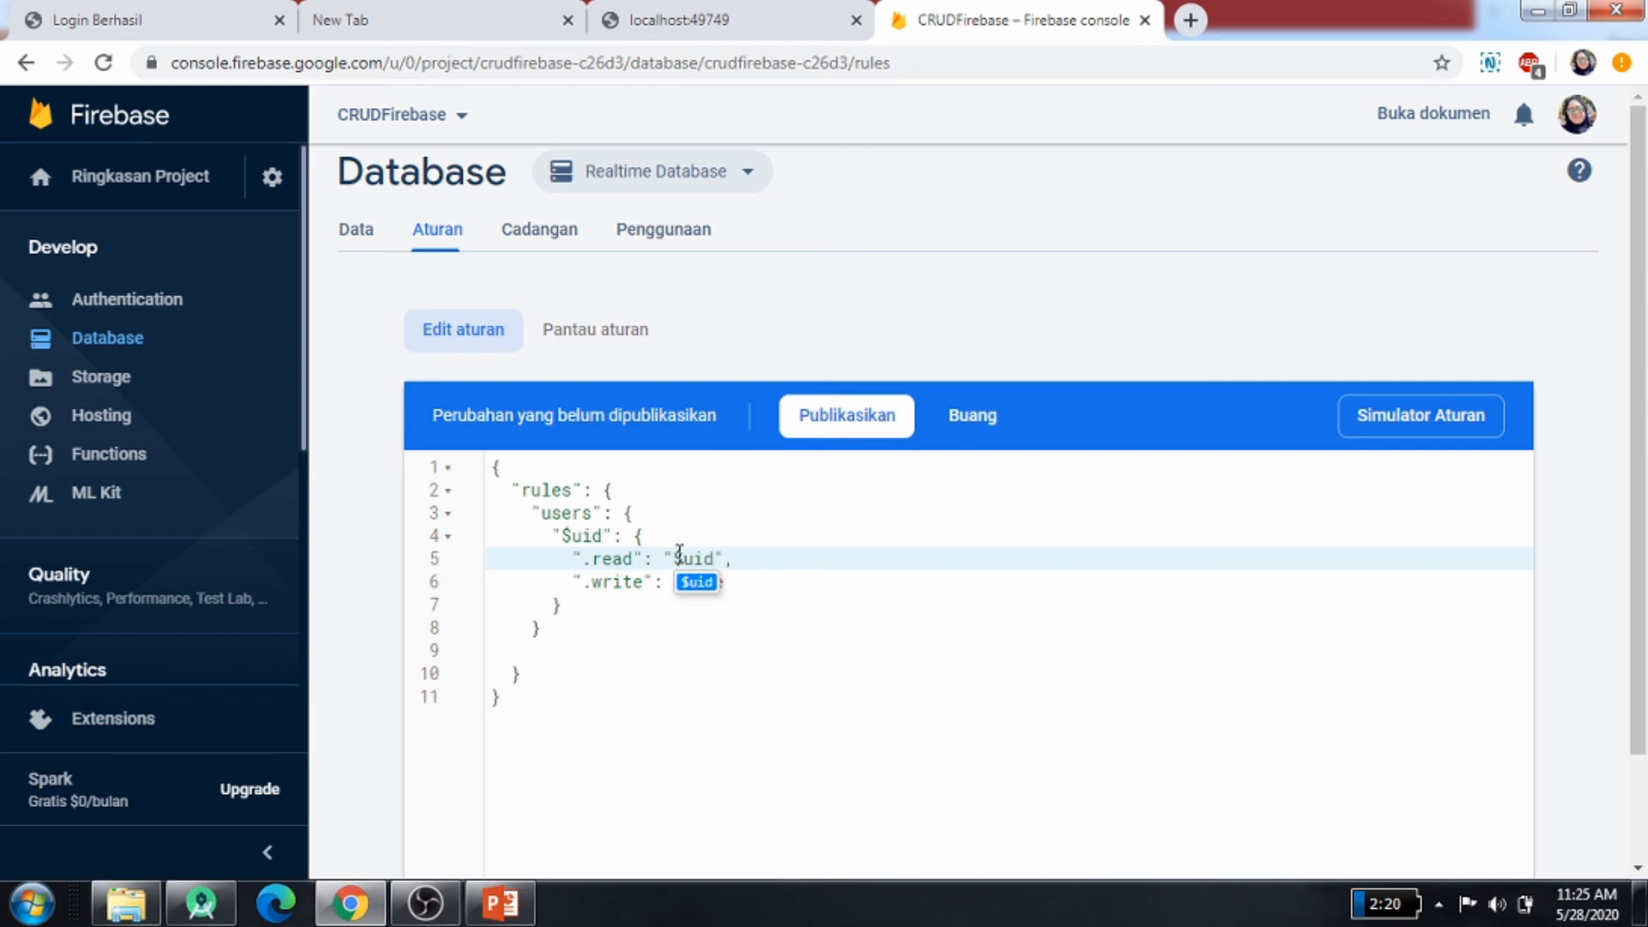
pyautogui.write(' === auth')
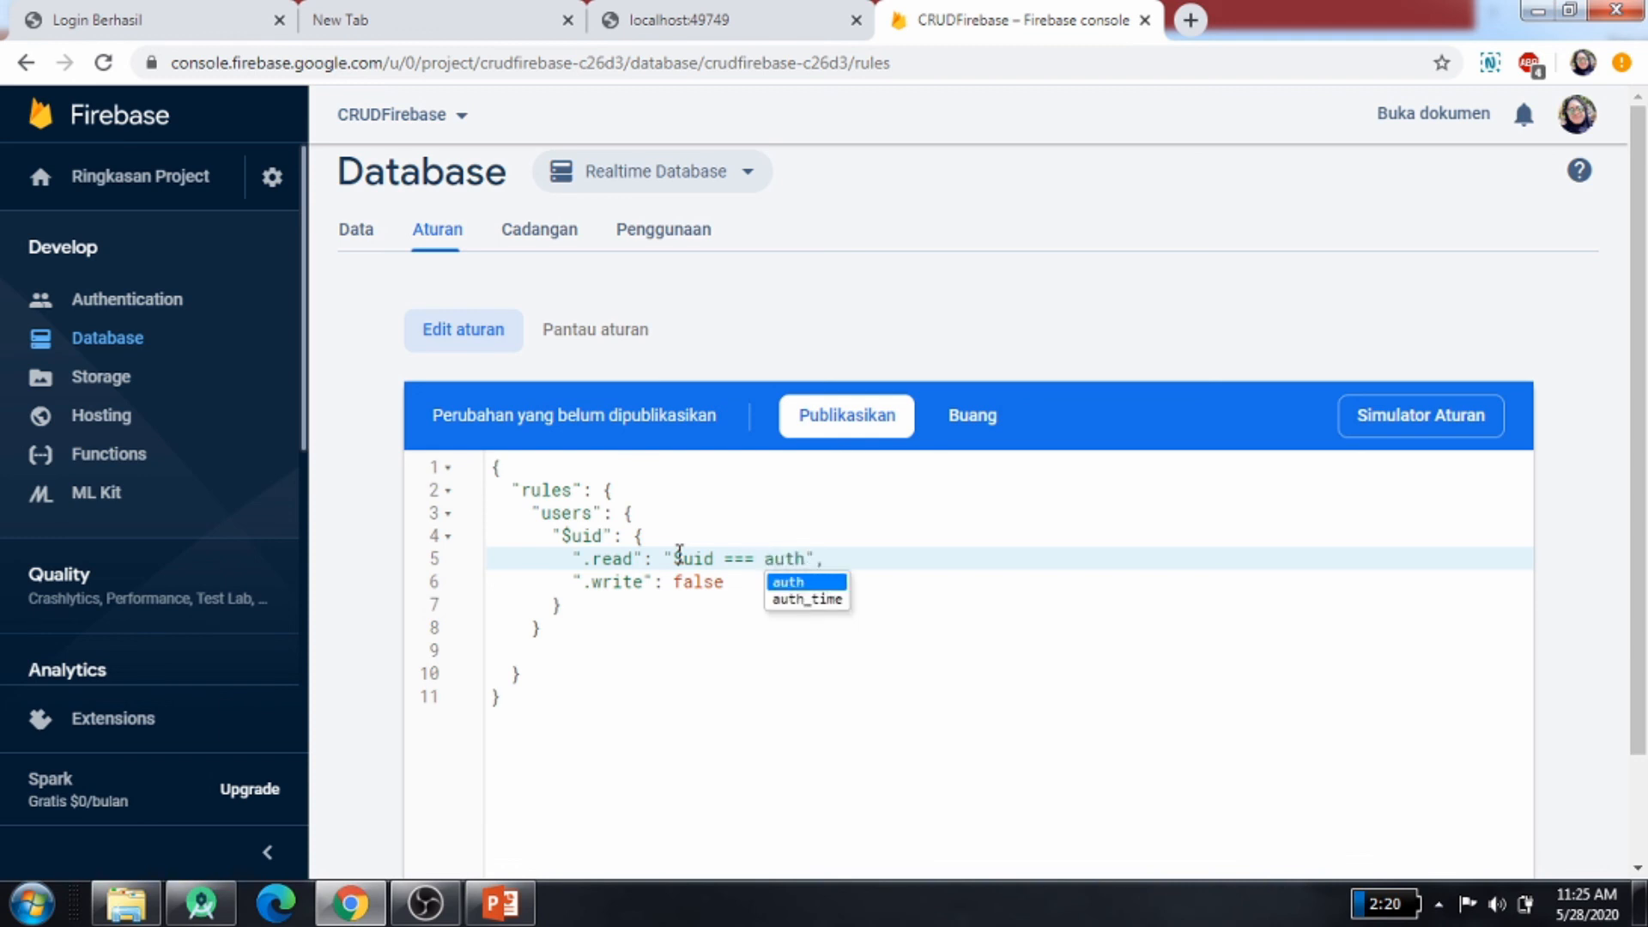
pyautogui.write('.uid')
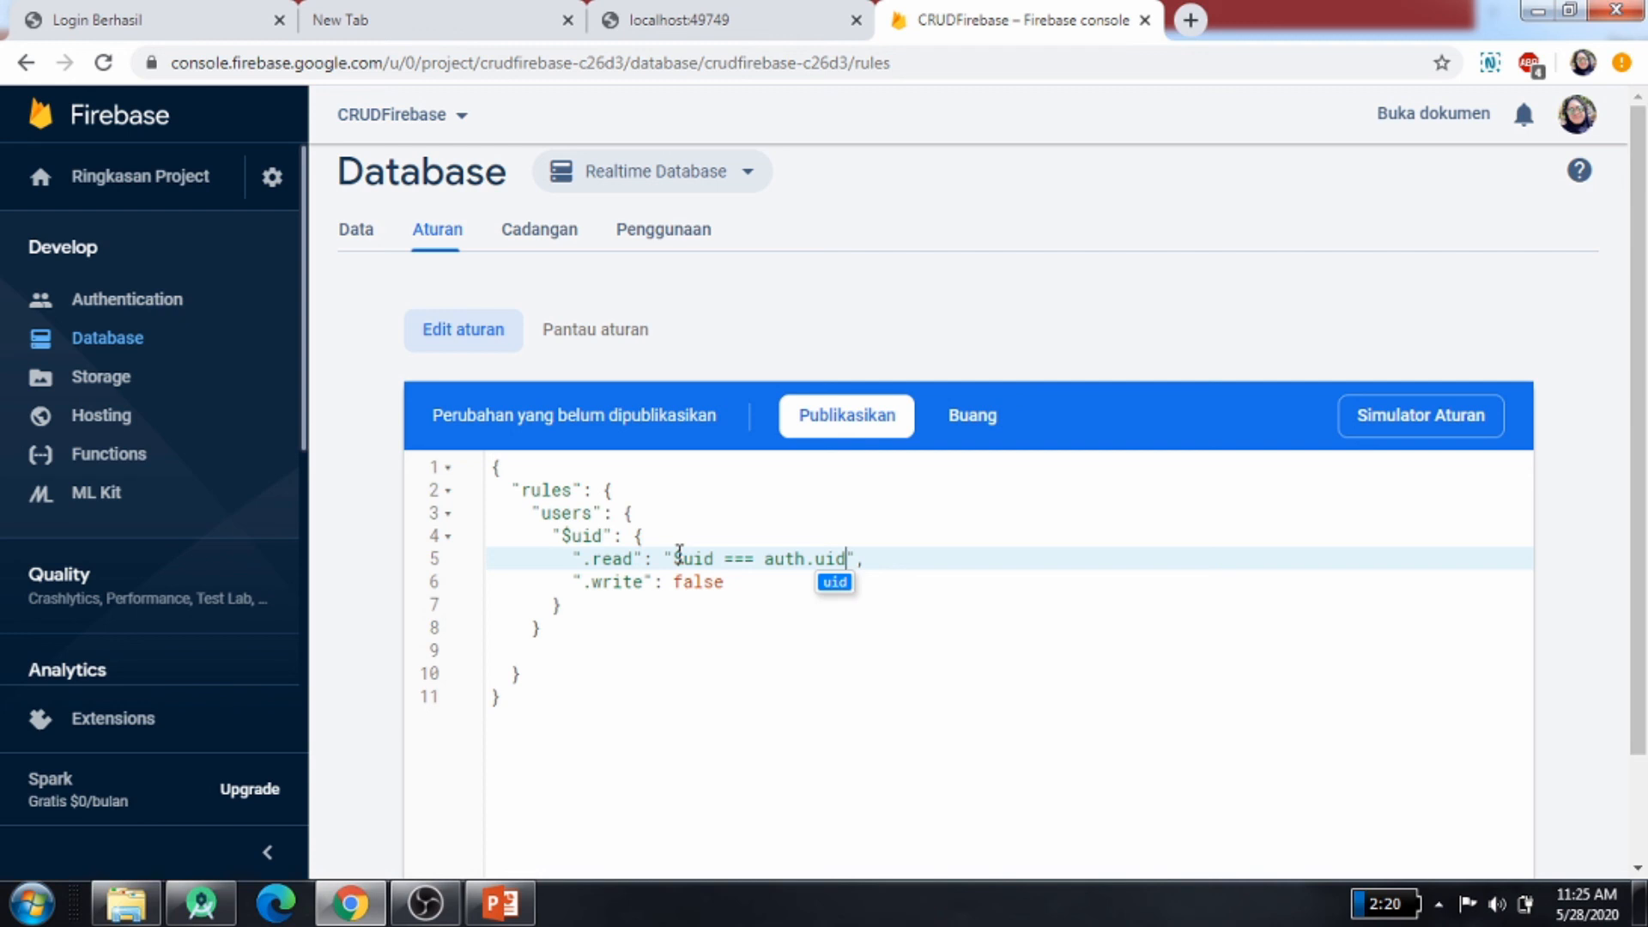
# Copy the ".read" rule's quoted condition "$uid === auth.uid" over the ".write" rule's value
pyautogui.press('Right')
pyautogui.hotkey('ctrl', 'shift', 'Left')
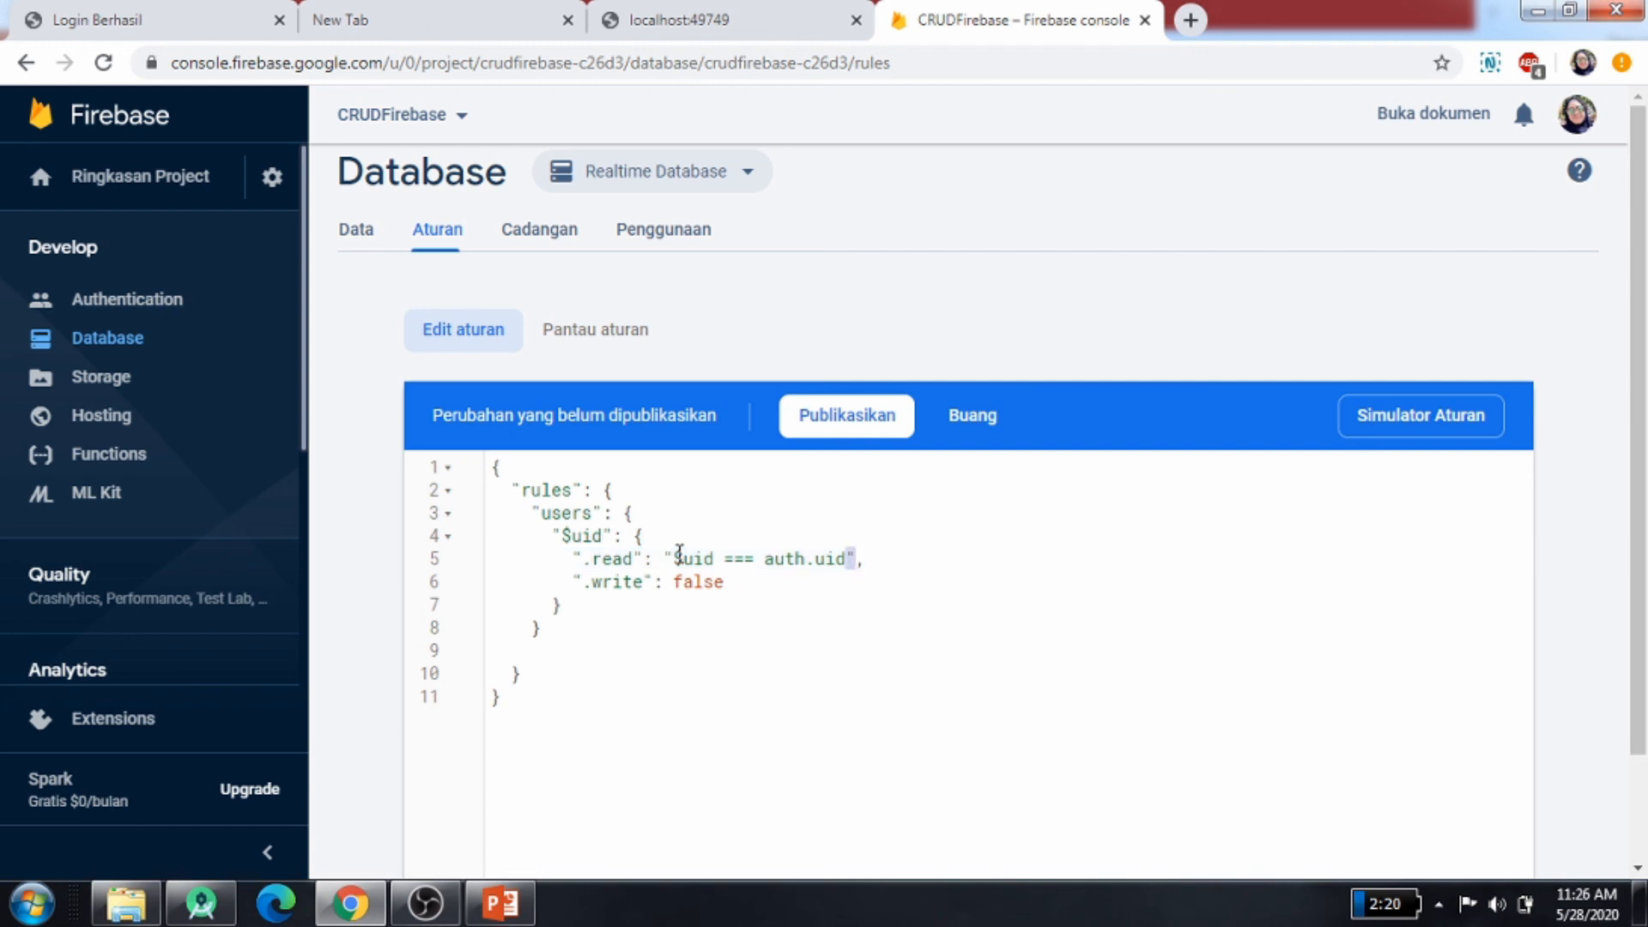
pyautogui.hotkey('shift', 'Home')
pyautogui.hotkey('shift', 'Right')
pyautogui.hotkey('shift', 'Right')
pyautogui.hotkey('shift', 'Right')
pyautogui.hotkey('shift', 'Right')
pyautogui.hotkey('shift', 'Right')
pyautogui.hotkey('shift', 'Right')
pyautogui.hotkey('shift', 'Right')
pyautogui.hotkey('shift', 'Right')
pyautogui.hotkey('shift', 'Right')
pyautogui.hotkey('ctrl', 'c')
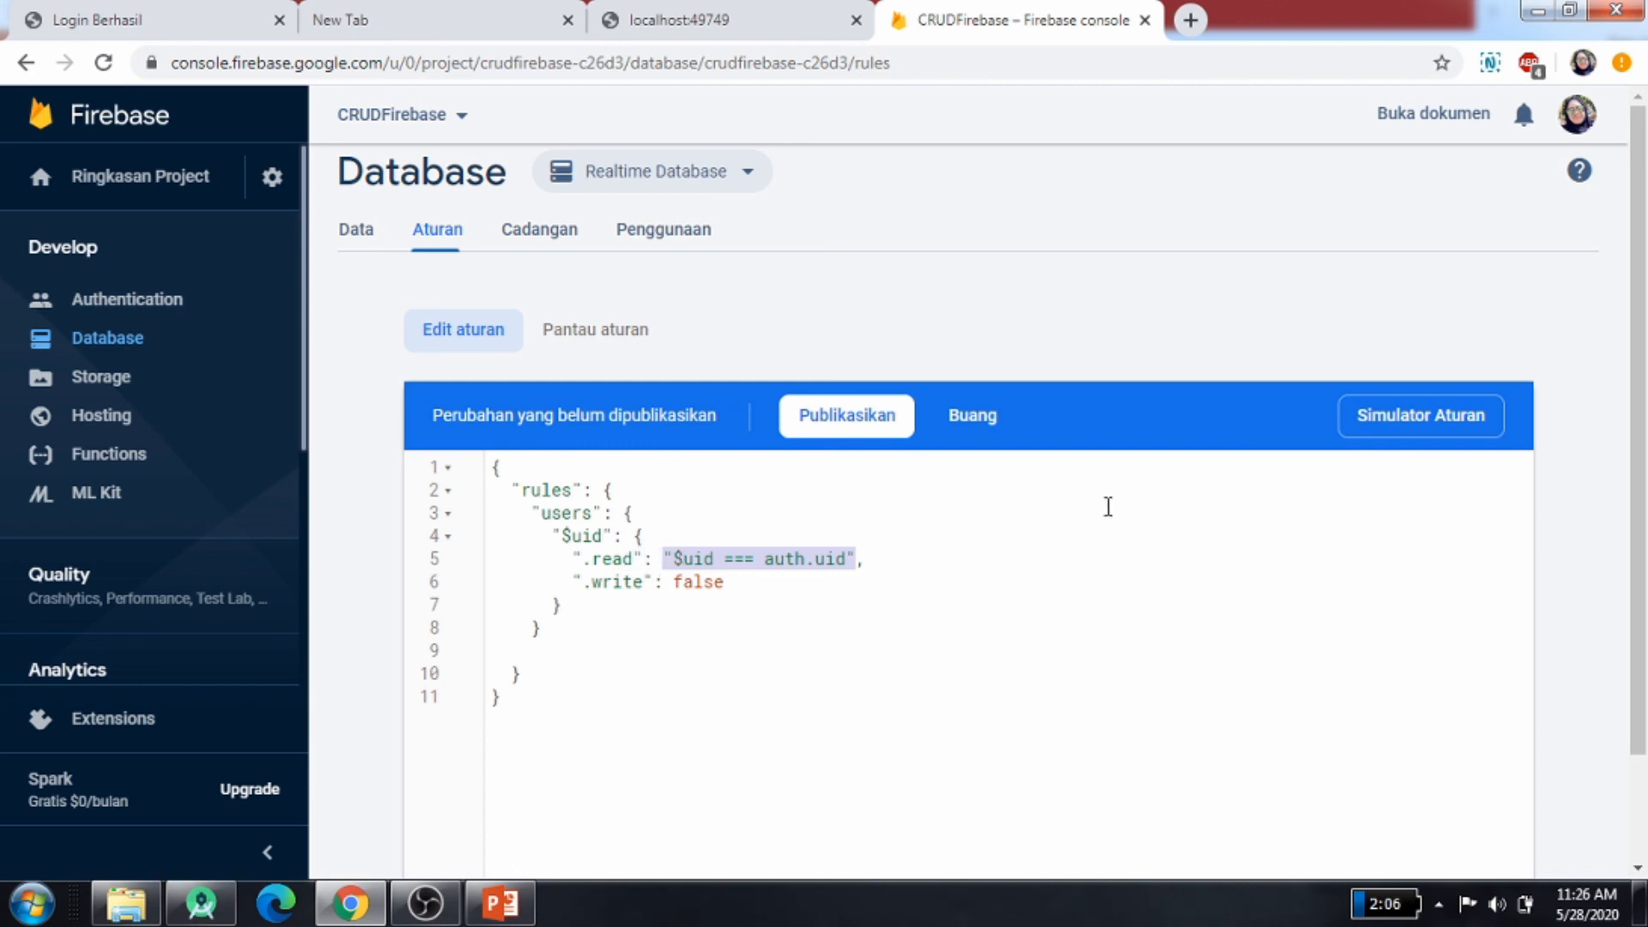
pyautogui.doubleClick(706, 585)
pyautogui.hotkey('ctrl', 'v')
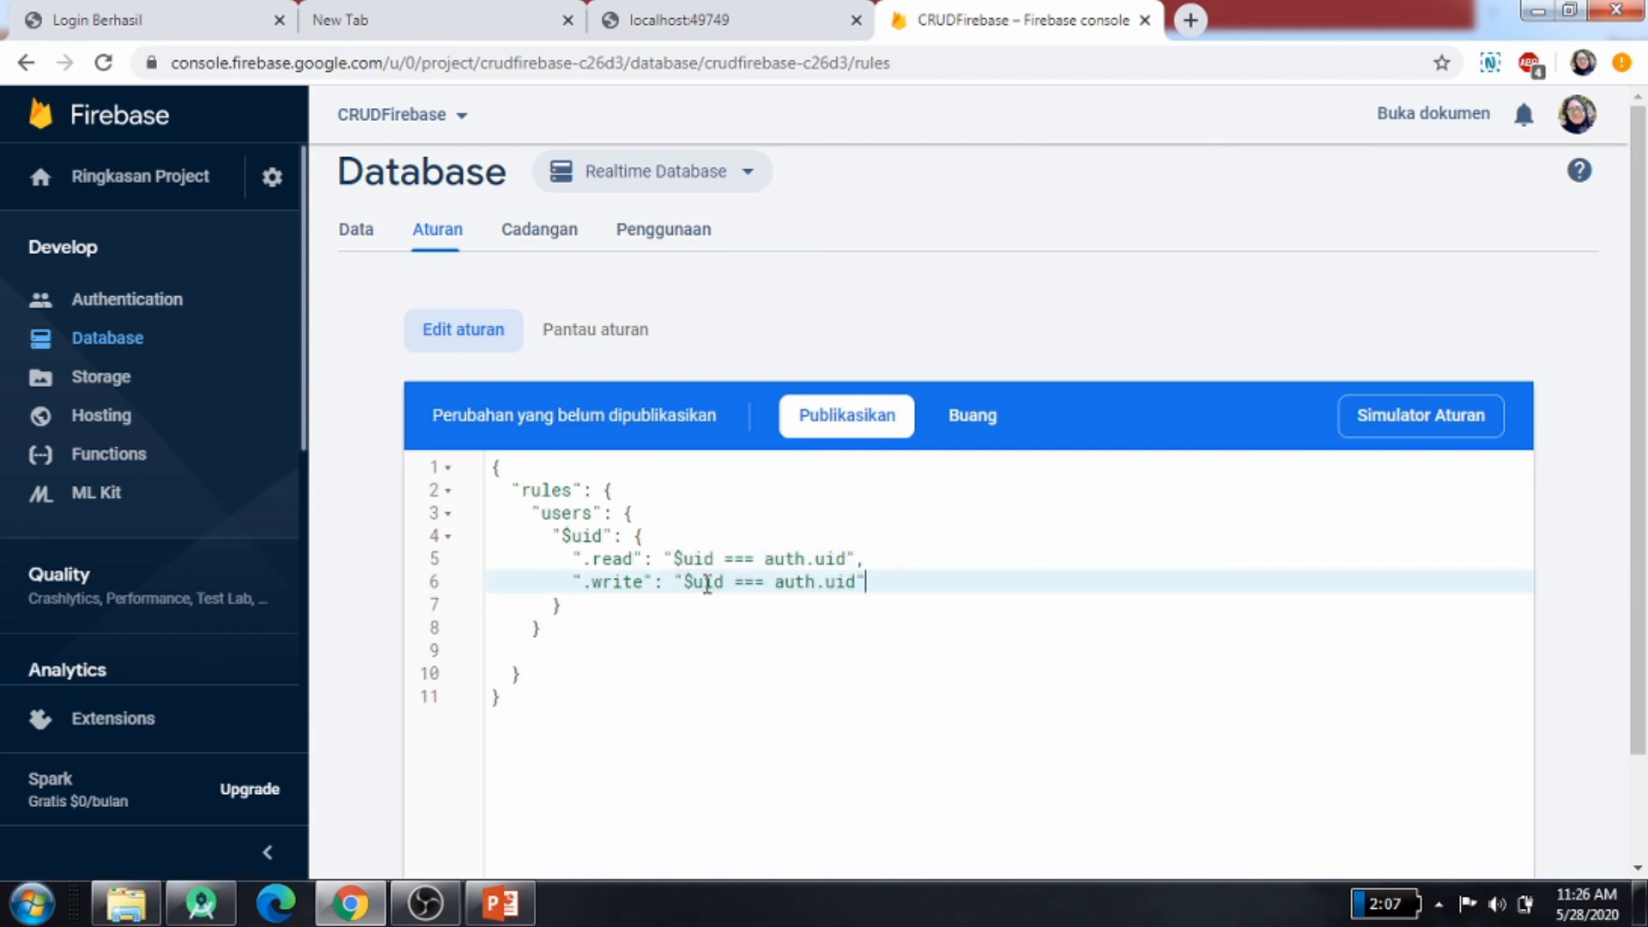
# Remove the empty line below the "users" block and publish the edited database rules
pyautogui.click(493, 650)
pyautogui.press('BackSpace')
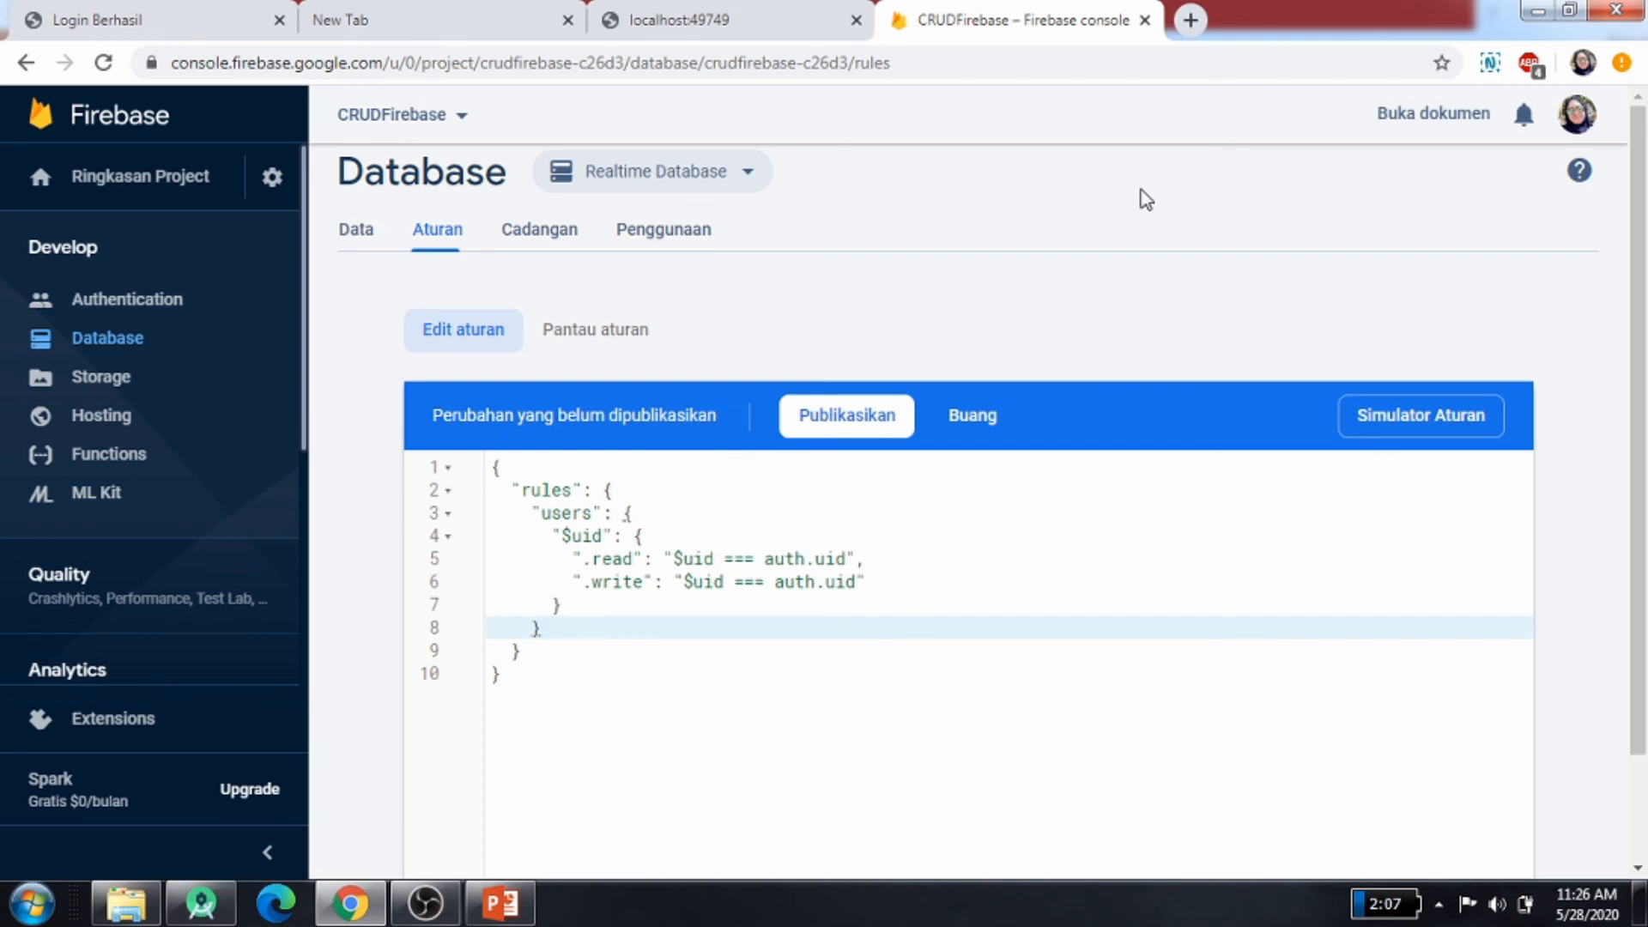
pyautogui.click(848, 421)
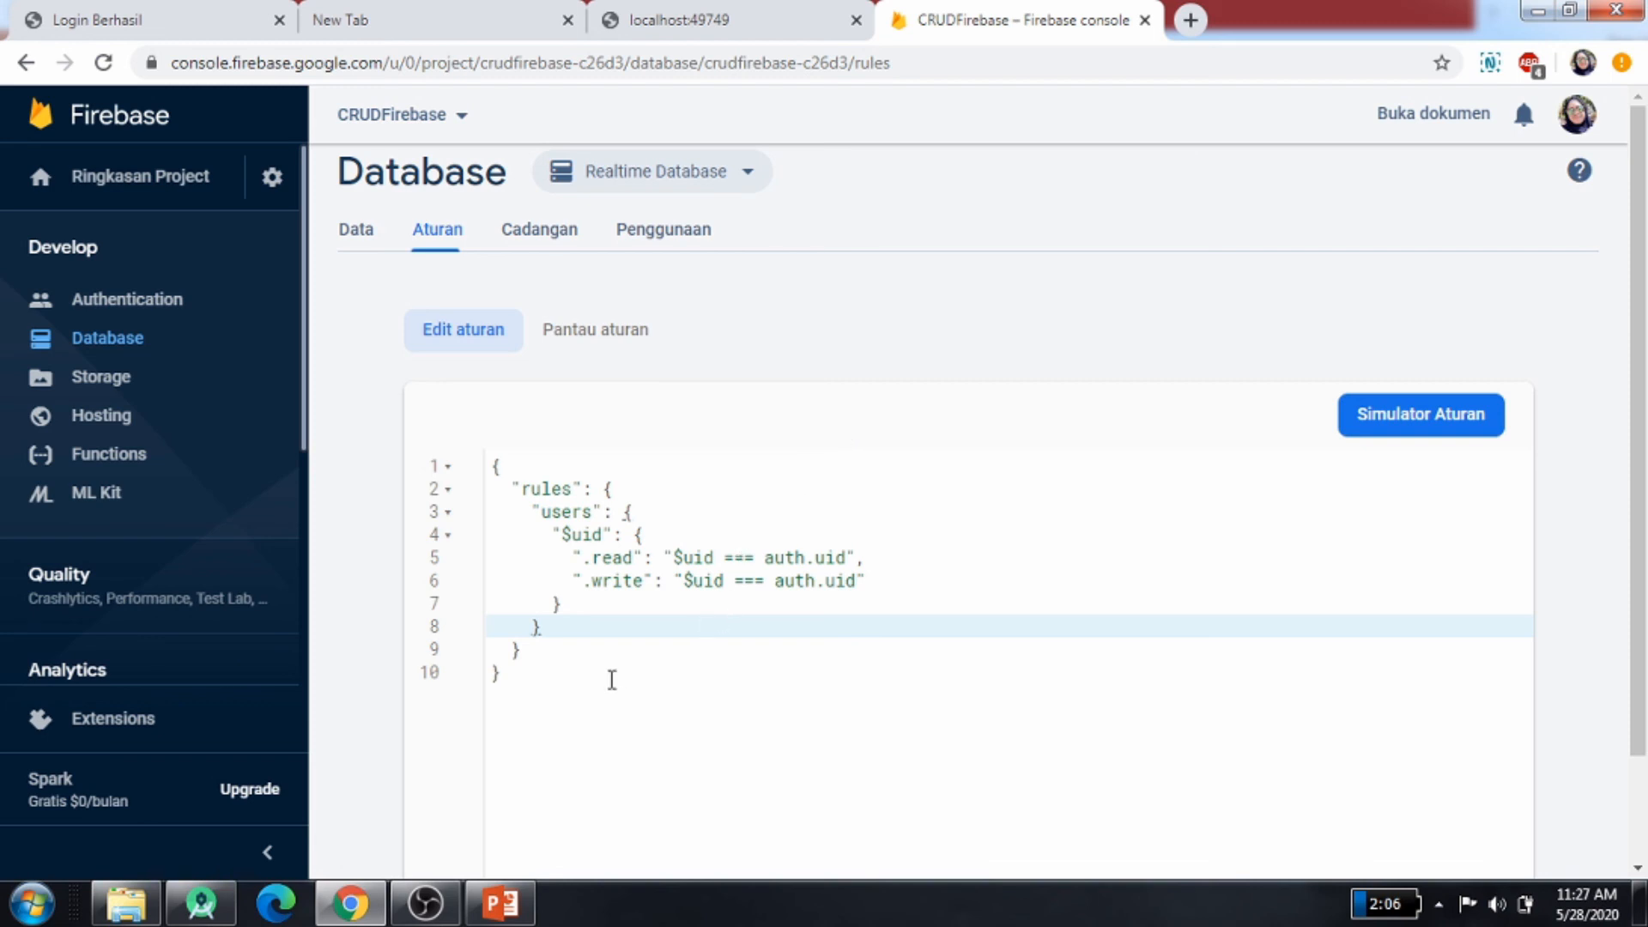
# Switch to Android Studio with the CRUDFirebase project
pyautogui.click(206, 917)
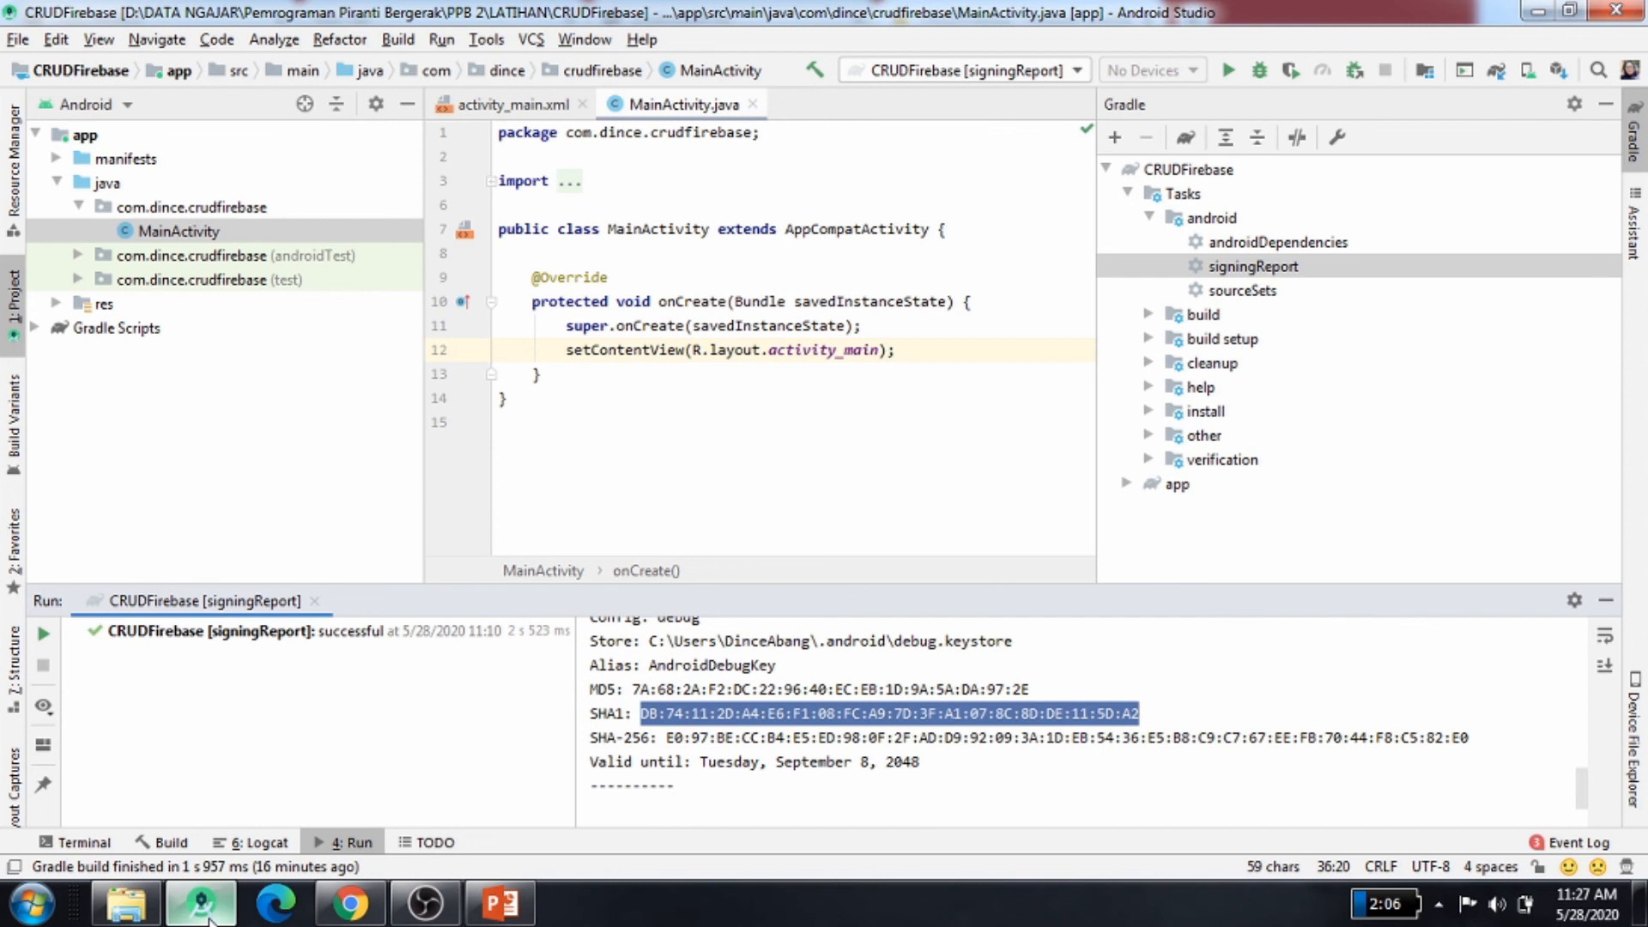